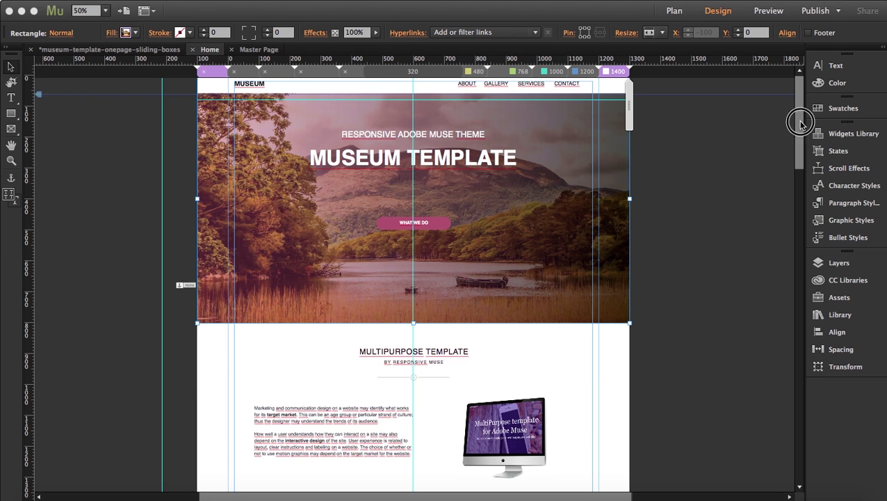
# Step: Zoom in on the Home page's MUSEUM TEMPLATE hero image
pyautogui.moveTo(800, 126); pyautogui.dragTo(796, 80)
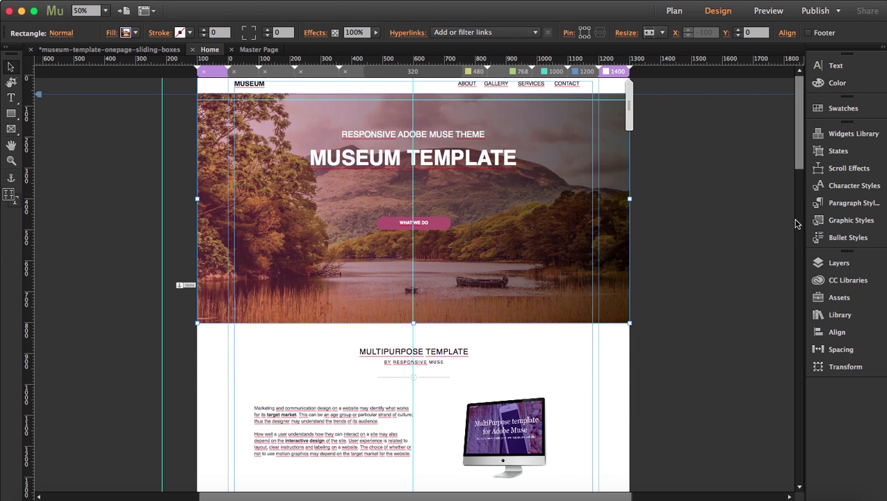
pyautogui.click(12, 160)
pyautogui.click(345, 120)
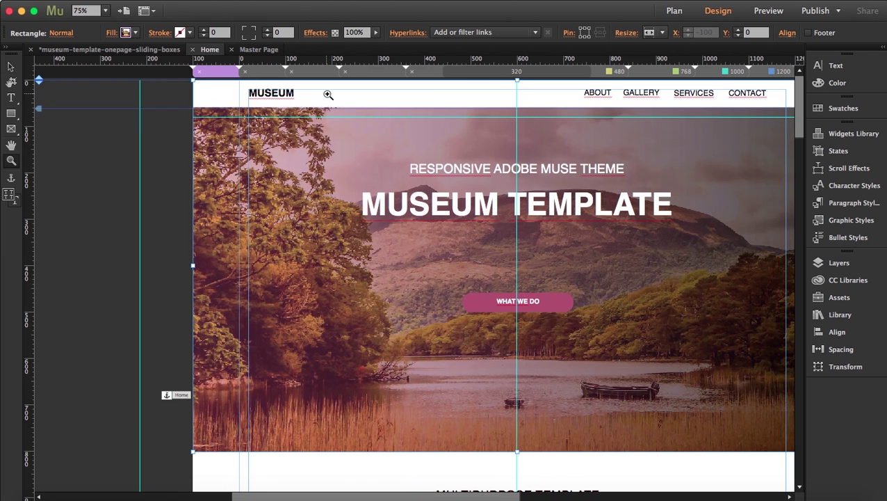
pyautogui.click(11, 67)
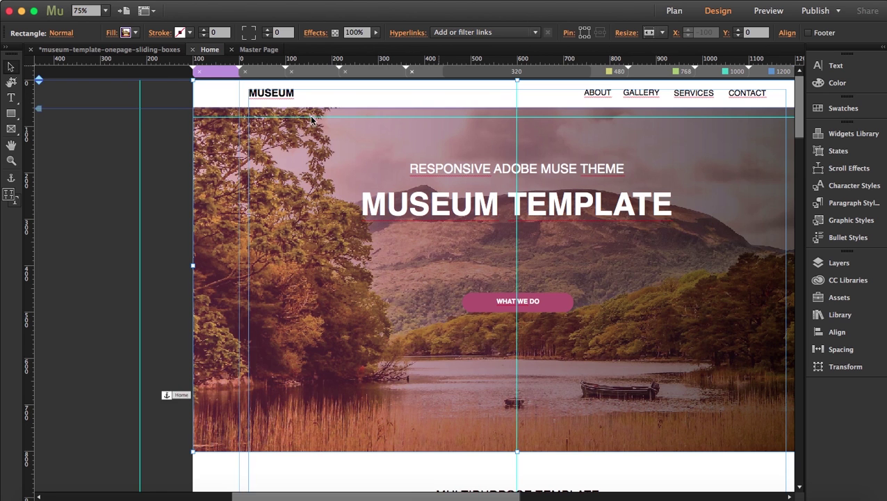
# Step: On the Master Page, select the word MUSEUM in the header logo text
pyautogui.click(257, 50)
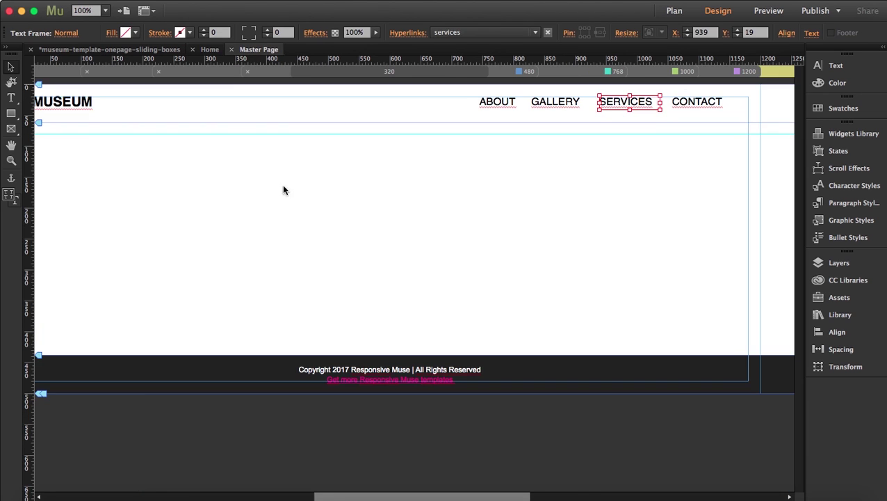
pyautogui.click(78, 105)
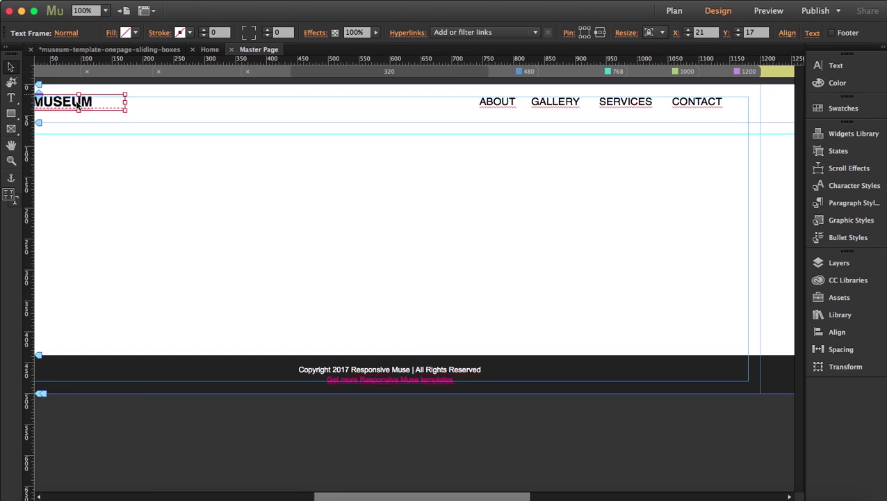
pyautogui.click(79, 103)
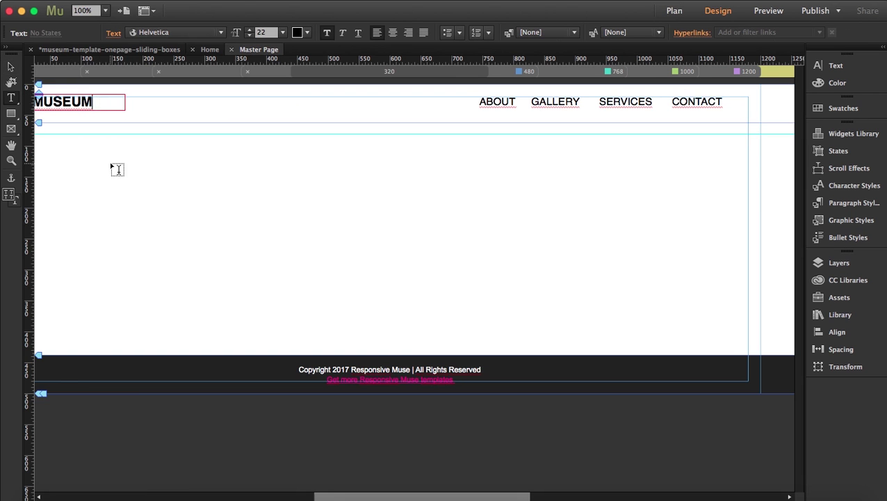
pyautogui.hscroll(-3, 116, 168)
pyautogui.click(124, 102)
pyautogui.doubleClick(124, 101)
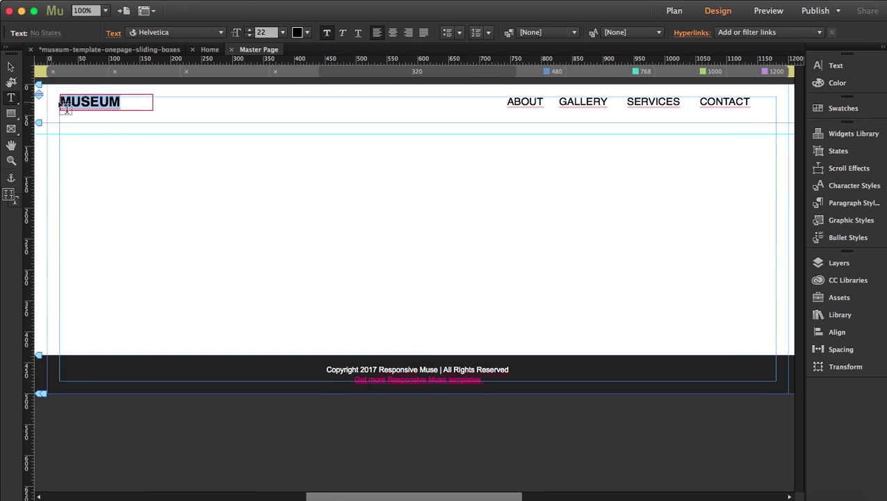
# Step: Replace MUSEUM with BOX and select the new logo text
pyautogui.hscroll(-3, 315, 173)
pyautogui.hscroll(-5, 316, 173)
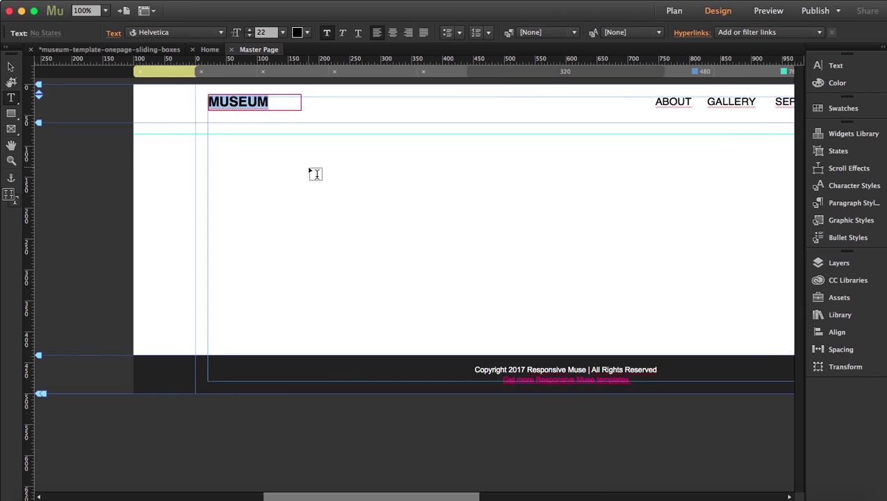
pyautogui.hscroll(2, 316, 173)
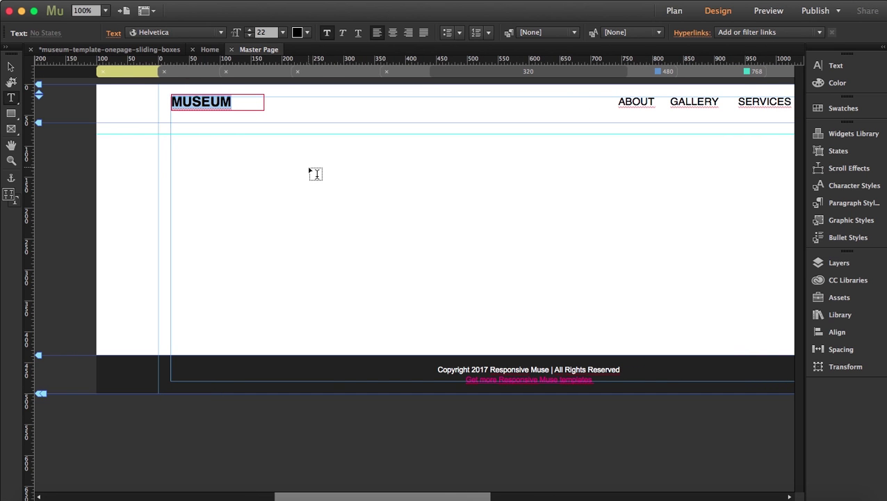
pyautogui.write('BO')
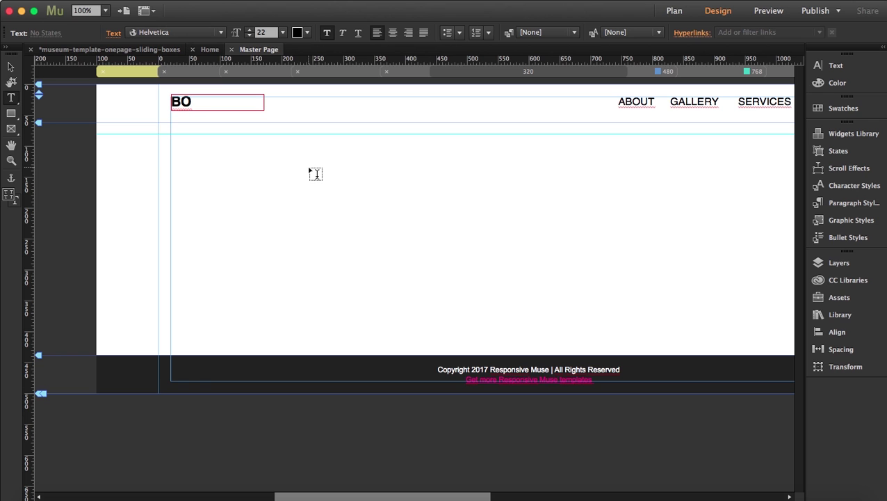
pyautogui.write('X')
pyautogui.click(11, 67)
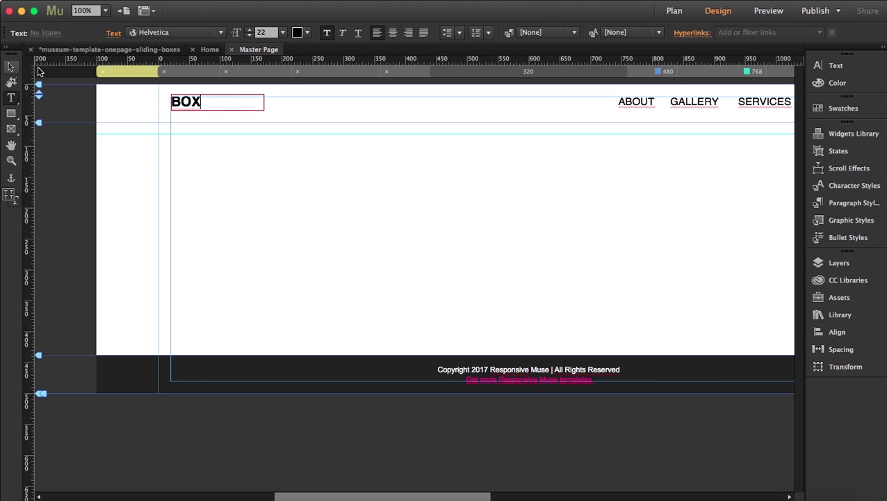
pyautogui.doubleClick(209, 106)
pyautogui.moveTo(213, 105); pyautogui.dragTo(149, 105)
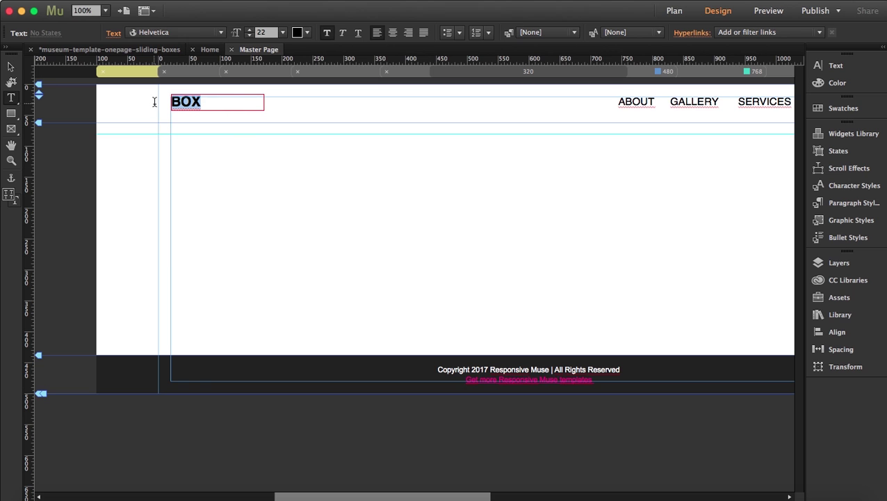
# Step: Set the BOX logo font to Acier BAT Text Noir at size 48
pyautogui.click(834, 65)
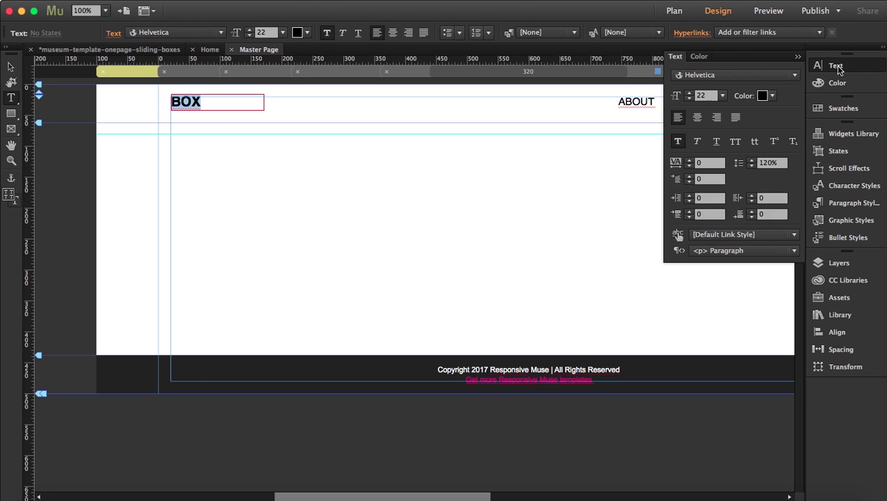
pyautogui.click(740, 75)
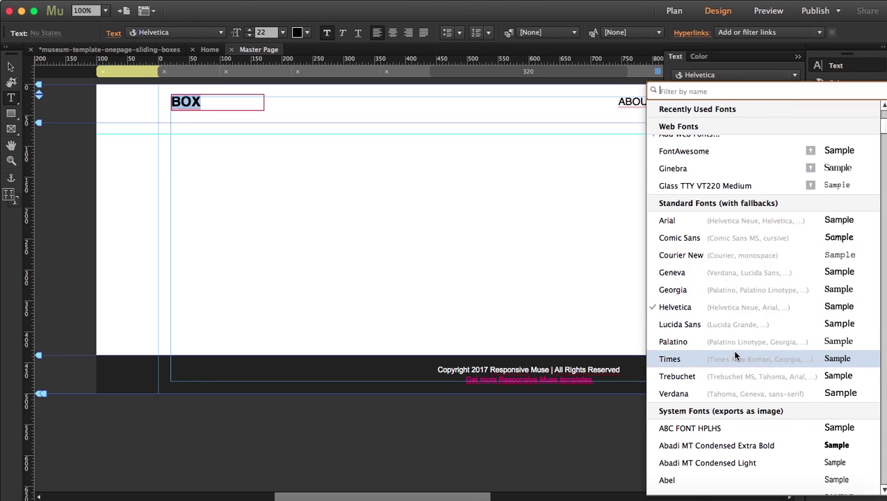
pyautogui.scroll(-6, 730, 334)
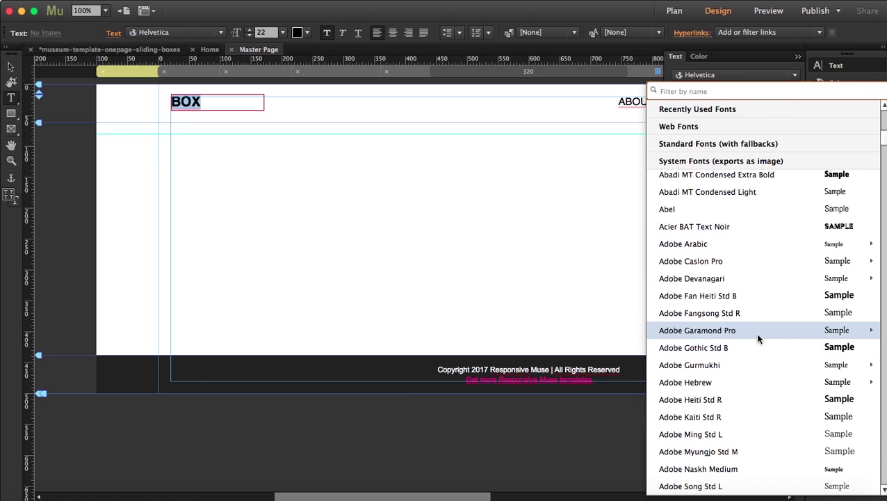
pyautogui.moveTo(758, 335)
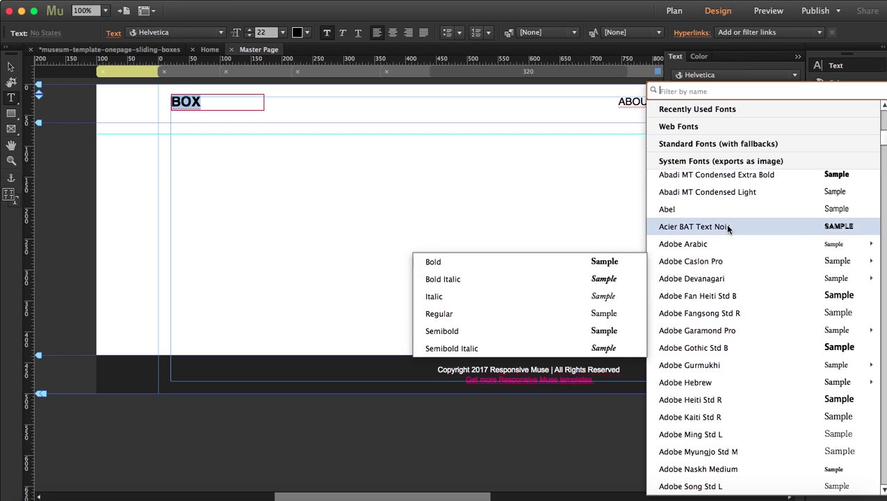
pyautogui.click(728, 228)
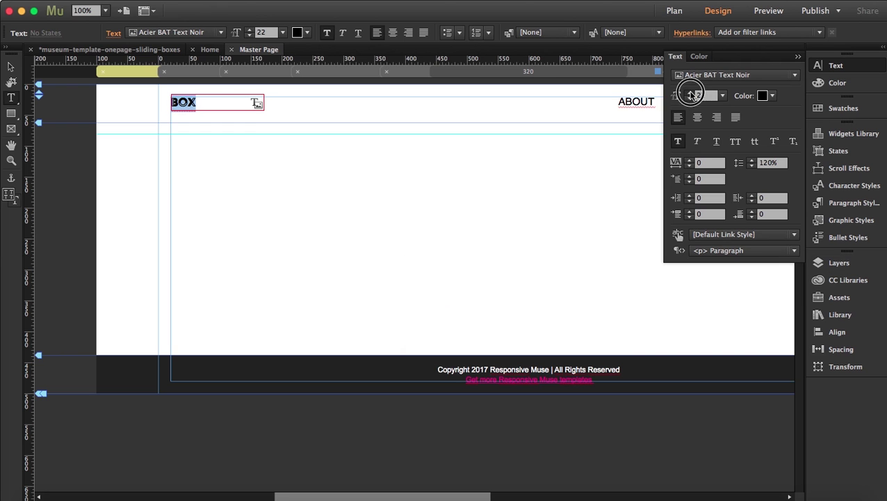
pyautogui.click(723, 95)
pyautogui.click(736, 263)
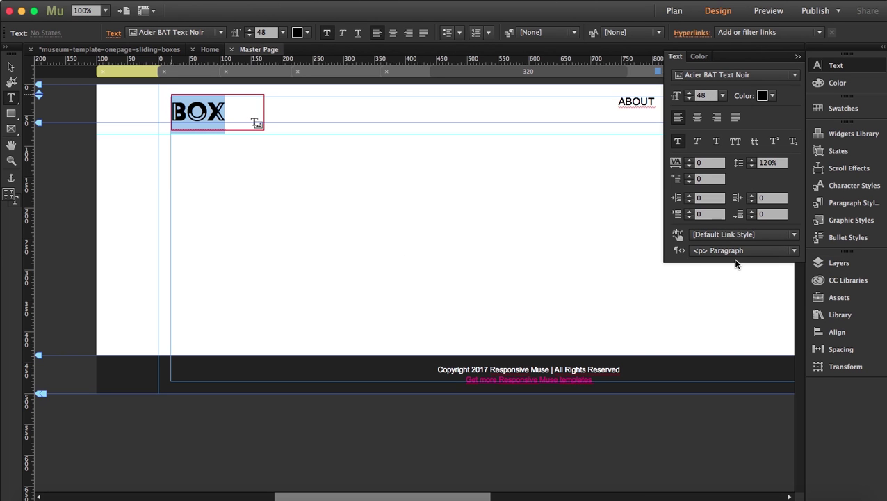
# Step: Colour the BOX logo dark maroon (#750037)
pyautogui.click(771, 96)
pyautogui.click(801, 153)
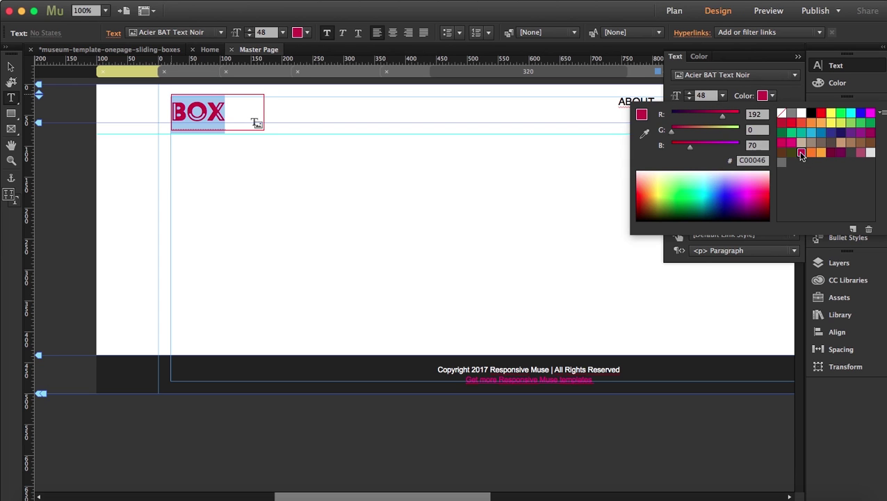
pyautogui.click(832, 154)
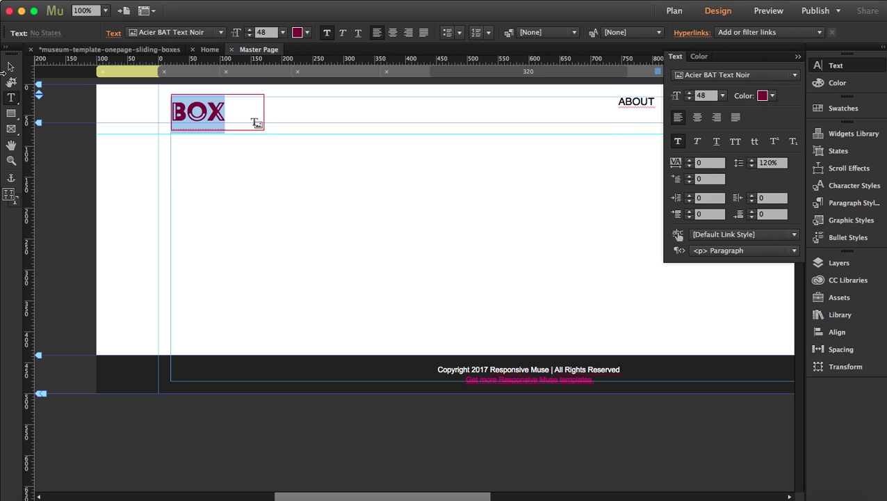
pyautogui.click(9, 68)
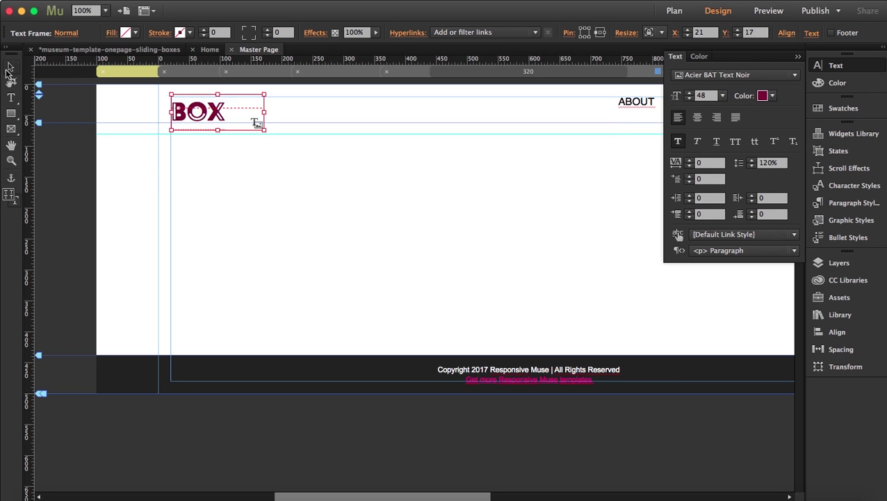
# Step: Select the GALLERY item in the header navigation links
pyautogui.click(798, 57)
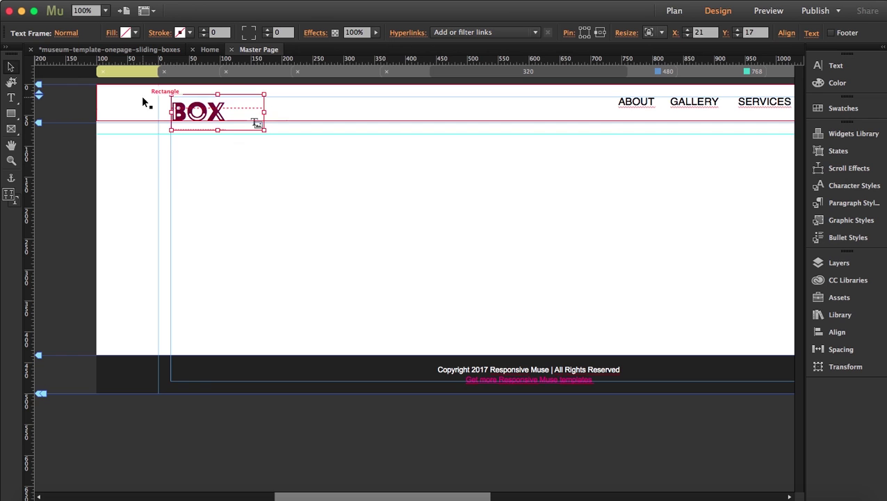
pyautogui.click(141, 96)
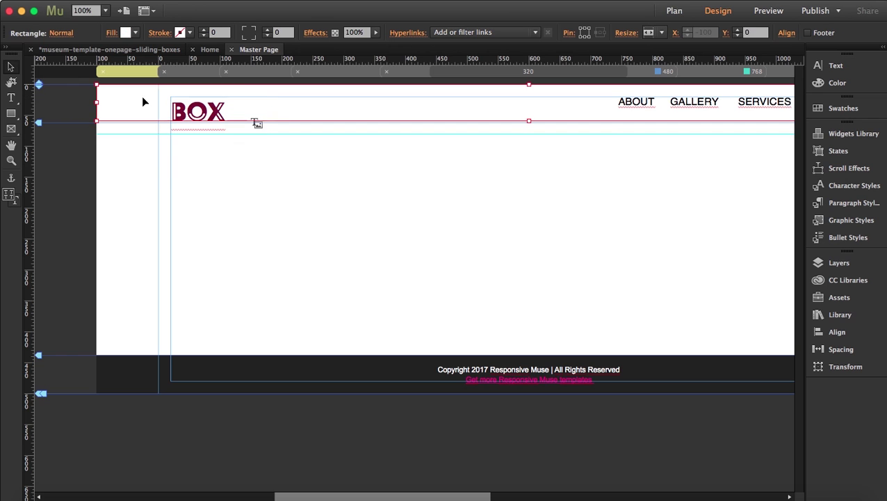
pyautogui.click(210, 109)
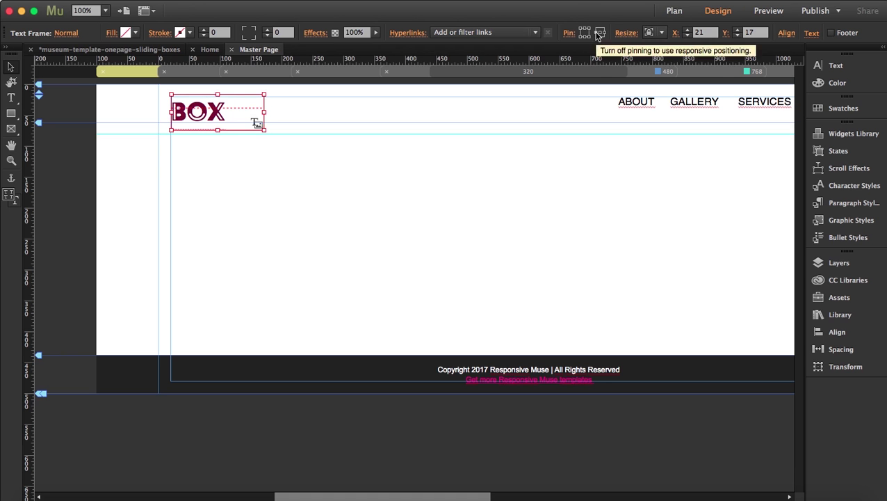
pyautogui.click(625, 104)
pyautogui.click(629, 105)
pyautogui.click(692, 104)
pyautogui.hscroll(5, 661, 112)
pyautogui.hscroll(-5, 661, 117)
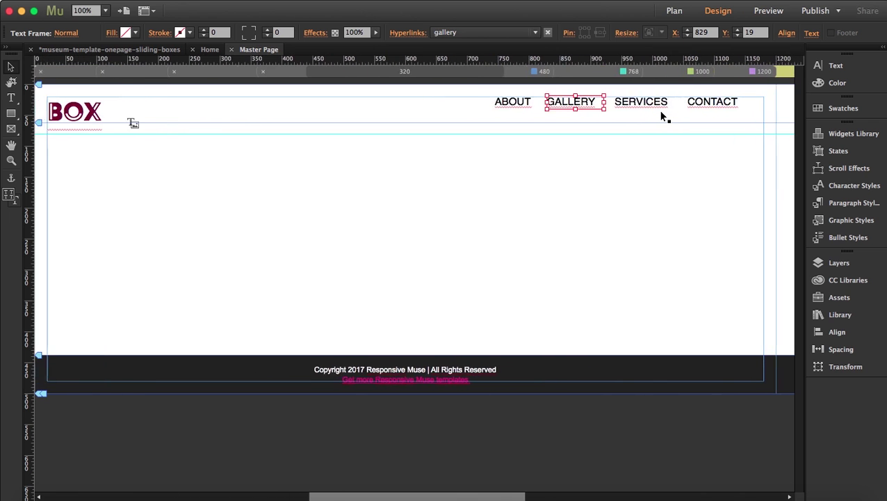
# Step: Rename the GALLERY menu item to PHOTOS
pyautogui.doubleClick(584, 103)
pyautogui.moveTo(602, 99); pyautogui.dragTo(541, 101)
pyautogui.write('Photo')
pyautogui.press('BackSpace')
pyautogui.press('BackSpace')
pyautogui.press('BackSpace')
pyautogui.press('BackSpace')
pyautogui.write('hotos')
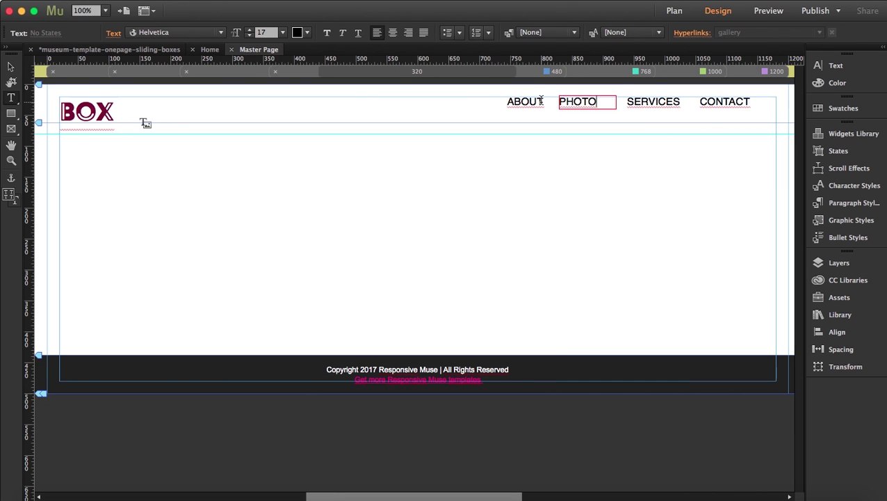
pyautogui.press('Escape')
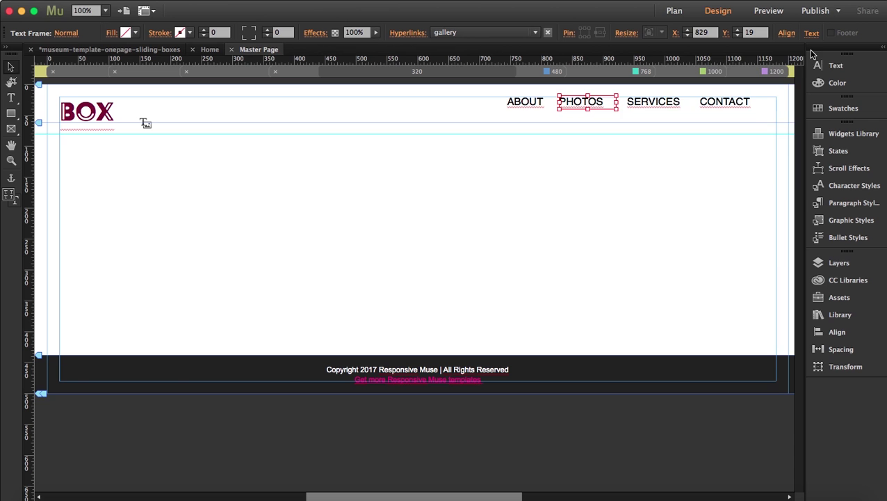
# Step: Centre-align the PHOTOS text and return to the Home page
pyautogui.click(830, 66)
pyautogui.click(698, 119)
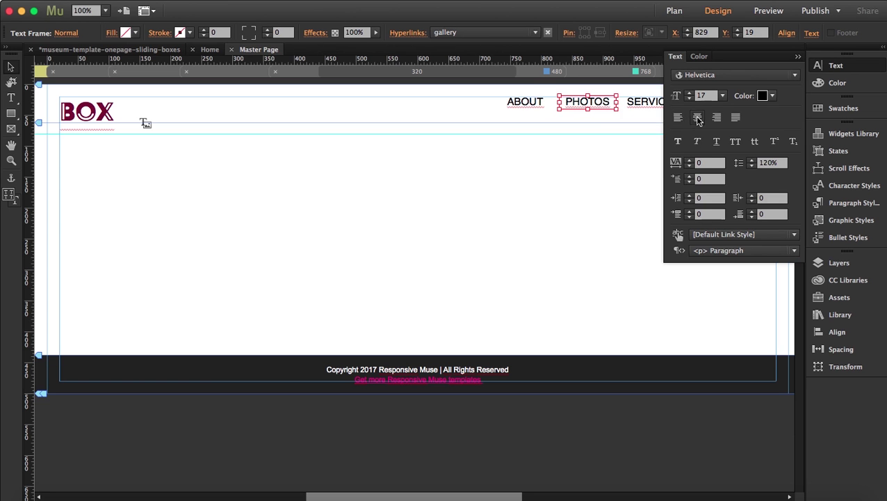
pyautogui.click(796, 57)
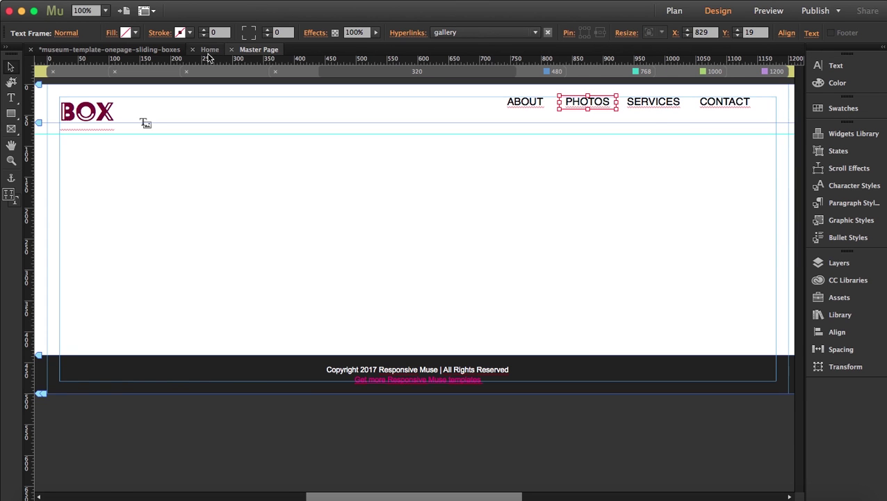
pyautogui.click(209, 49)
pyautogui.click(11, 161)
# Step: On the Master Page, nudge the BOX logo up to Y 5, then return Home
pyautogui.hscroll(4, 422, 245)
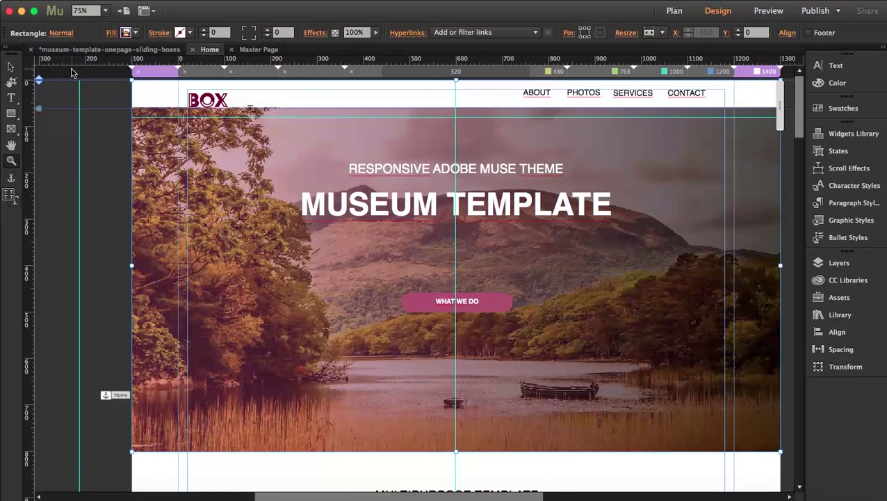
pyautogui.click(263, 48)
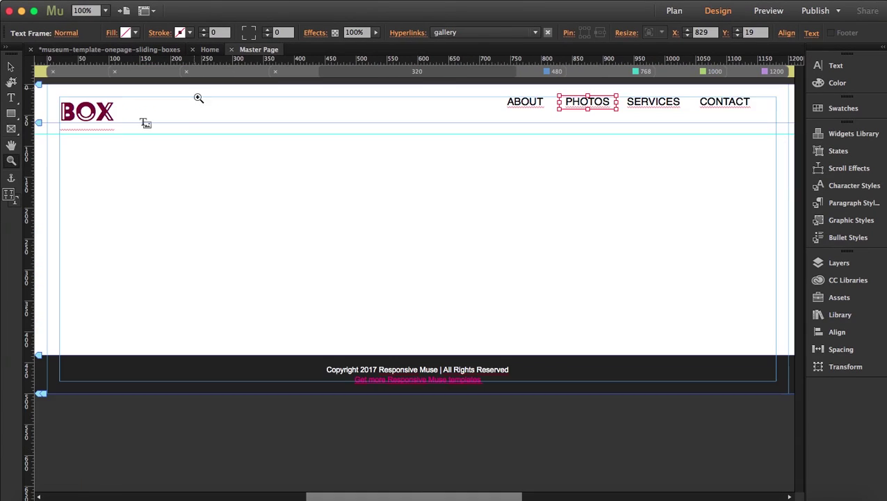
pyautogui.click(11, 66)
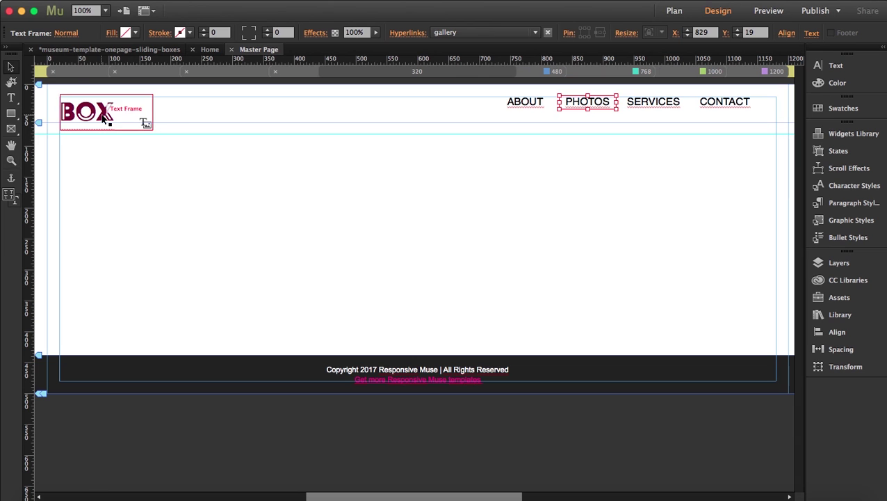
pyautogui.click(103, 118)
pyautogui.press('Up')
pyautogui.press('Up')
pyautogui.press('Up')
pyautogui.press('Up')
pyautogui.press('Up')
pyautogui.press('Up')
pyautogui.press('Up')
pyautogui.press('Up')
pyautogui.press('Up')
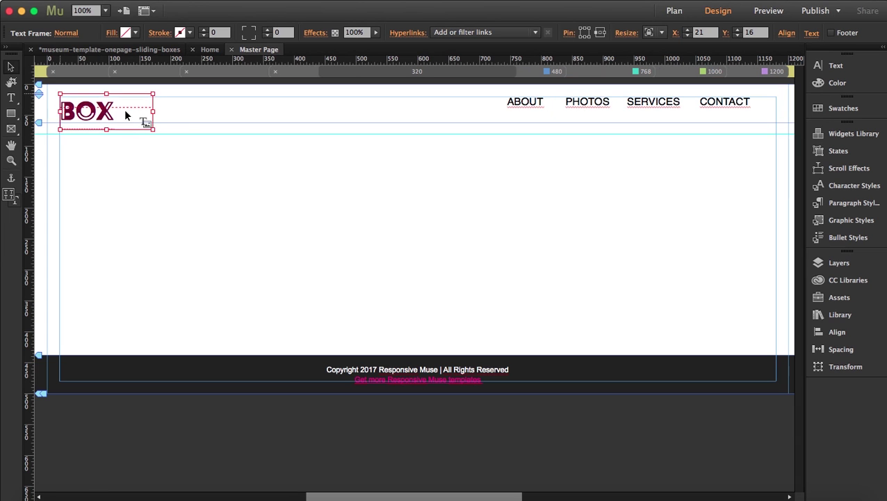
pyautogui.press('Up')
pyautogui.press('Up')
pyautogui.press('Up')
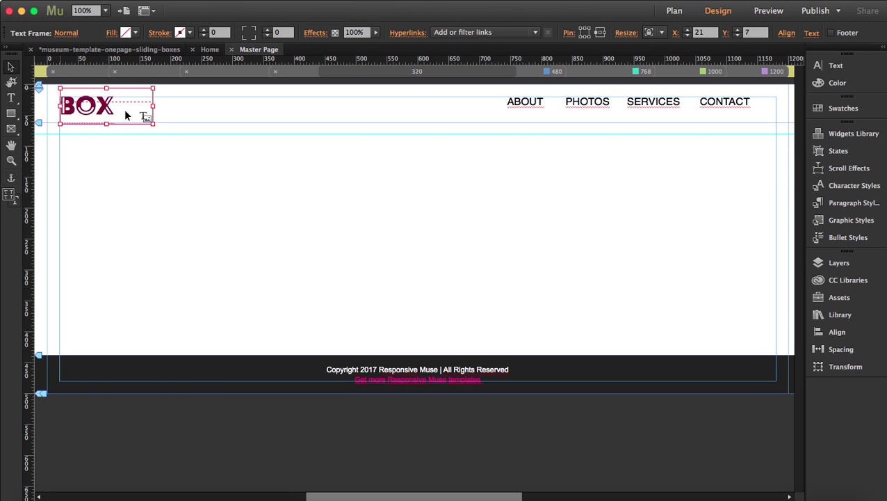
pyautogui.click(210, 50)
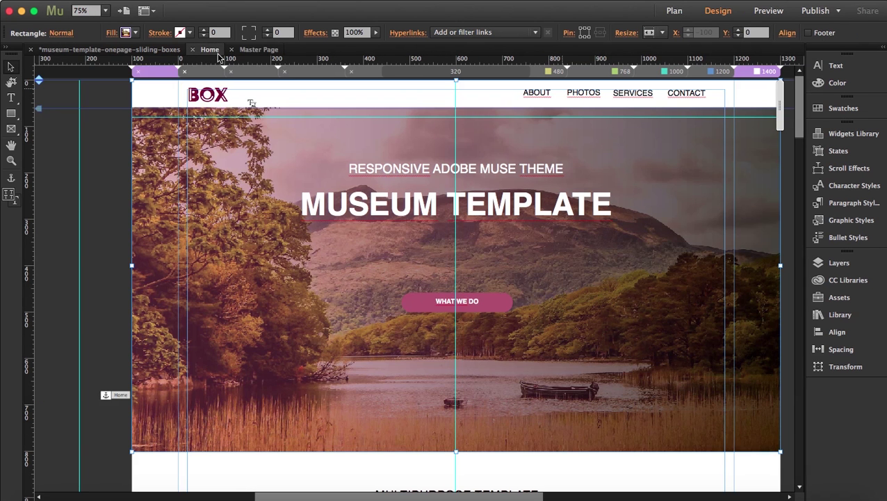
pyautogui.hscroll(2, 453, 286)
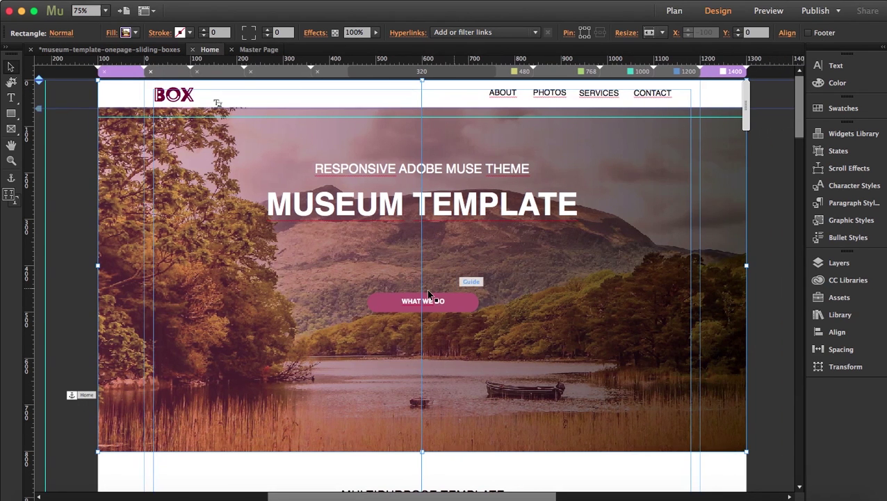
# Step: Narrow the hero overlay text frame by pulling its left edge inward
pyautogui.click(84, 193)
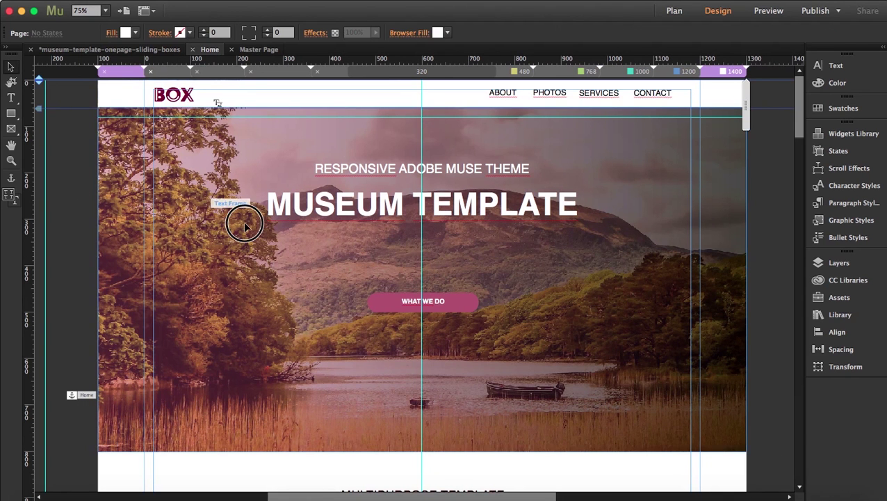
pyautogui.click(237, 226)
pyautogui.moveTo(99, 278); pyautogui.dragTo(210, 282)
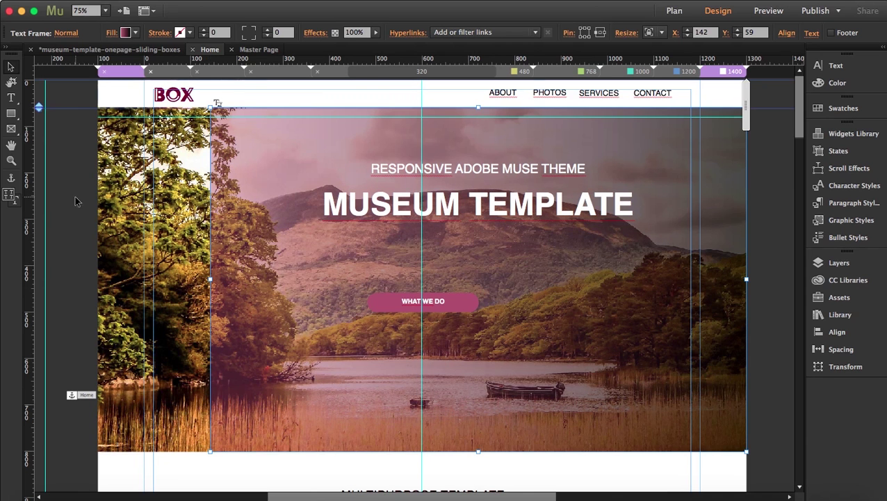
# Step: Remove the lake photo from the hero rectangle and set its fill colour to None
pyautogui.click(127, 253)
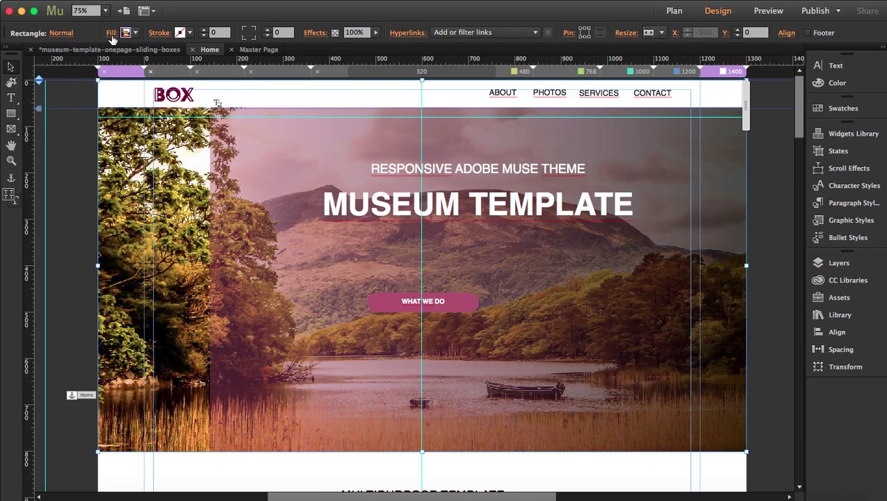
pyautogui.click(112, 38)
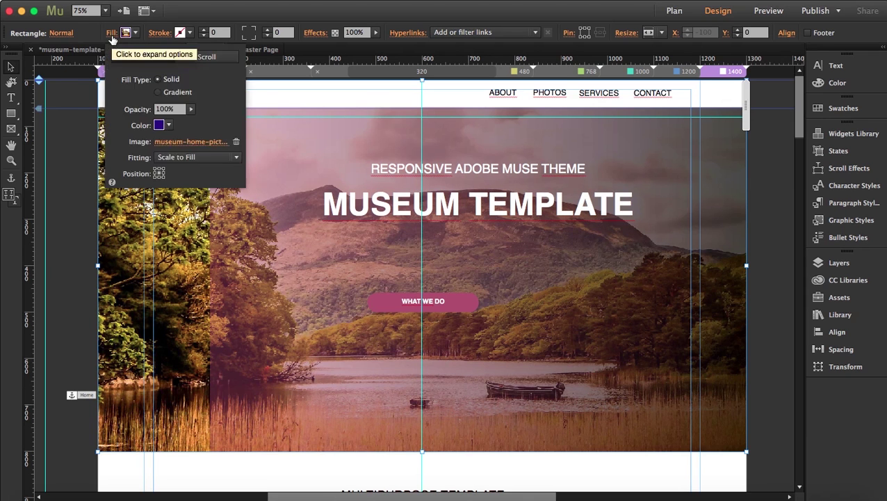
pyautogui.click(236, 143)
pyautogui.click(166, 125)
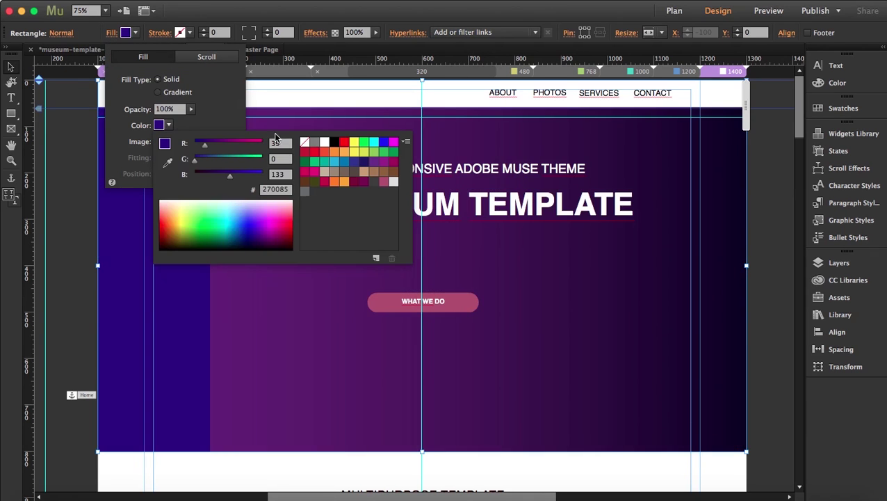
pyautogui.click(306, 143)
pyautogui.click(116, 142)
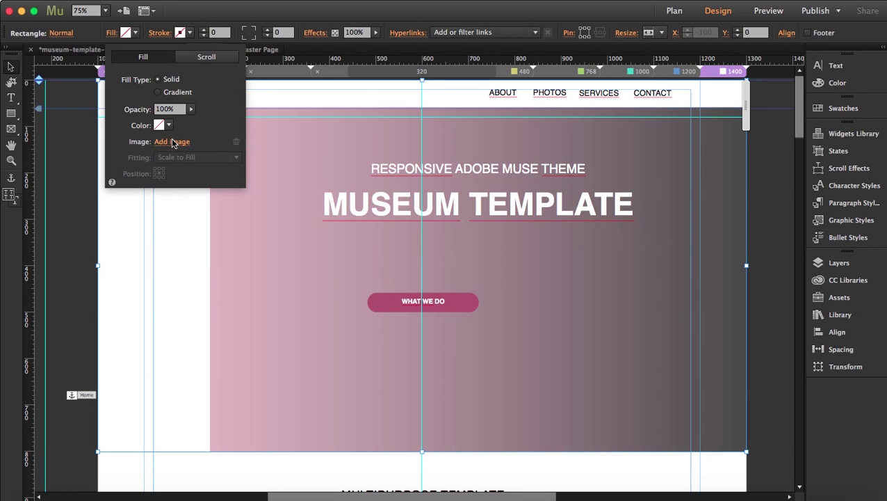
# Step: Fill the hero rectangle with the green-chameleon desk photo from the Desktop, scaled to fill
pyautogui.click(173, 143)
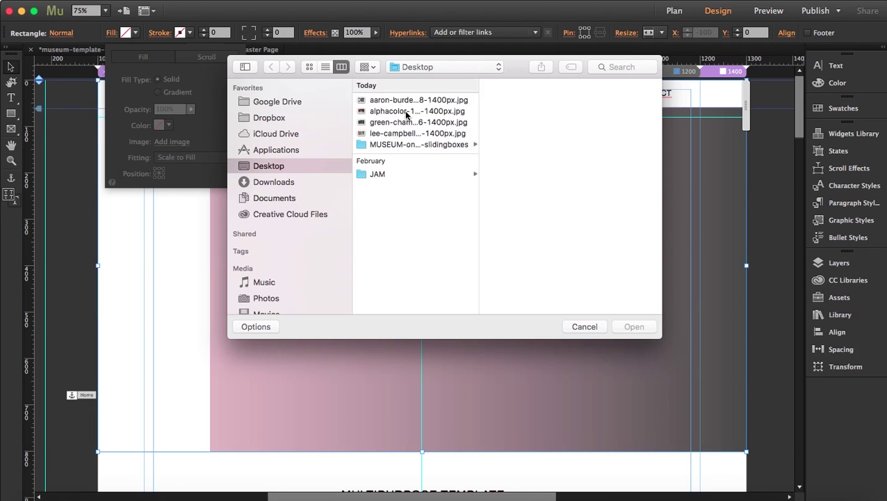
pyautogui.click(398, 102)
pyautogui.press('Down')
pyautogui.press('Down')
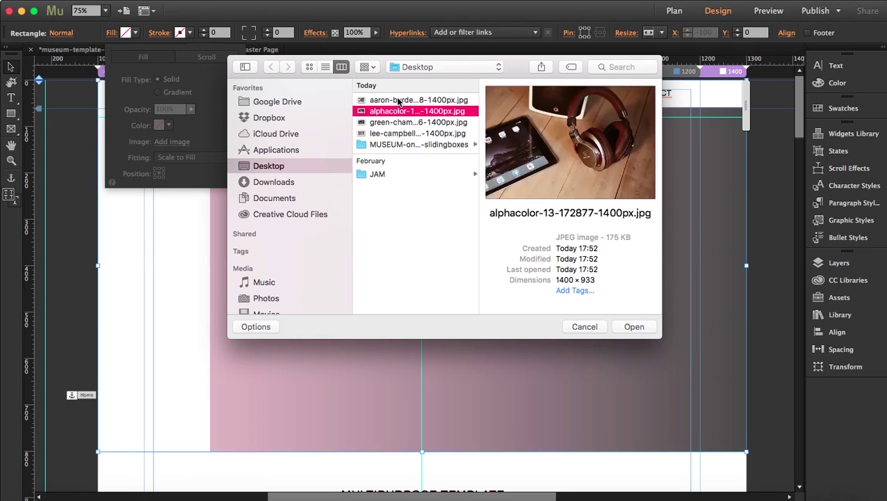
pyautogui.press('Return')
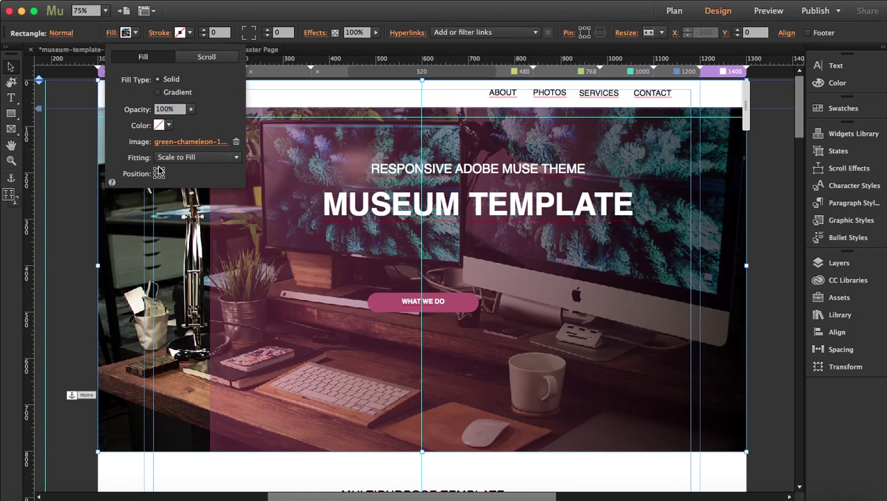
pyautogui.click(214, 157)
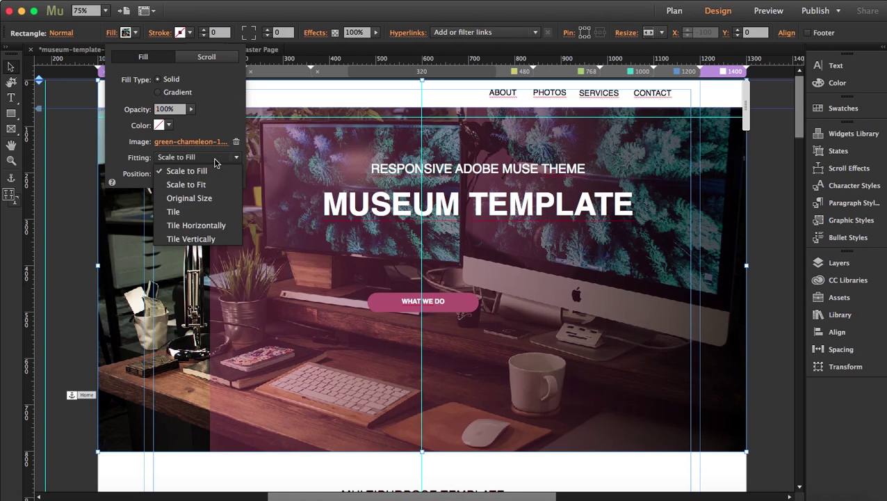
pyautogui.click(121, 141)
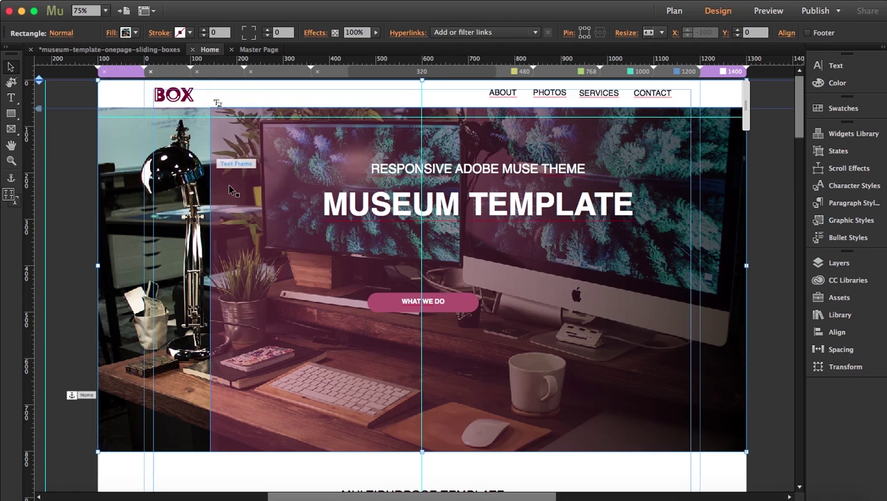
# Step: Widen the hero overlay text frame to the page's left edge
pyautogui.click(243, 271)
pyautogui.moveTo(212, 279); pyautogui.dragTo(113, 281)
pyautogui.moveTo(108, 278); pyautogui.dragTo(99, 278)
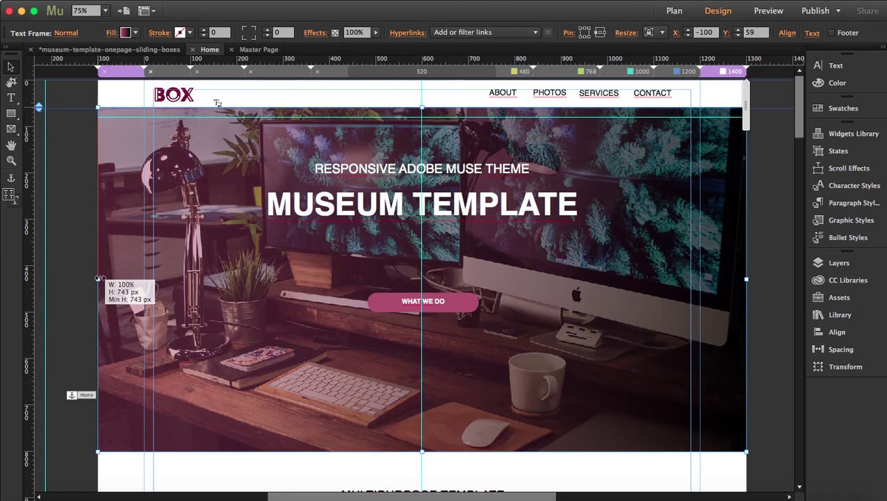
# Step: Set the overlay gradient to run from maroon 750037 to grey-beige 998675
pyautogui.click(110, 35)
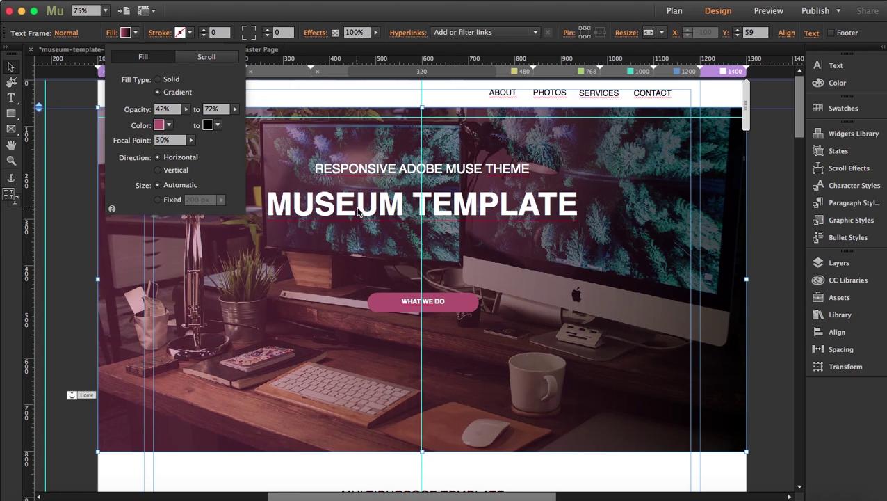
pyautogui.click(169, 125)
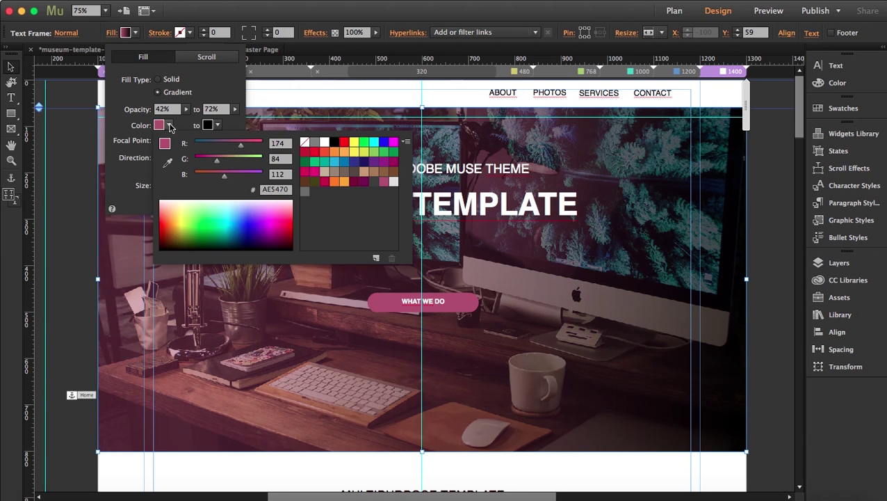
pyautogui.click(356, 181)
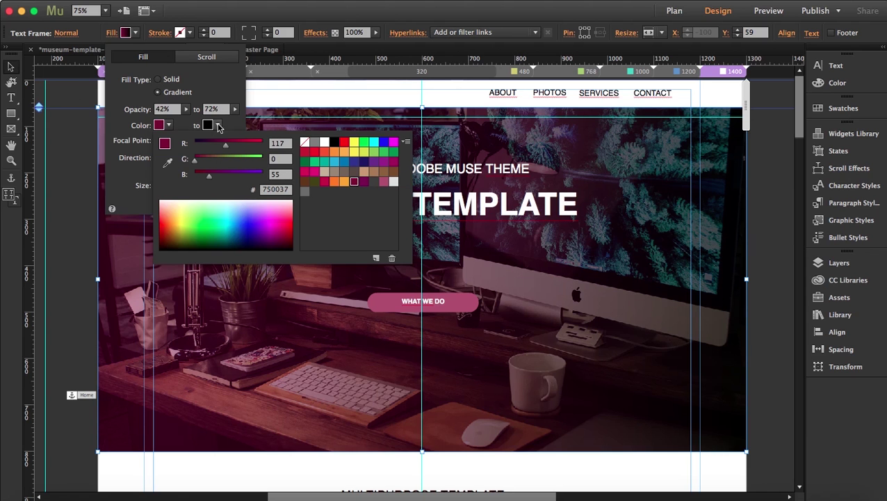
pyautogui.click(218, 125)
pyautogui.click(218, 125)
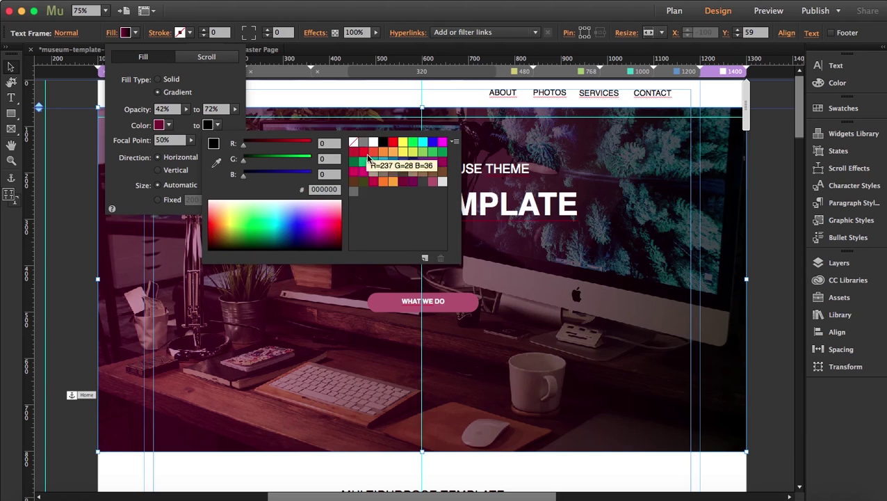
pyautogui.click(353, 190)
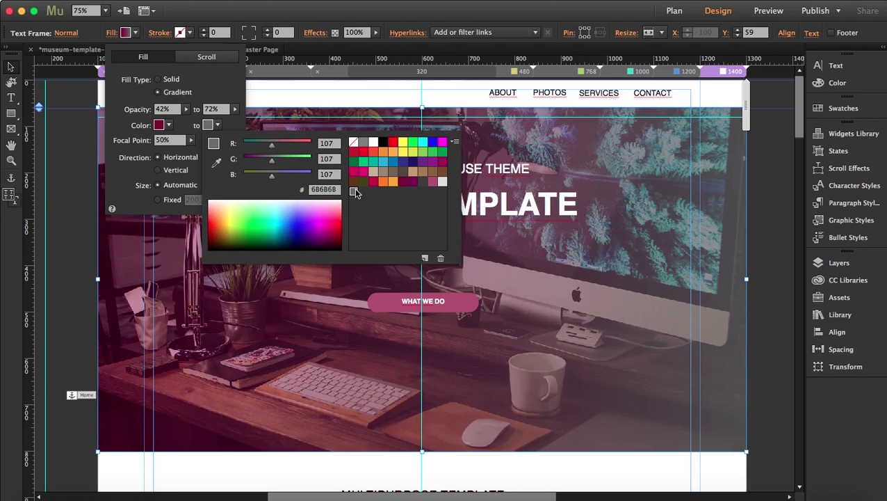
pyautogui.click(413, 182)
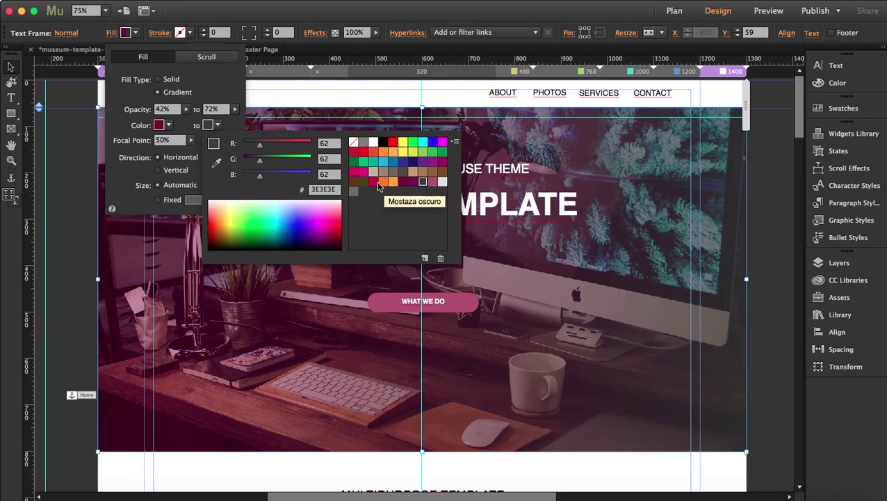
pyautogui.click(353, 182)
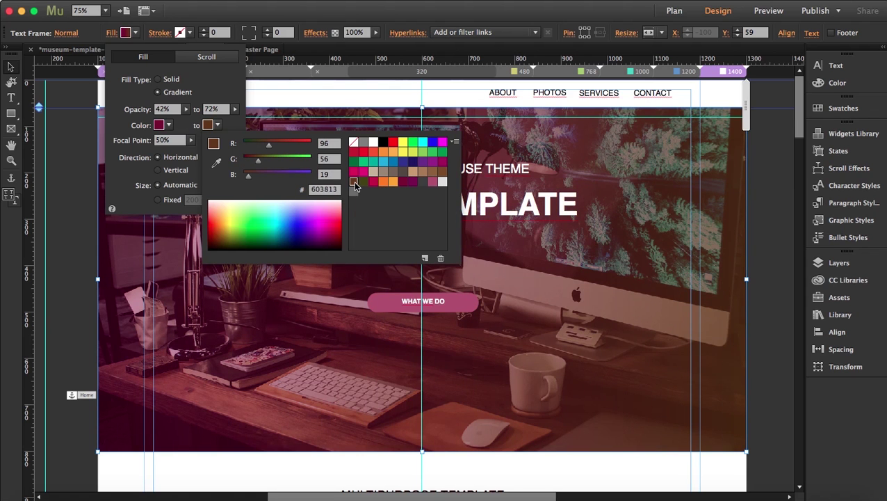
pyautogui.click(380, 173)
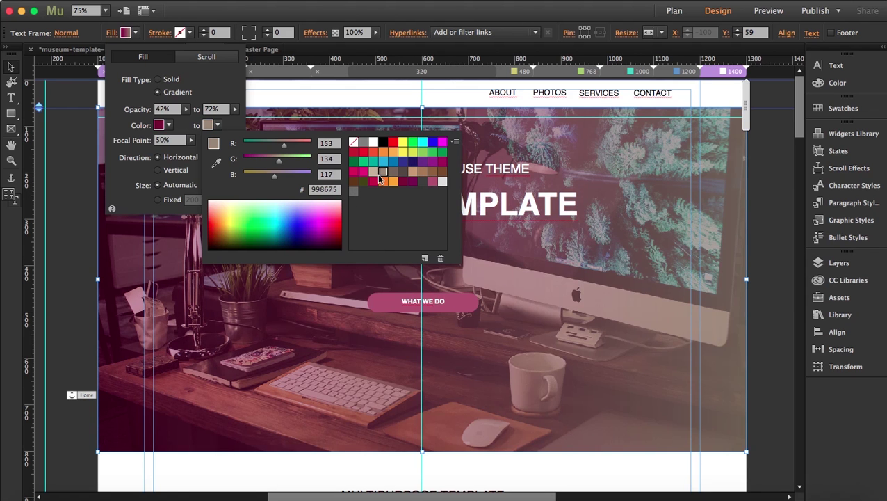
pyautogui.click(233, 92)
# Step: Lower the gradient's end opacity to 42%
pyautogui.click(234, 109)
pyautogui.moveTo(221, 120); pyautogui.dragTo(207, 124)
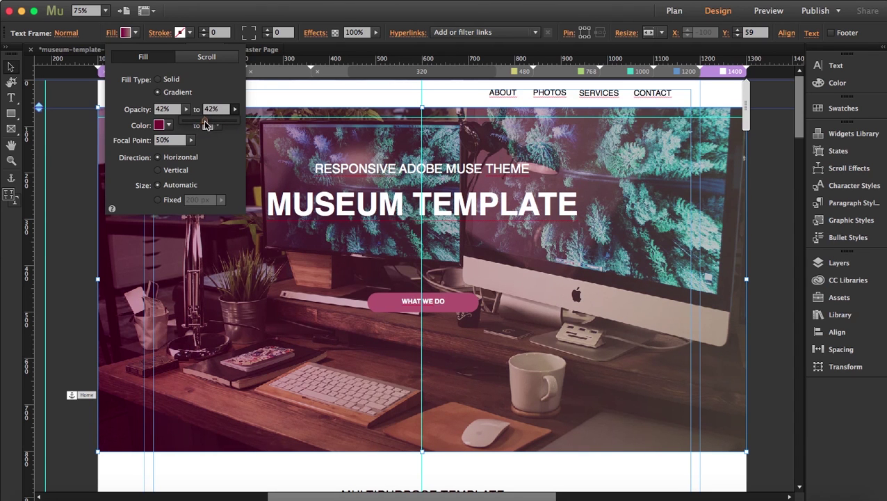
pyautogui.click(67, 205)
pyautogui.click(67, 205)
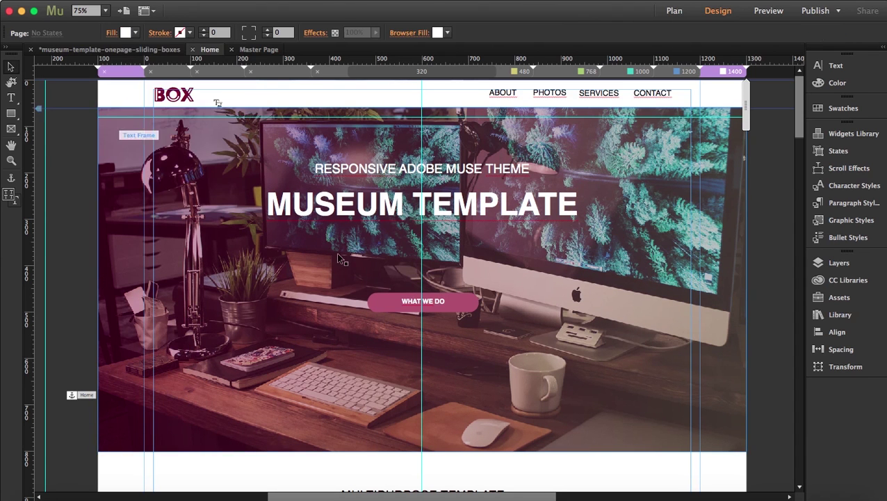
pyautogui.click(182, 296)
# Step: Fill the WHAT WE DO button with the Berenjena titulo swatch (750037)
pyautogui.click(468, 309)
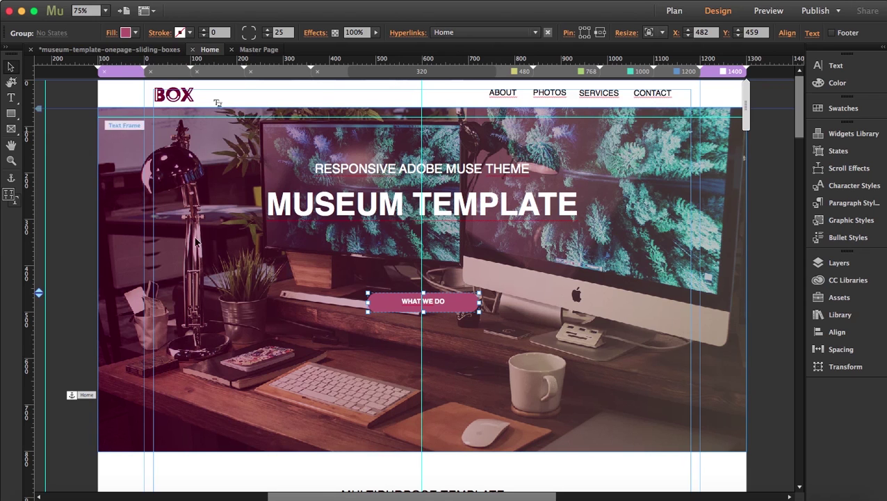
pyautogui.click(125, 32)
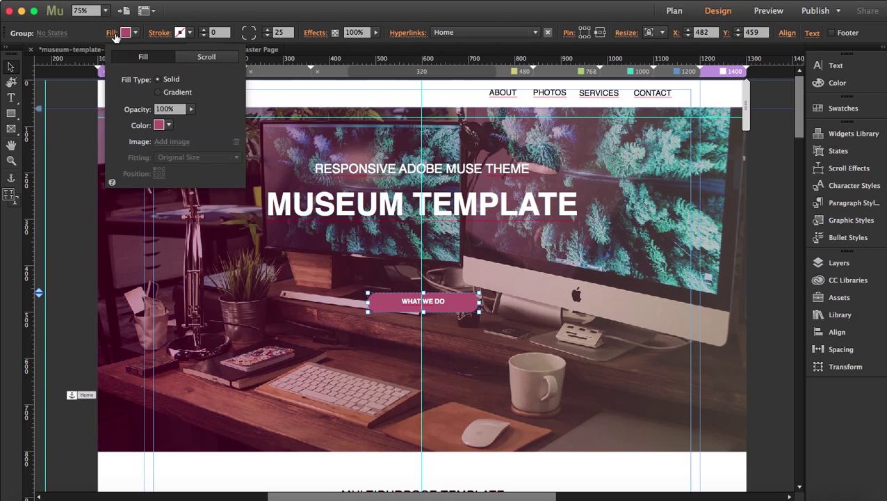
pyautogui.click(171, 125)
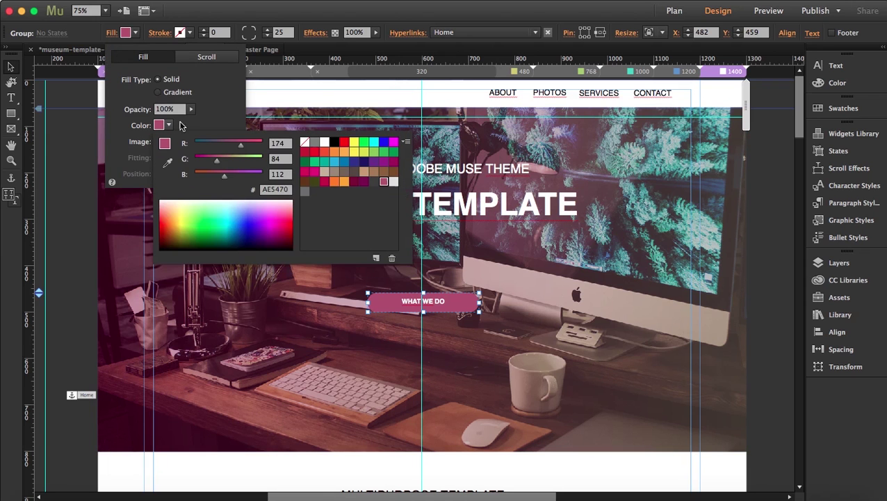
pyautogui.click(353, 182)
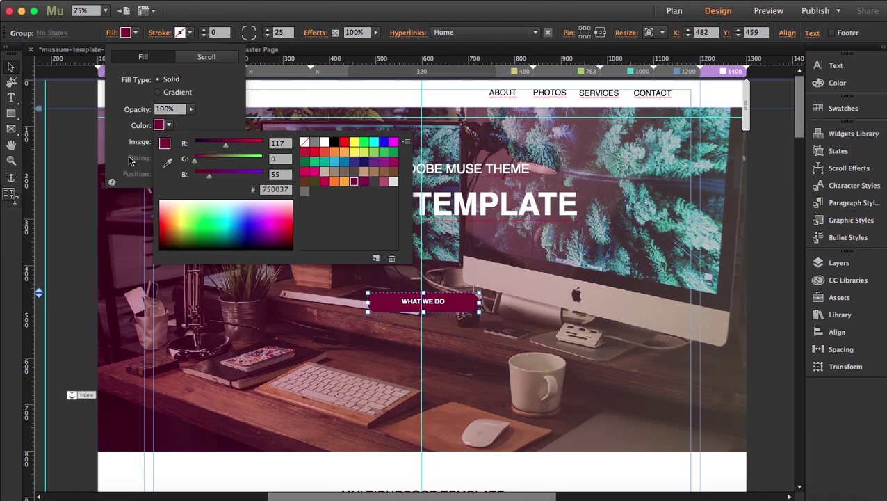
pyautogui.click(66, 153)
pyautogui.click(66, 154)
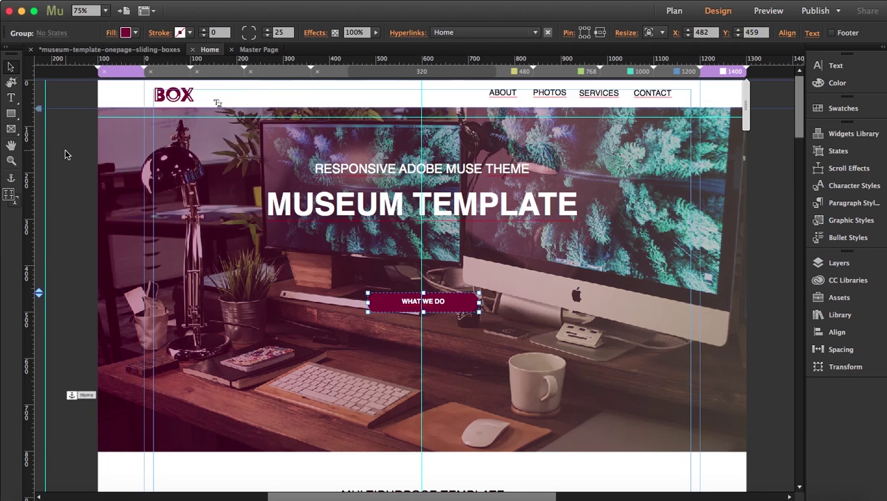
pyautogui.click(464, 274)
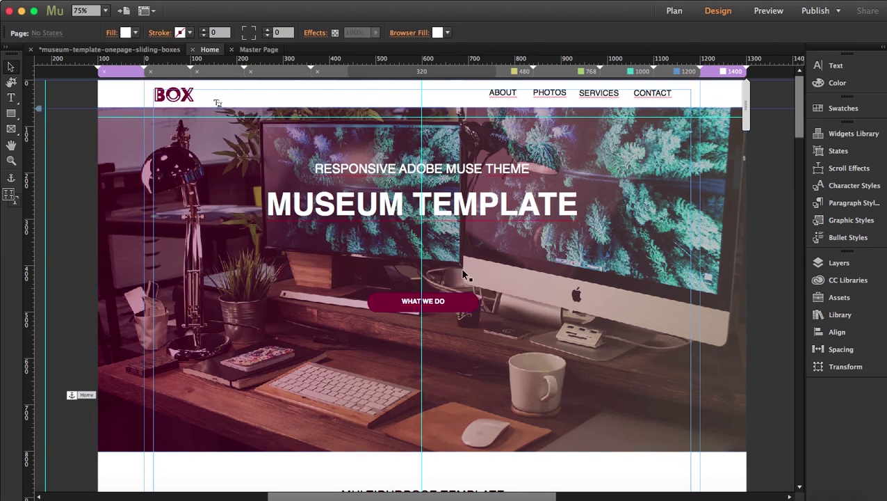
# Step: Give the button's Active state a pink AE5470 fill
pyautogui.click(468, 301)
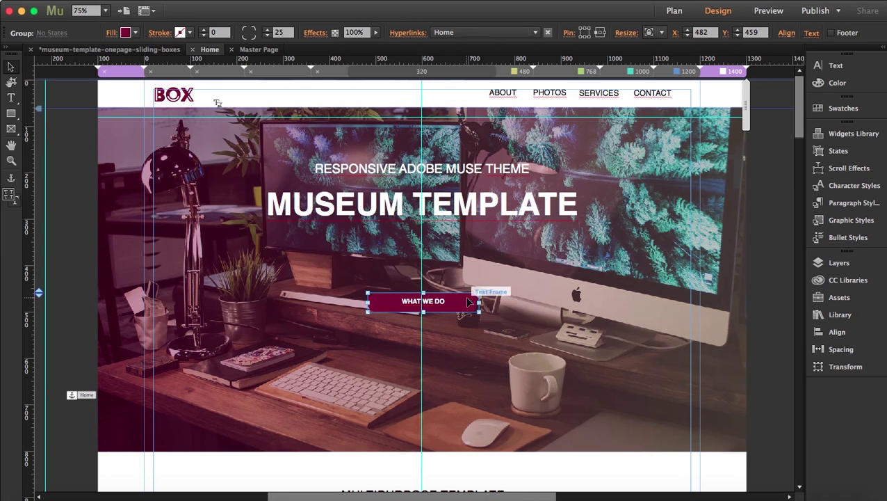
pyautogui.click(468, 302)
pyautogui.click(67, 33)
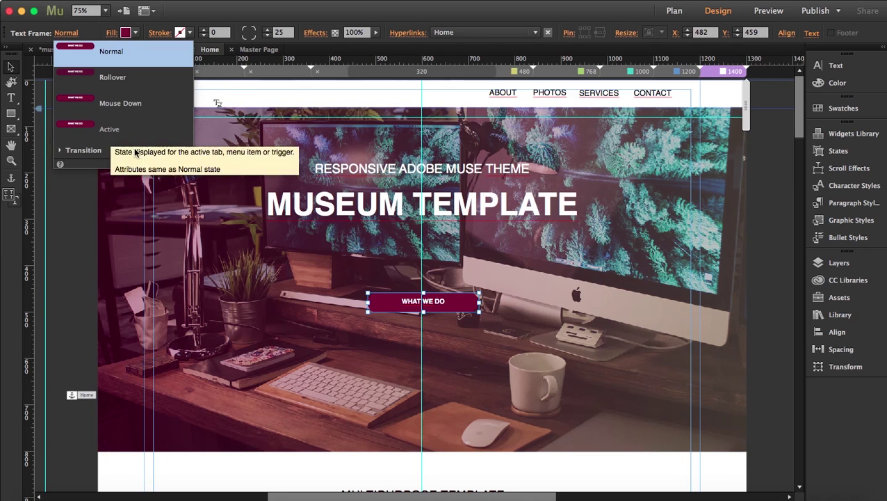
pyautogui.click(101, 130)
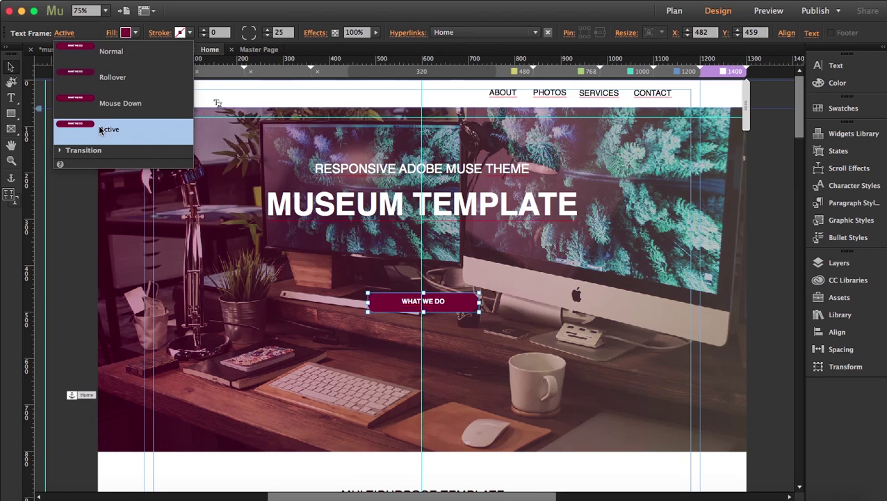
pyautogui.click(128, 33)
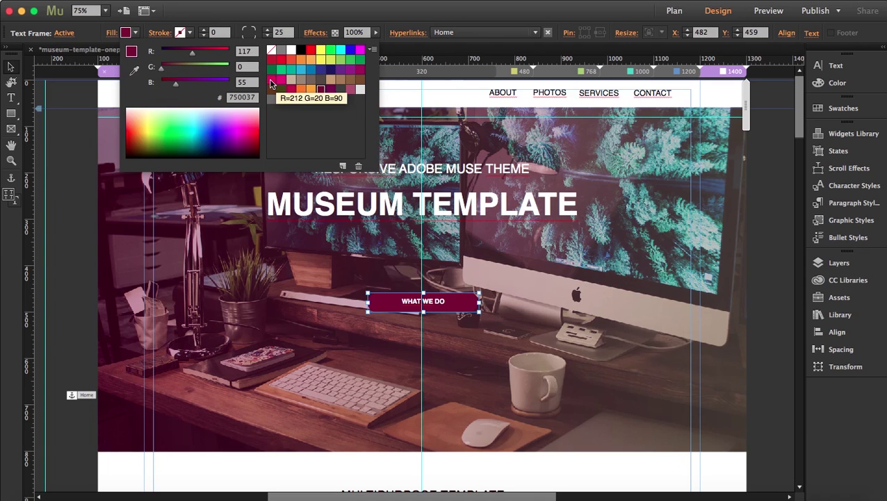
pyautogui.click(349, 90)
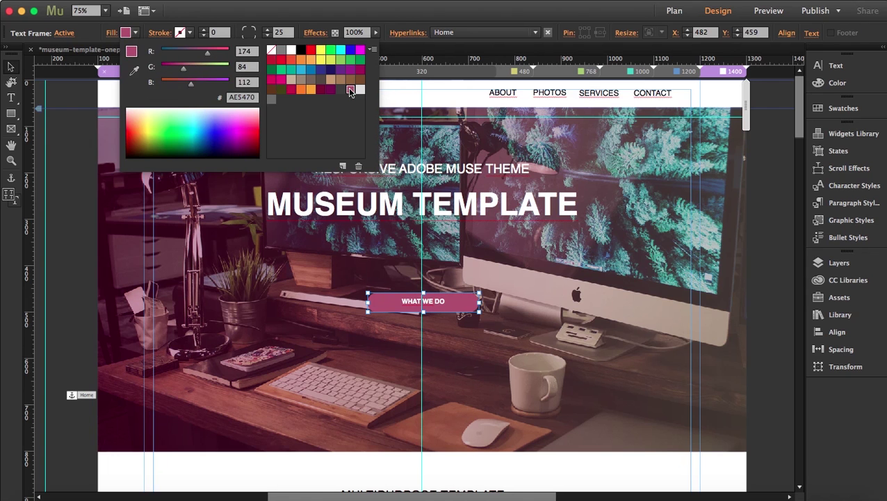
pyautogui.click(61, 220)
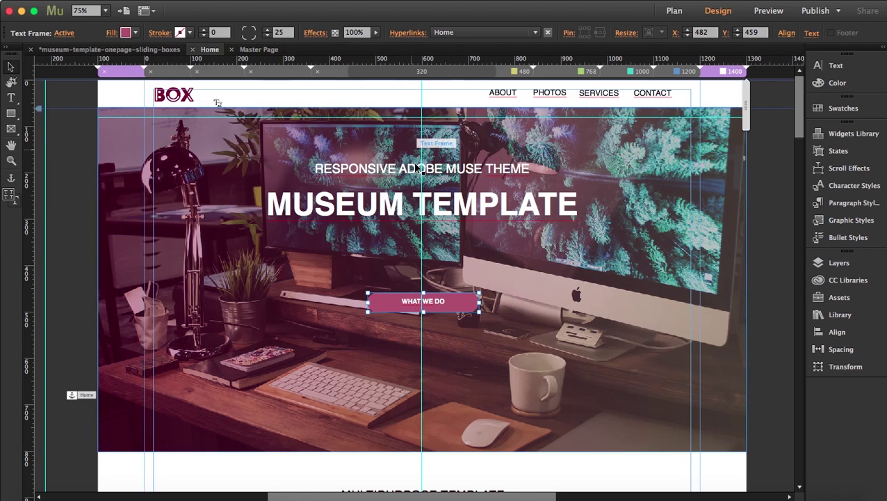
# Step: Delete the RESPONSIVE ADOBE MUSE THEME subtitle from the hero banner
pyautogui.press('t')
pyautogui.moveTo(268, 203); pyautogui.dragTo(587, 207)
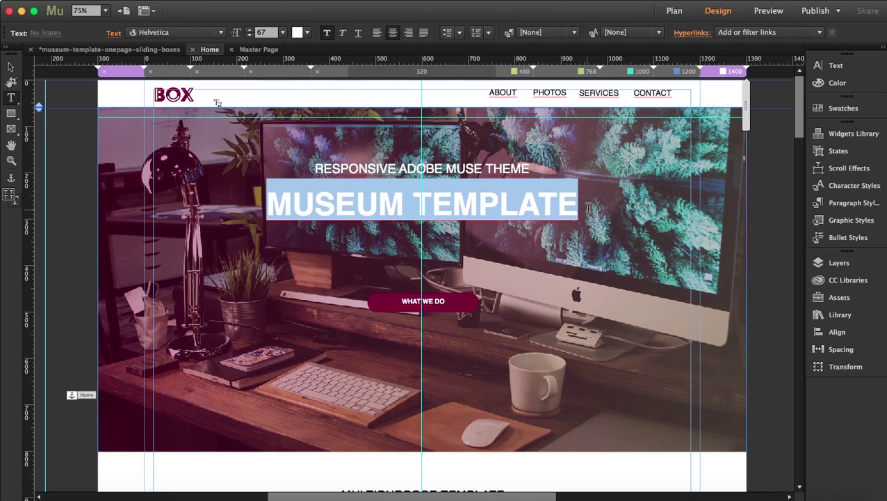
pyautogui.moveTo(530, 168); pyautogui.dragTo(317, 169)
pyautogui.press('BackSpace')
# Step: Change the MUSEUM TEMPLATE heading to TECHNOLOGY IS THE FUTURE
pyautogui.moveTo(579, 206); pyautogui.dragTo(235, 216)
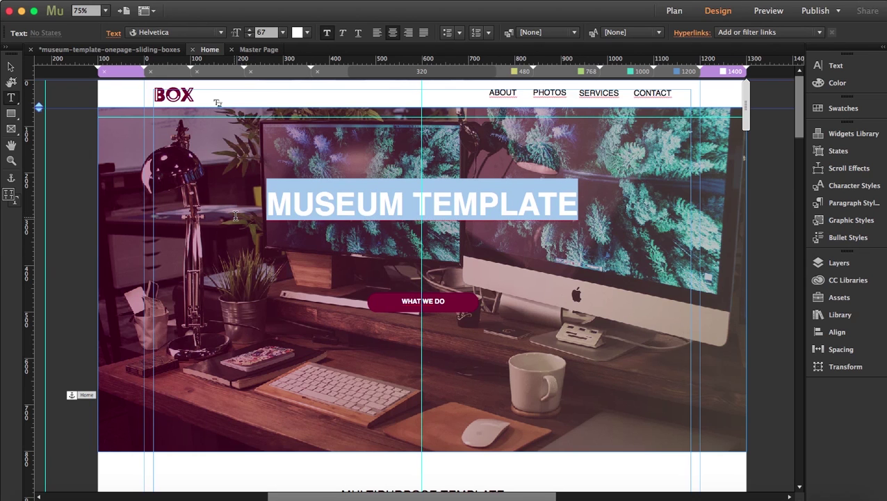
pyautogui.write('TECHNOLOGY IS THE FUTURE')
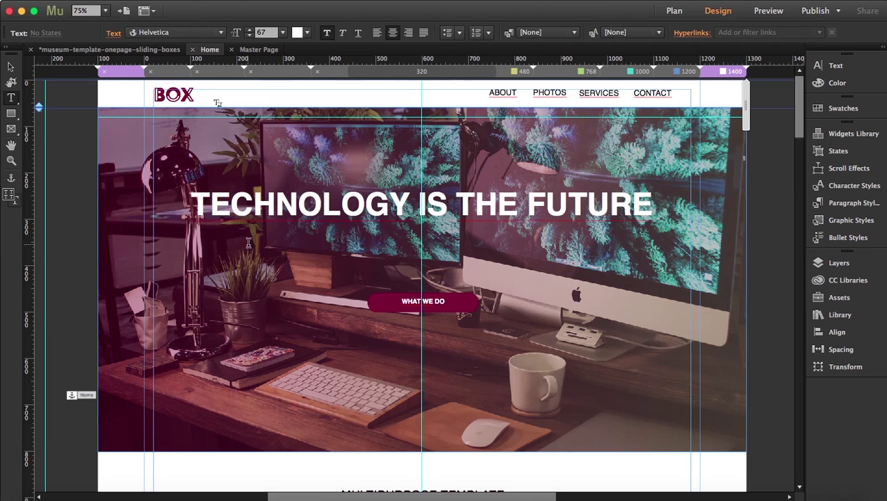
pyautogui.click(12, 66)
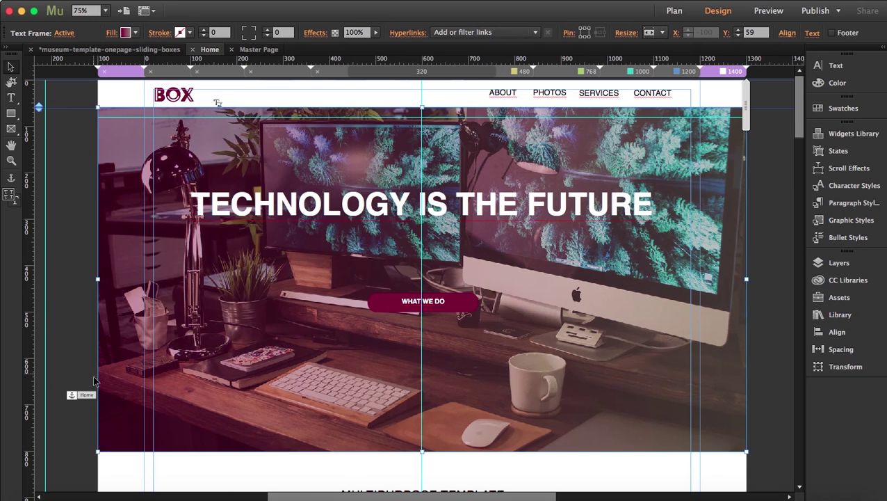
# Step: Replace the MULTIPURPOSE TEMPLATE title text with 'WHAT WE DO'
pyautogui.scroll(-2, 43, 298)
pyautogui.scroll(-10, 44, 299)
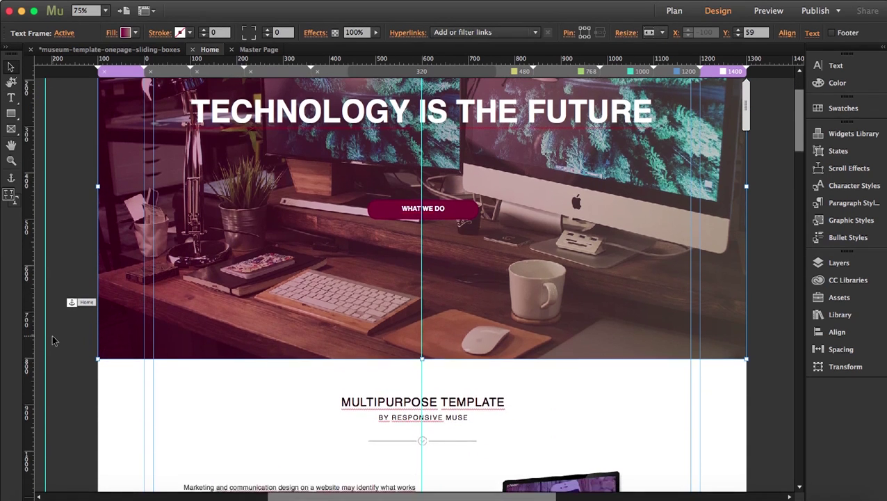
pyautogui.scroll(-2, 55, 340)
pyautogui.scroll(2, 55, 341)
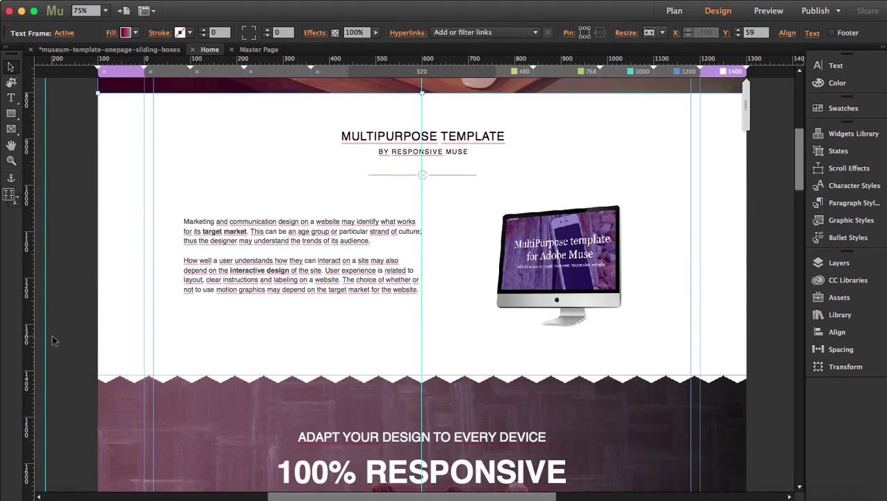
pyautogui.click(449, 140)
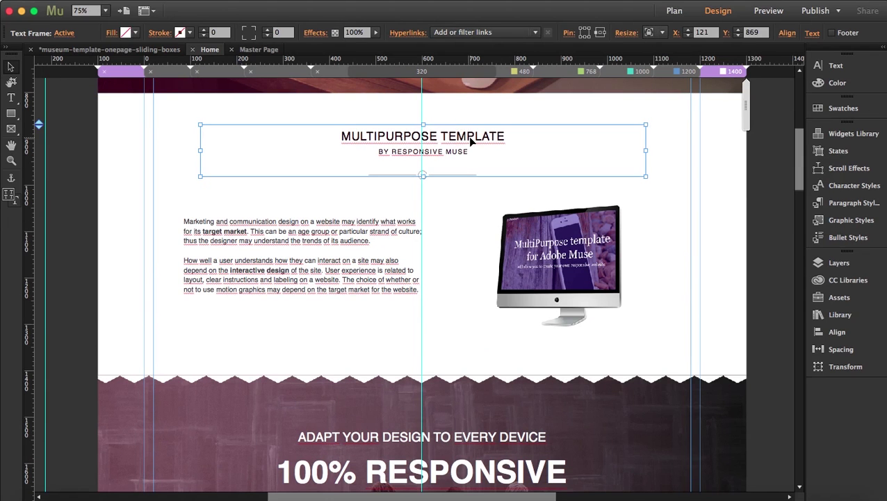
pyautogui.click(470, 141)
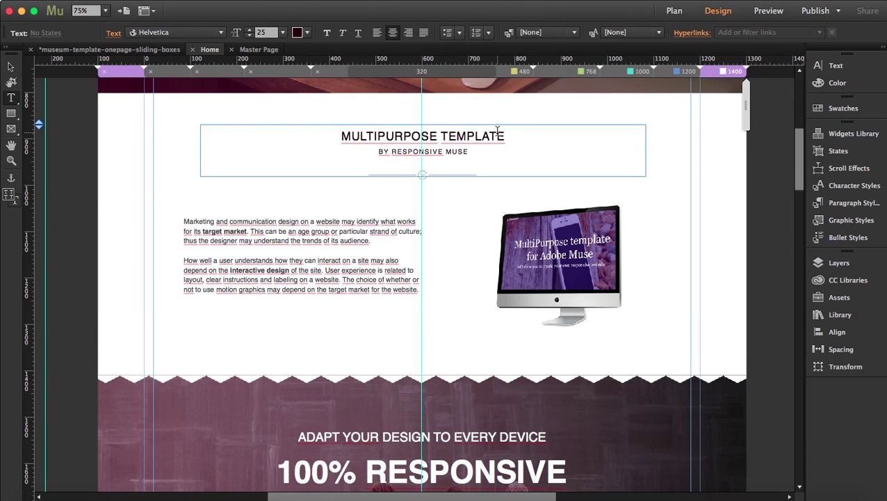
pyautogui.moveTo(507, 135); pyautogui.dragTo(340, 135)
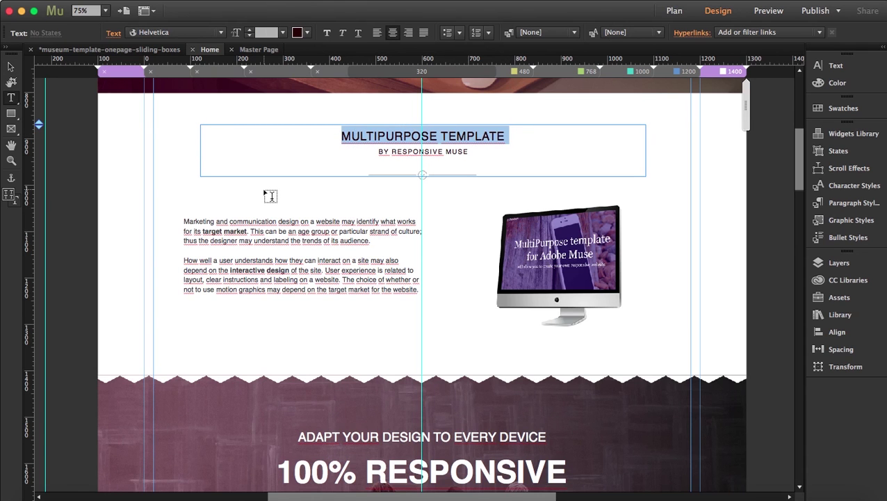
pyautogui.write('W')
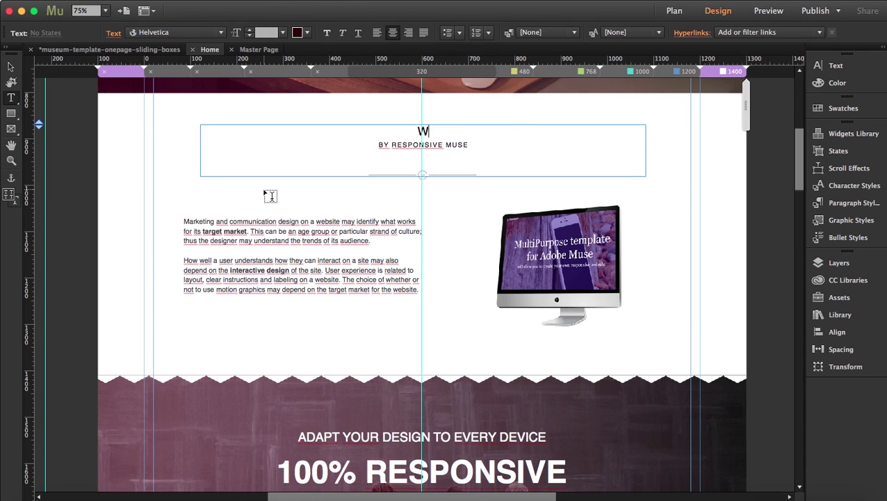
pyautogui.write('ha')
pyautogui.press('BackSpace')
pyautogui.press('BackSpace')
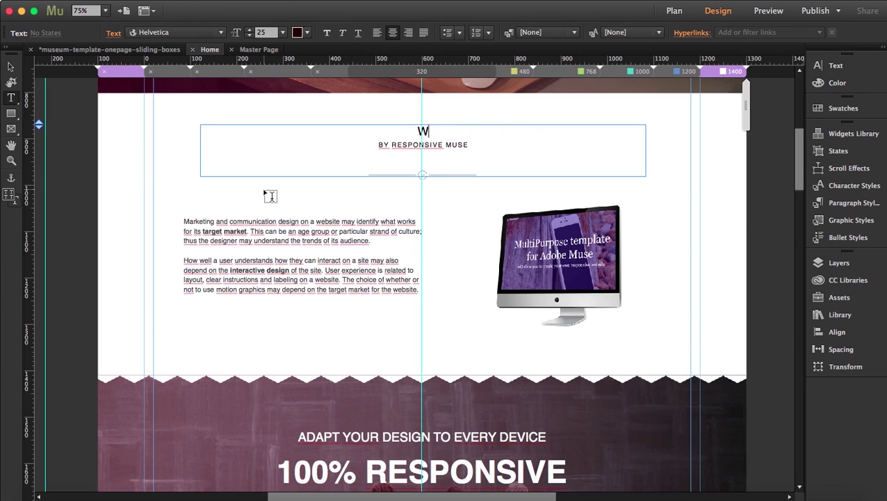
pyautogui.write('HAT E')
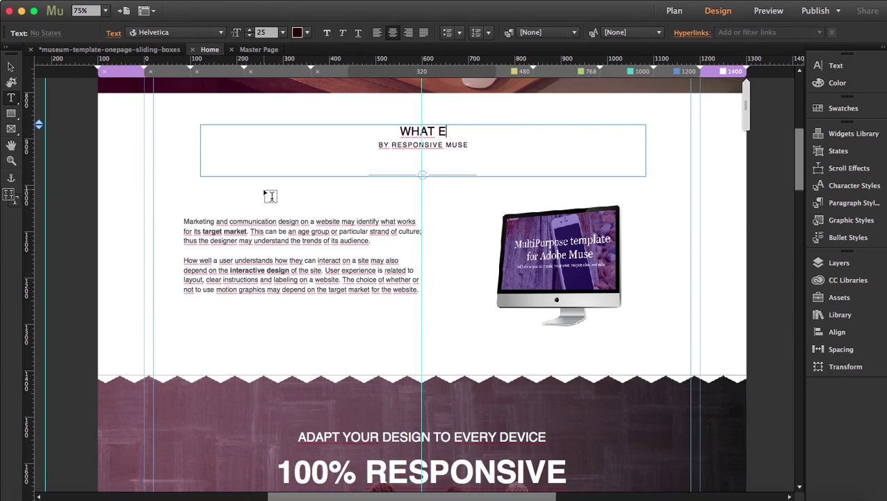
pyautogui.press('BackSpace')
pyautogui.write('WE DO')
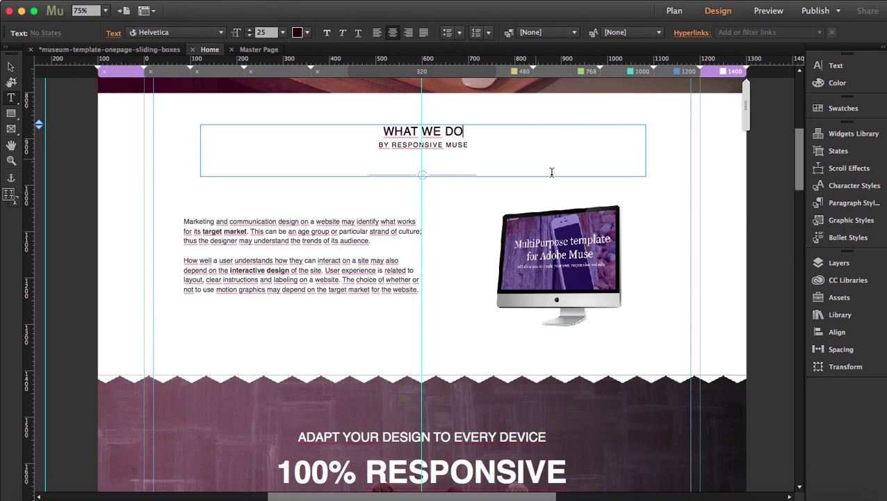
# Step: Return to the Selection tool and select the photo banner section below
pyautogui.click(10, 66)
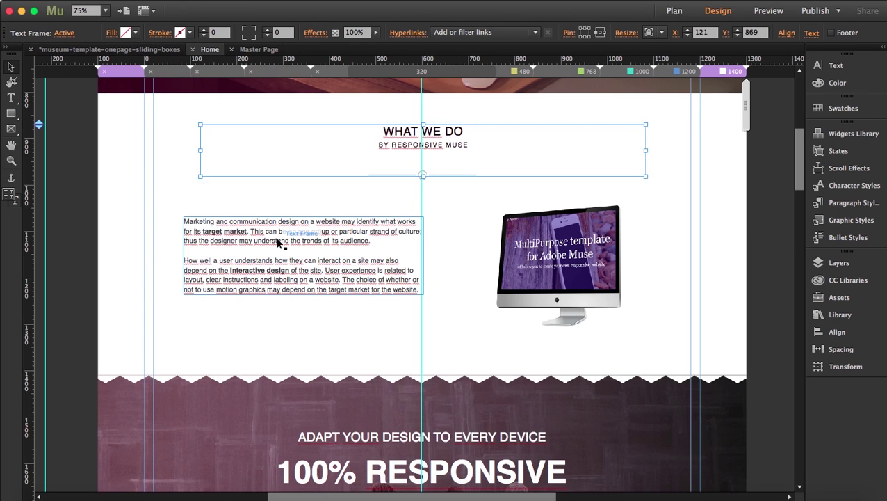
pyautogui.click(321, 240)
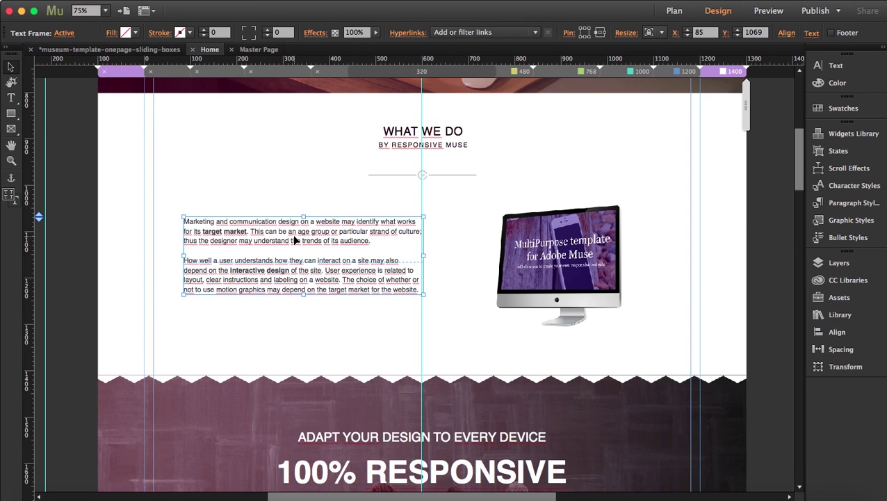
pyautogui.scroll(-4, 217, 353)
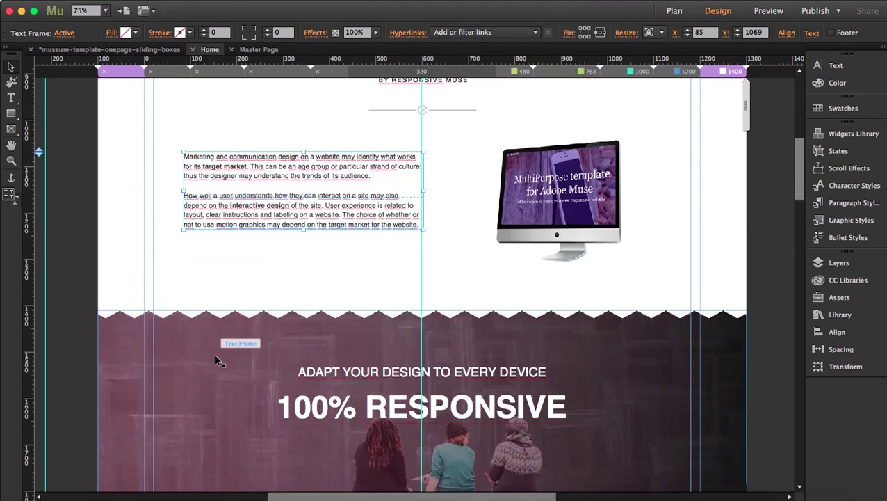
pyautogui.scroll(-4, 214, 353)
pyautogui.scroll(2, 214, 354)
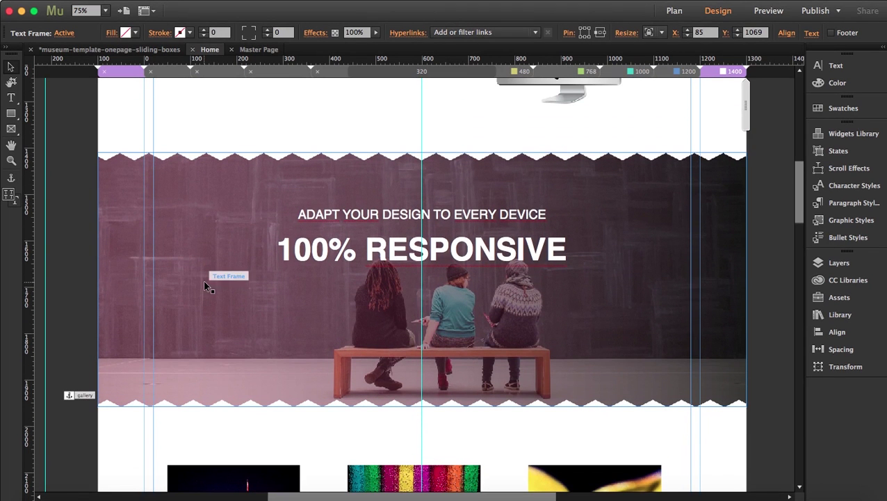
pyautogui.click(102, 281)
# Step: Narrow the photo frame from its left edge and delete the full-width frame's background image
pyautogui.moveTo(99, 279); pyautogui.dragTo(214, 280)
pyautogui.click(190, 245)
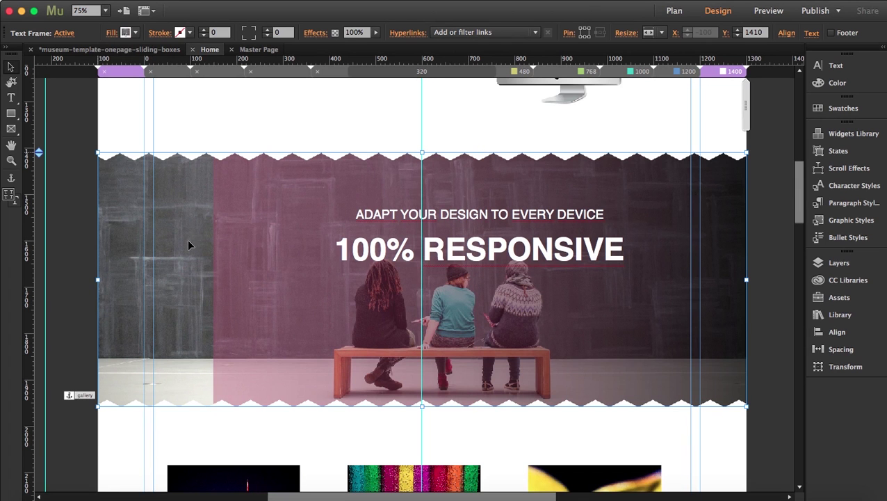
pyautogui.click(112, 33)
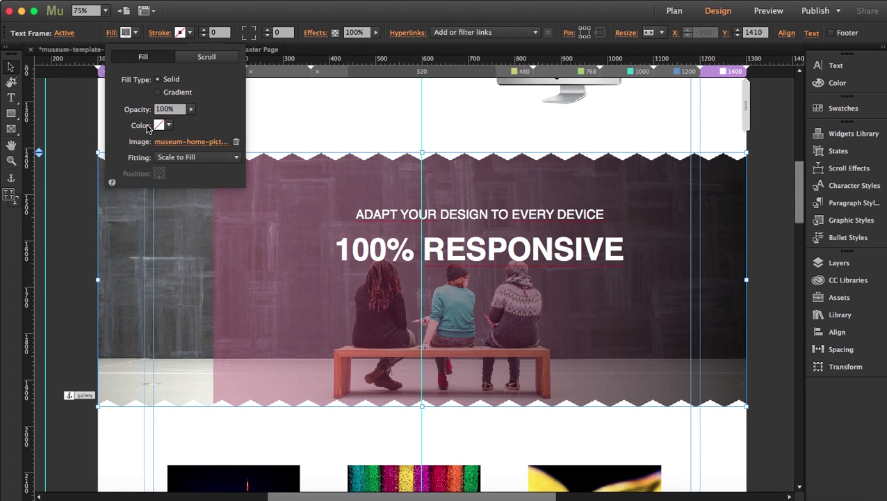
pyautogui.click(235, 141)
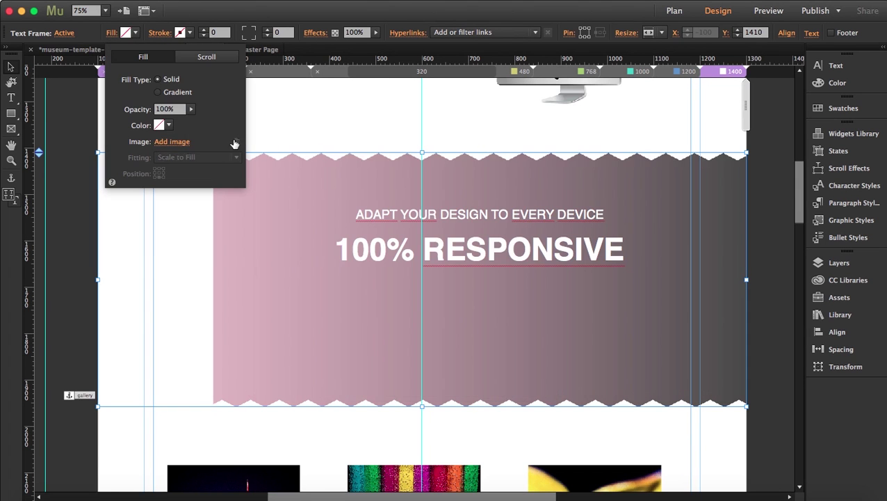
# Step: Set the alphacolor tablet-and-headphones JPG from the Desktop as the banner background
pyautogui.click(172, 142)
pyautogui.click(268, 166)
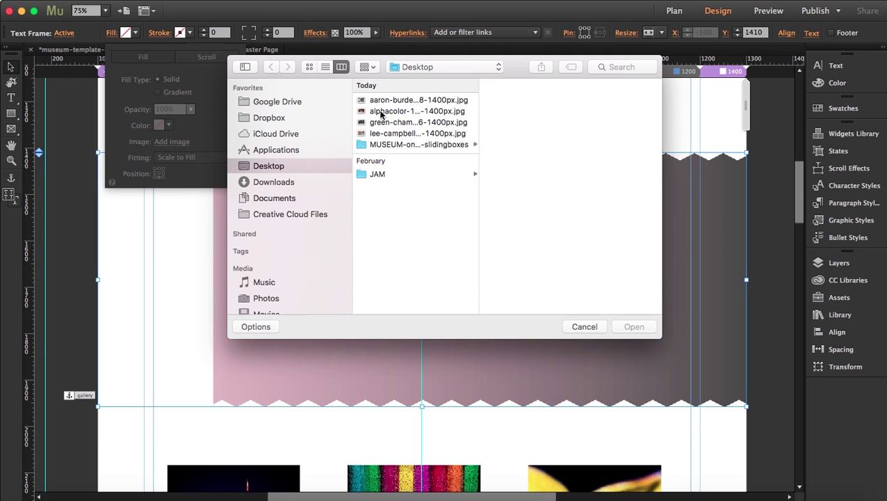
pyautogui.click(382, 113)
pyautogui.press('Up')
pyautogui.press('Down')
pyautogui.doubleClick(381, 113)
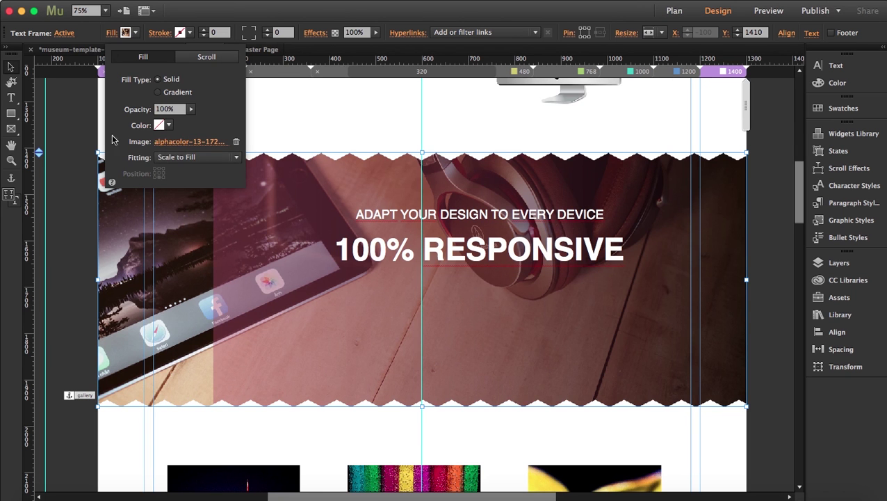
# Step: Stretch the overlay to the banner's left edge with a dark maroon 42% to beige #C7B299 39% gradient
pyautogui.click(243, 231)
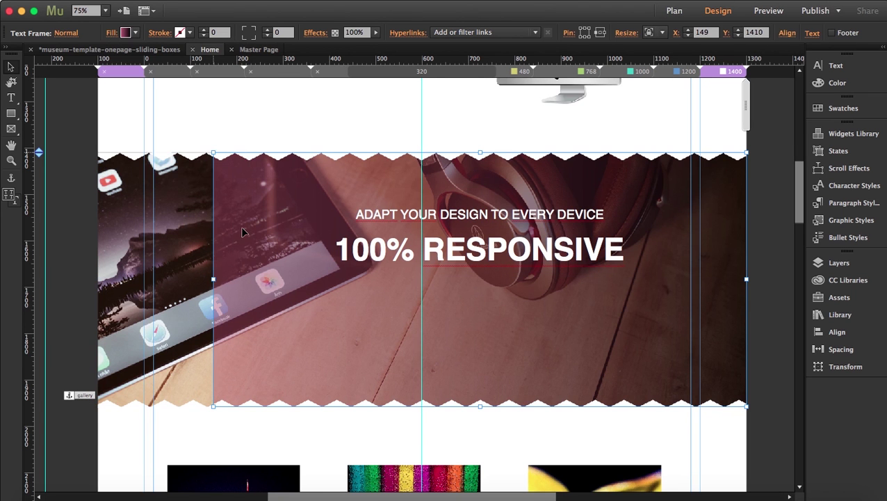
pyautogui.moveTo(213, 281); pyautogui.dragTo(98, 279)
pyautogui.click(115, 33)
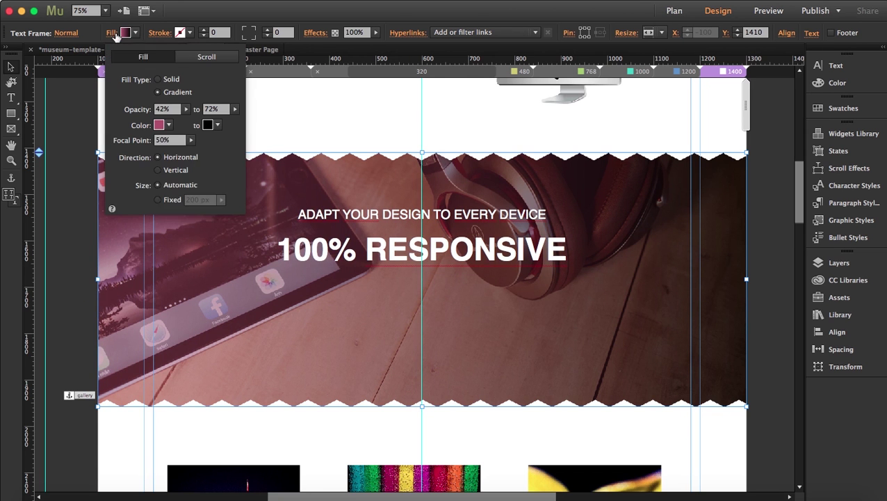
pyautogui.click(167, 125)
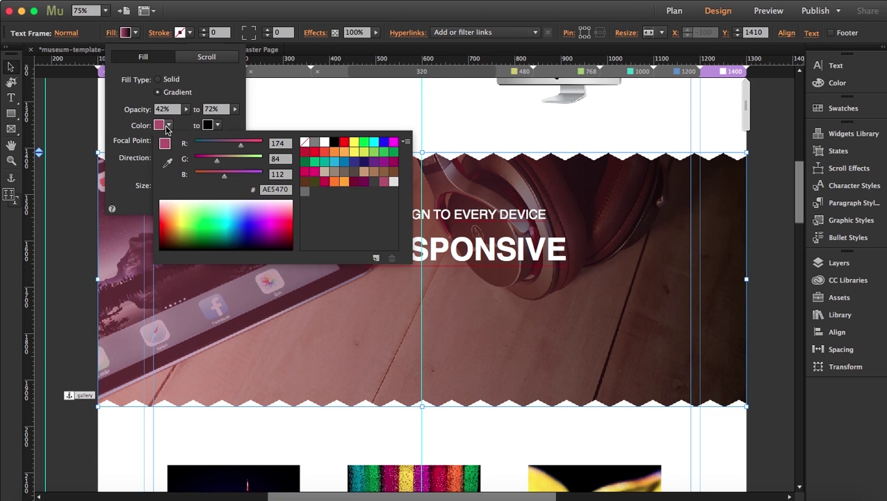
pyautogui.click(354, 182)
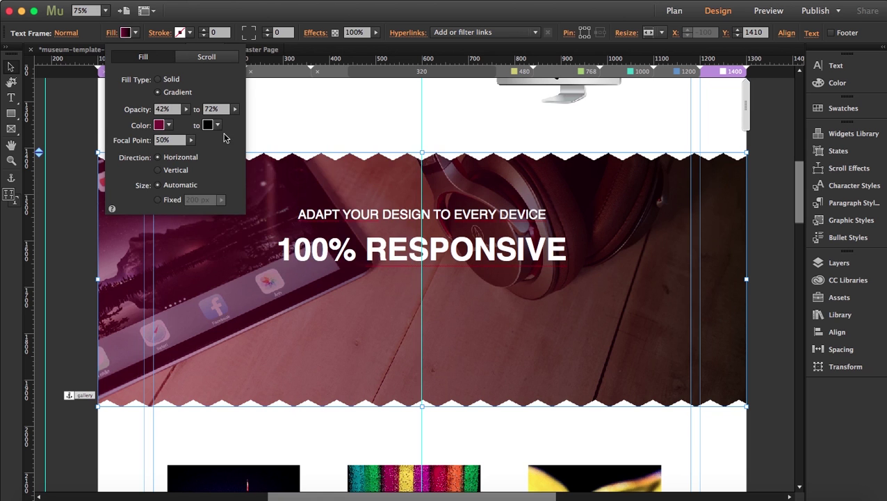
pyautogui.click(220, 128)
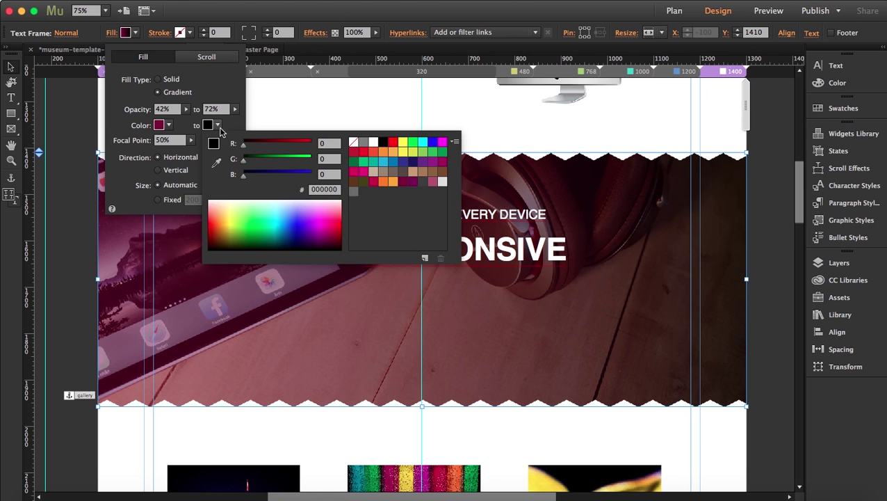
pyautogui.click(374, 175)
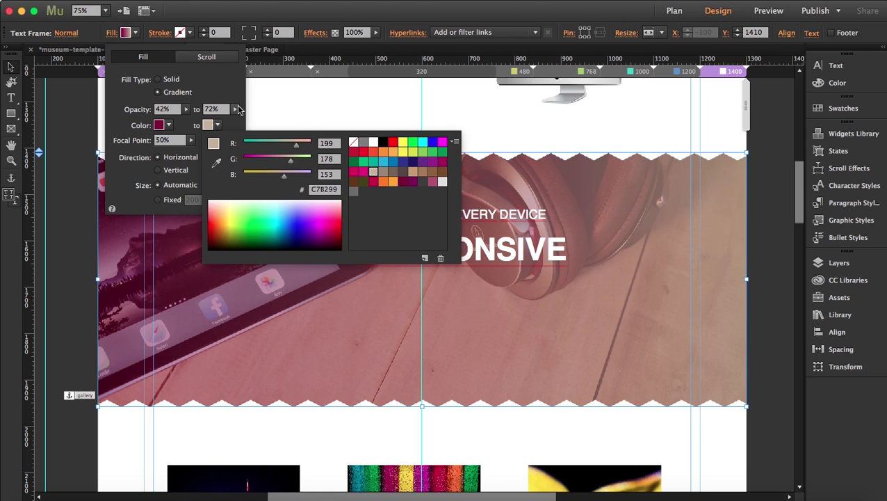
pyautogui.click(237, 109)
pyautogui.moveTo(224, 120); pyautogui.dragTo(199, 124)
pyautogui.click(334, 107)
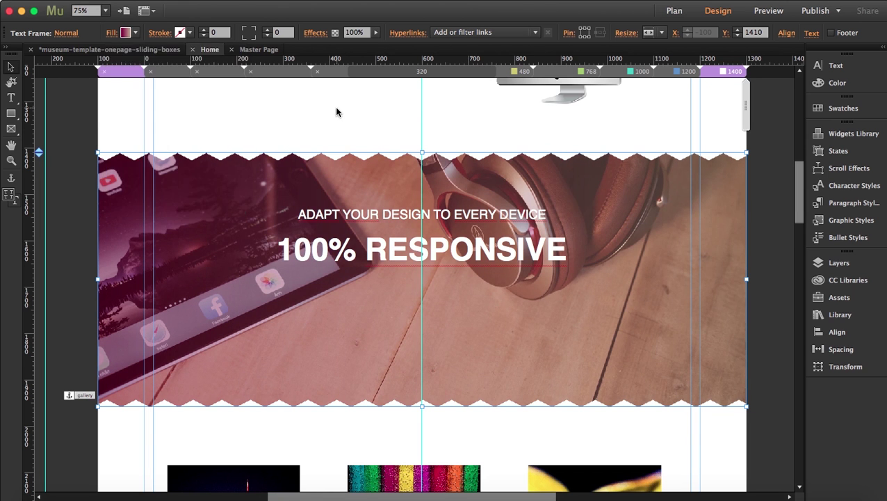
# Step: Delete the ADAPT YOUR DESIGN TO EVERY DEVICE subtitle and change RESPONSIVE to CREATIVE
pyautogui.doubleClick(516, 251)
pyautogui.moveTo(549, 213); pyautogui.dragTo(293, 205)
pyautogui.press('BackSpace')
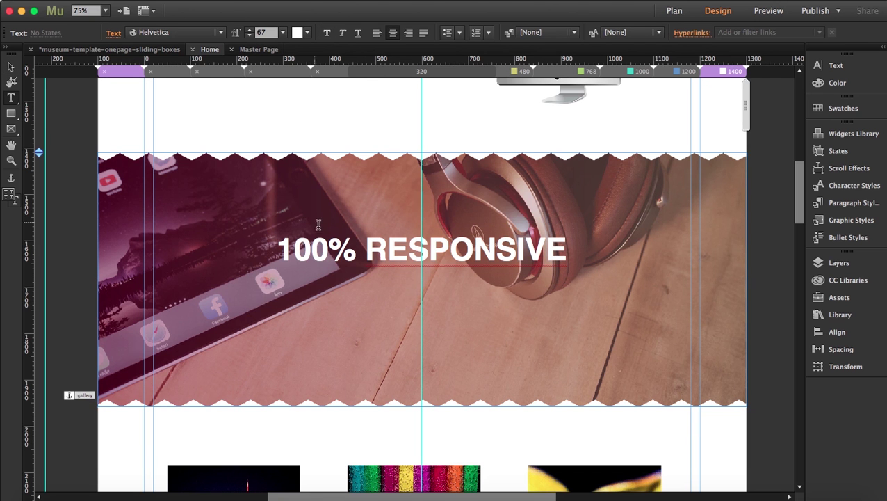
pyautogui.click(370, 255)
pyautogui.moveTo(375, 257); pyautogui.dragTo(605, 263)
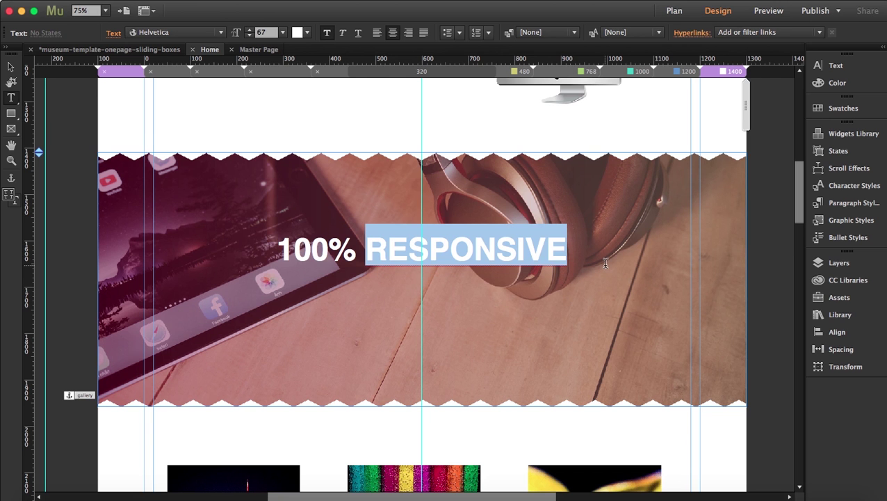
pyautogui.write('CREAIVE')
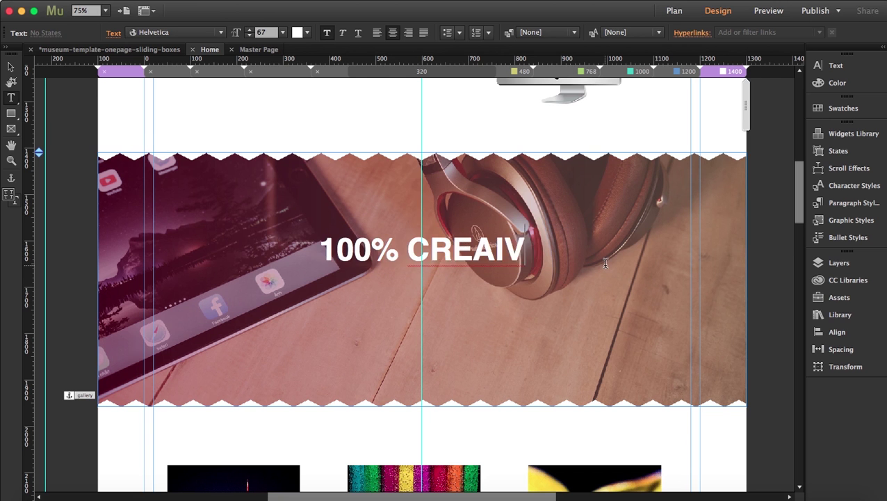
pyautogui.press('BackSpace')
pyautogui.press('BackSpace')
pyautogui.press('BackSpace')
pyautogui.write('TIVE')
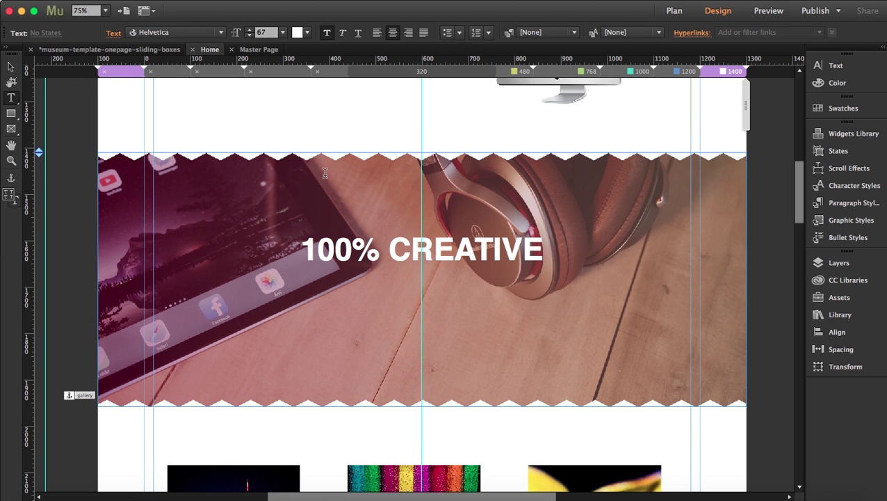
# Step: Add a second heading line reading BE YOURSELF and finish text editing
pyautogui.press('Return')
pyautogui.write('BE YOUR')
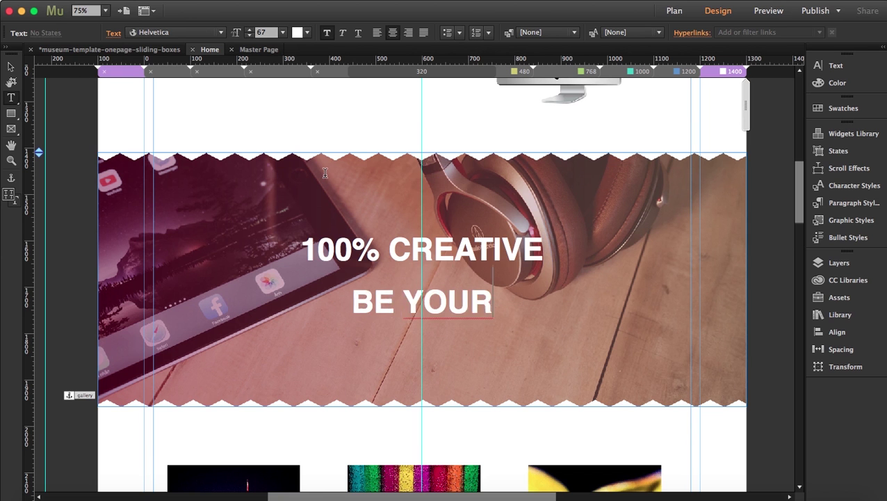
pyautogui.write('SELG')
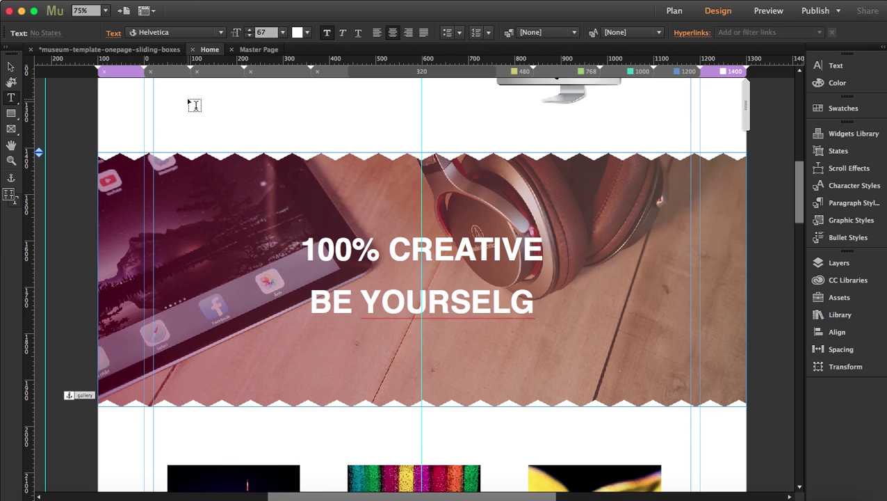
pyautogui.press('BackSpace')
pyautogui.write('F')
pyautogui.press('Escape')
pyautogui.scroll(3, 72, 356)
# Step: Inspect the Photography, Designs and Projects sliding boxes, reviewing the Photography box's Settings options
pyautogui.scroll(-6, 72, 357)
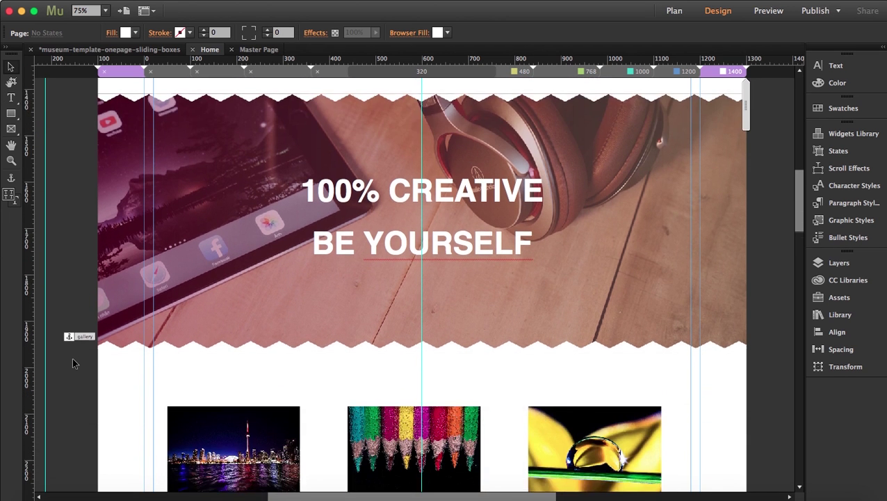
pyautogui.scroll(-4, 73, 362)
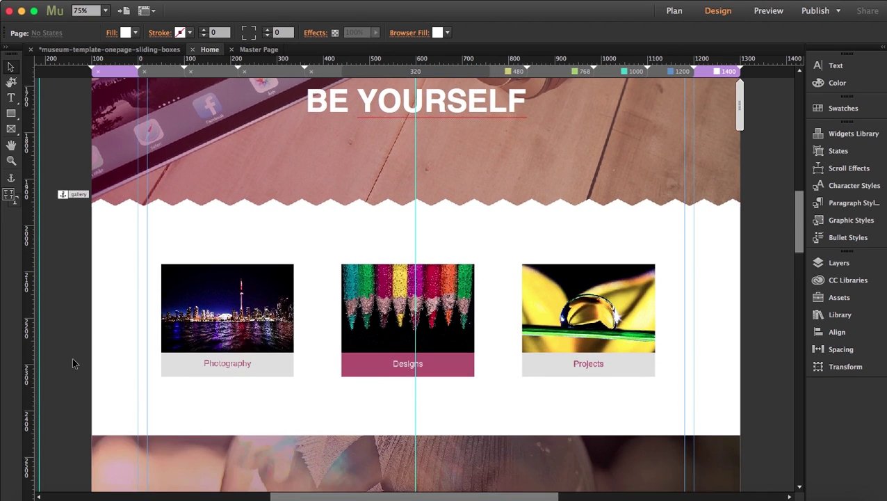
pyautogui.scroll(-1, 72, 363)
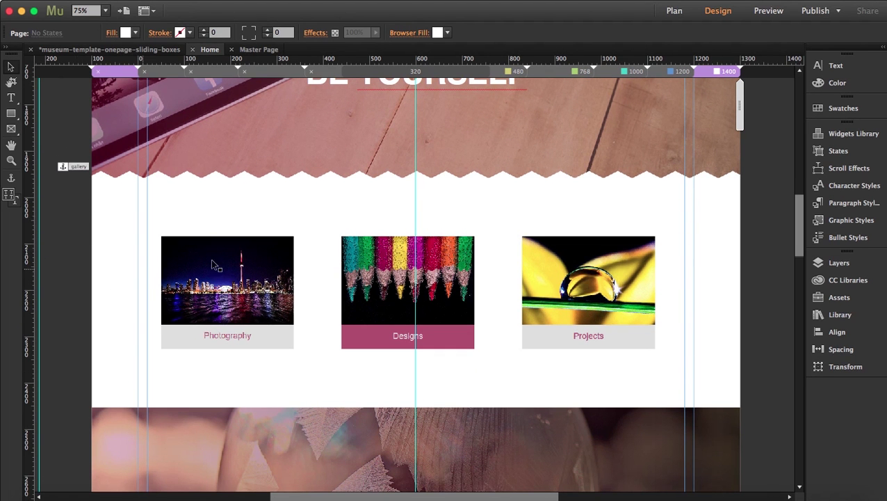
pyautogui.click(288, 278)
pyautogui.click(379, 278)
pyautogui.click(588, 278)
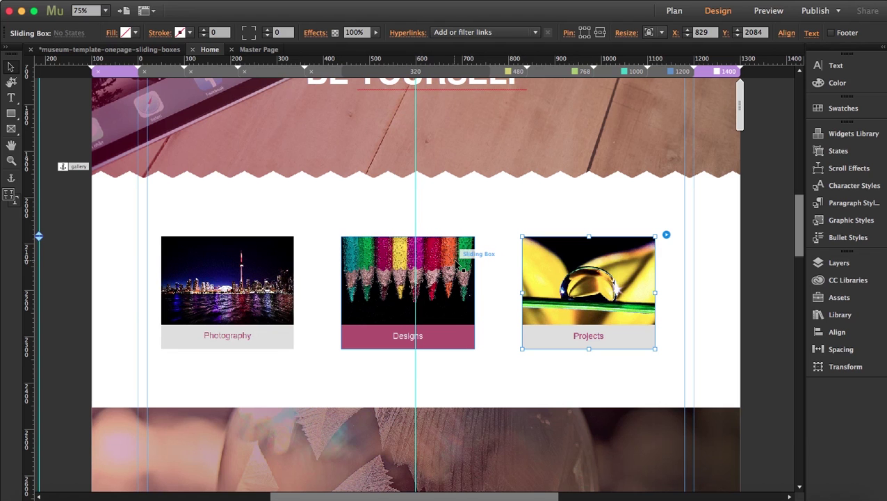
pyautogui.click(260, 287)
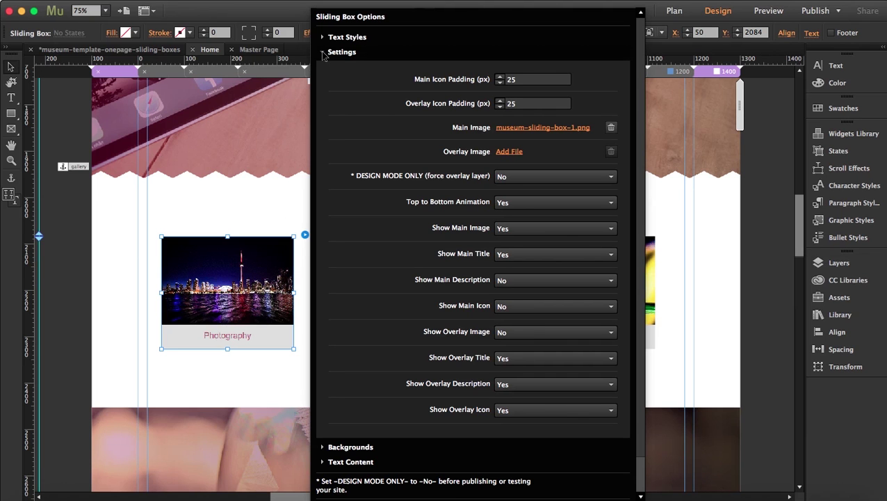
pyautogui.click(102, 258)
# Step: Select the RELIABLE AND EASY TO USE banner rectangle and delete its background image
pyautogui.scroll(-3, 74, 317)
pyautogui.scroll(-3, 74, 317)
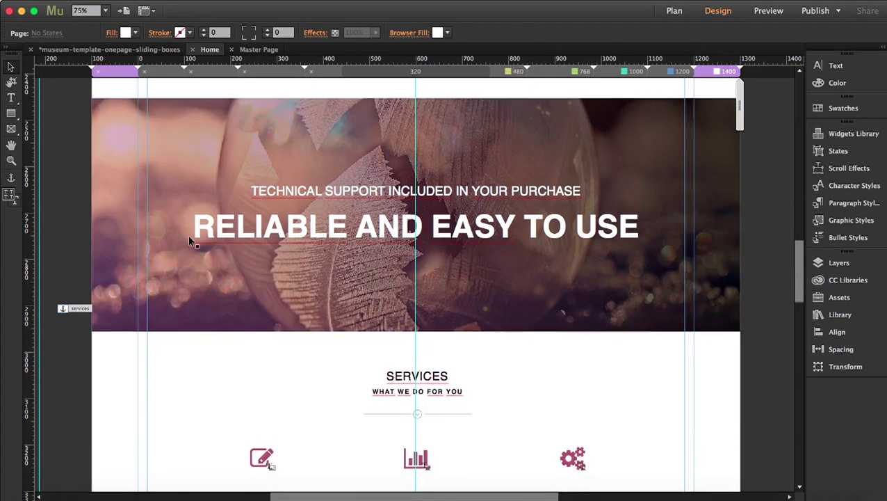
pyautogui.click(187, 235)
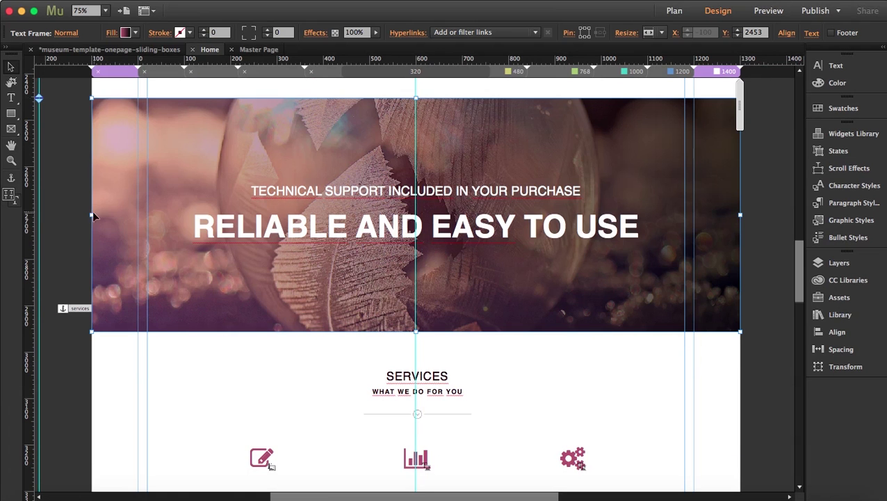
pyautogui.click(184, 224)
pyautogui.moveTo(184, 223); pyautogui.dragTo(213, 218)
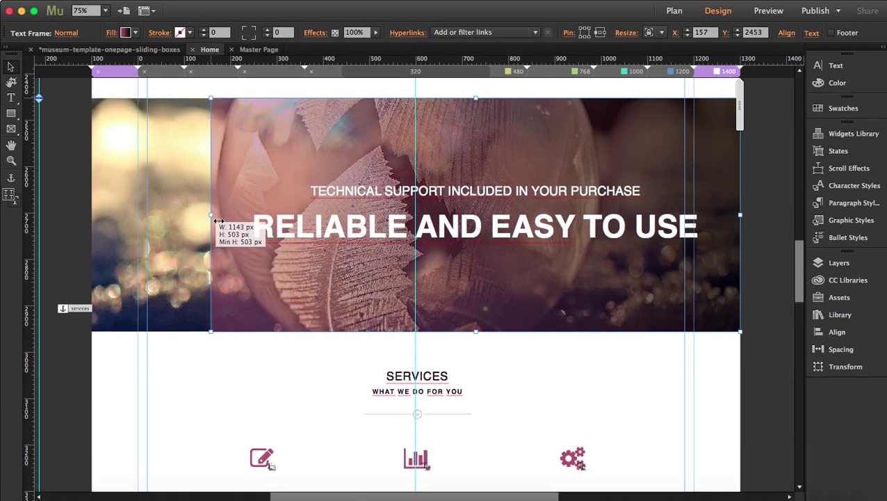
pyautogui.click(185, 197)
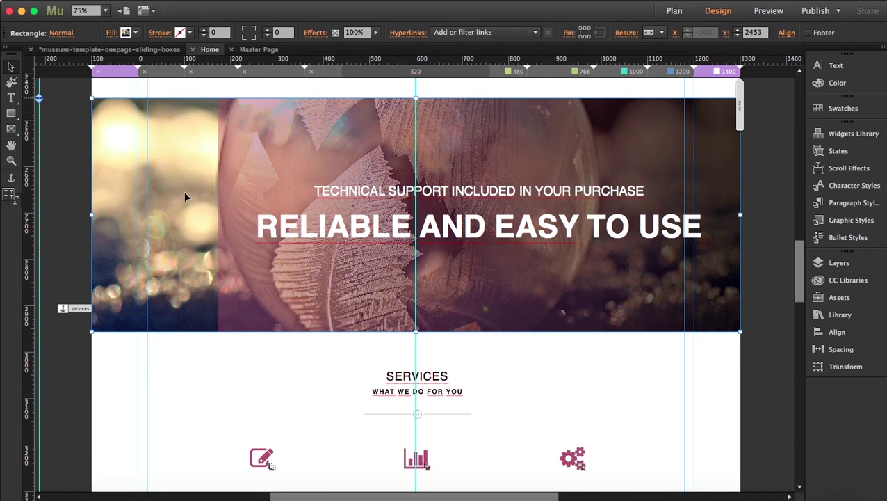
pyautogui.click(110, 32)
pyautogui.click(236, 142)
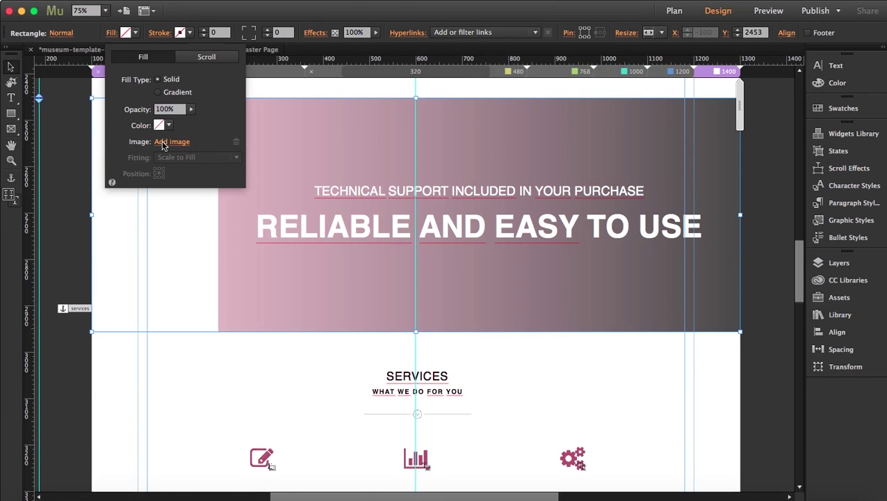
# Step: Set the aaron-burden drone and cameras photo from the Desktop as the banner background
pyautogui.click(171, 142)
pyautogui.click(391, 100)
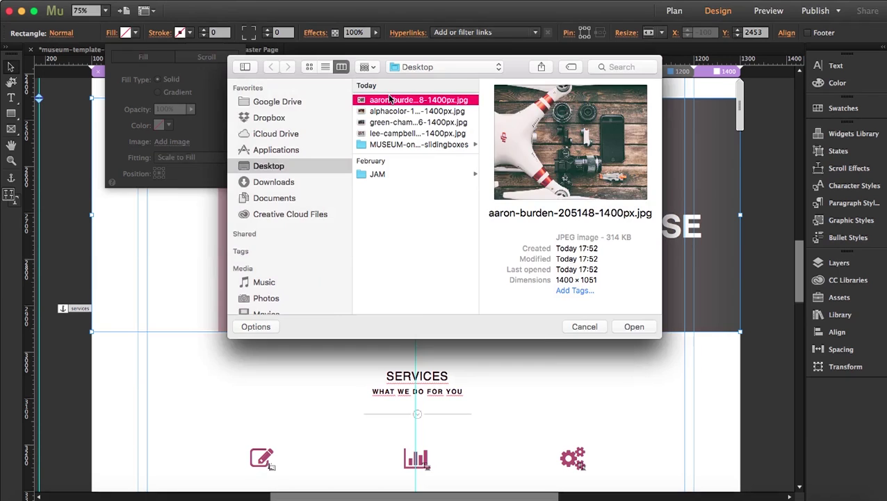
pyautogui.doubleClick(387, 94)
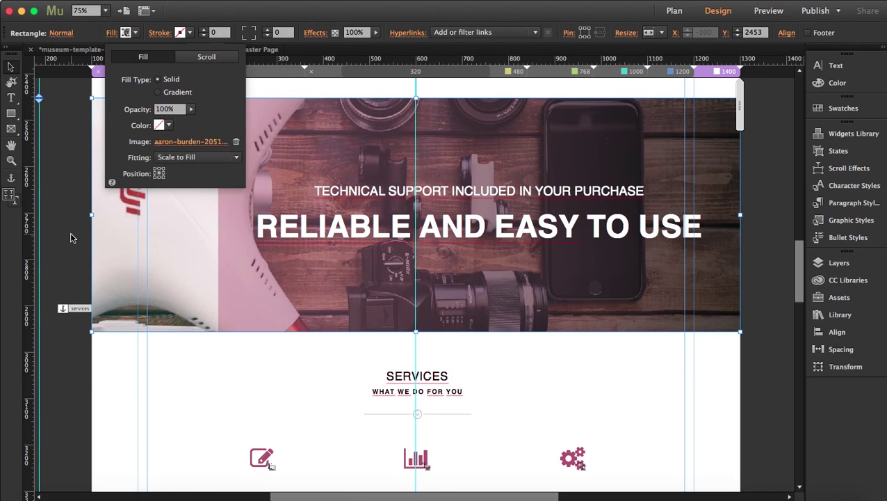
pyautogui.click(70, 238)
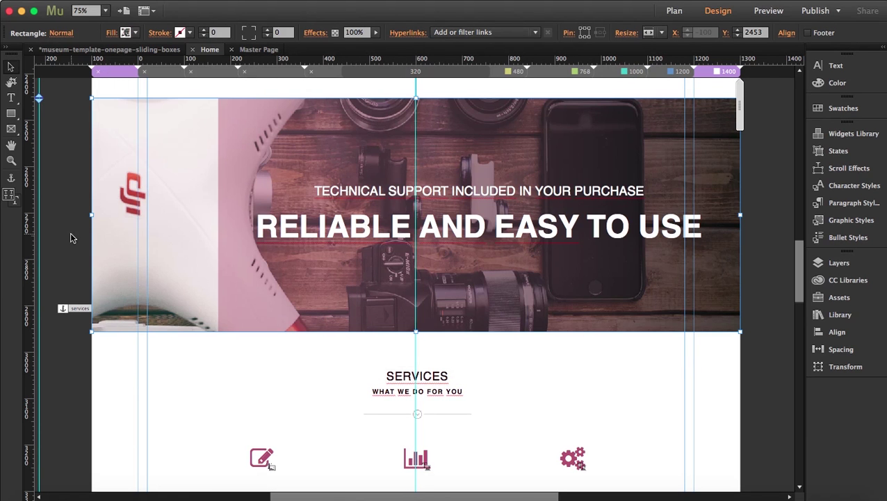
# Step: Widen the overlay text frame across the whole services banner
pyautogui.click(240, 224)
pyautogui.moveTo(219, 216); pyautogui.dragTo(91, 218)
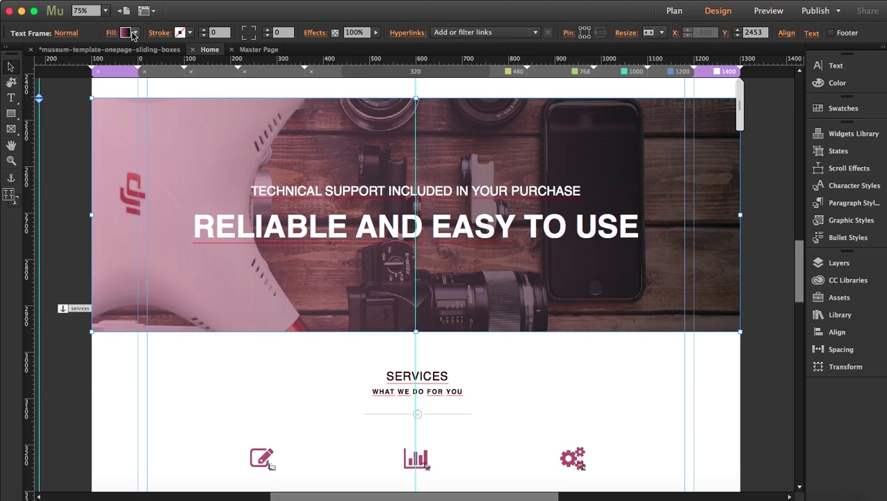
pyautogui.click(134, 34)
pyautogui.click(134, 33)
# Step: Make the overlay gradient run from darker maroon to light beige at 41% end opacity
pyautogui.click(112, 33)
pyautogui.click(167, 125)
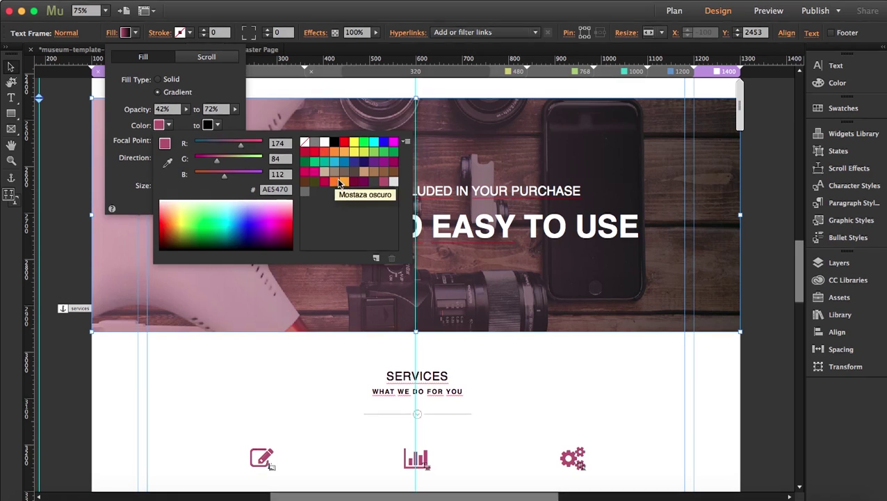
pyautogui.click(354, 181)
pyautogui.click(219, 125)
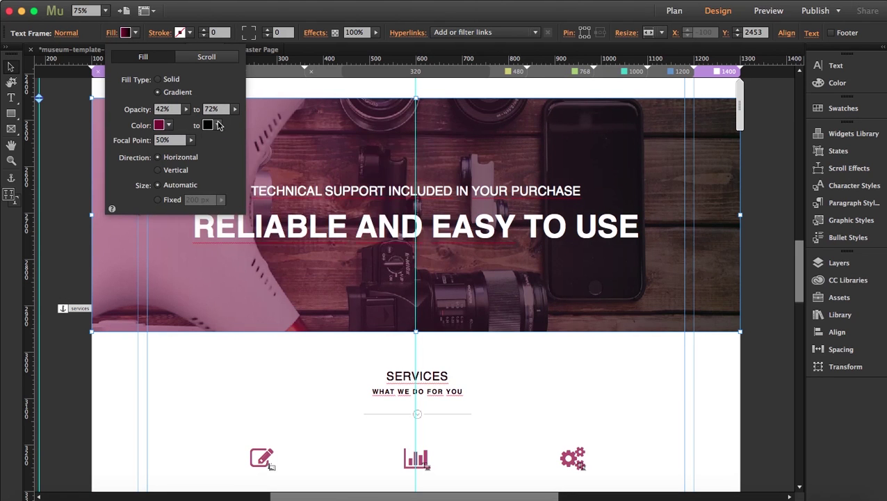
pyautogui.click(217, 125)
pyautogui.click(379, 174)
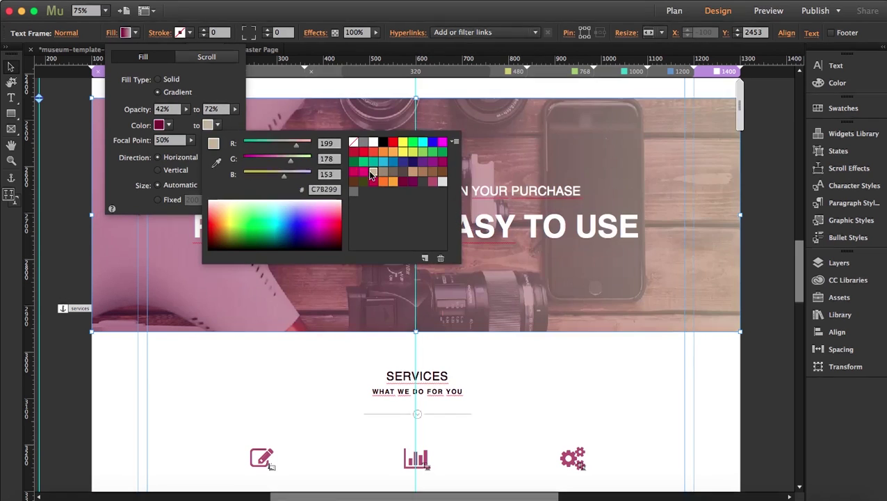
pyautogui.click(235, 114)
pyautogui.click(235, 114)
pyautogui.moveTo(224, 119); pyautogui.dragTo(206, 124)
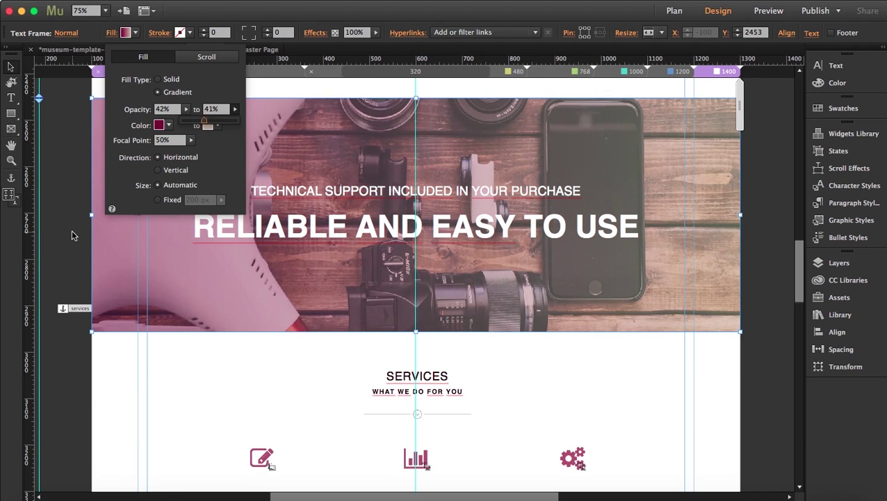
pyautogui.click(72, 235)
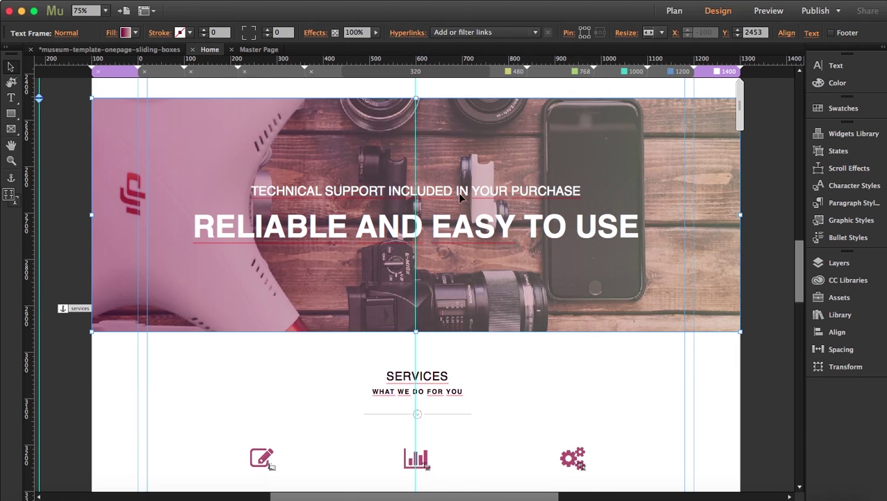
# Step: Move to the services grid and select the Development text block
pyautogui.scroll(-5, 290, 339)
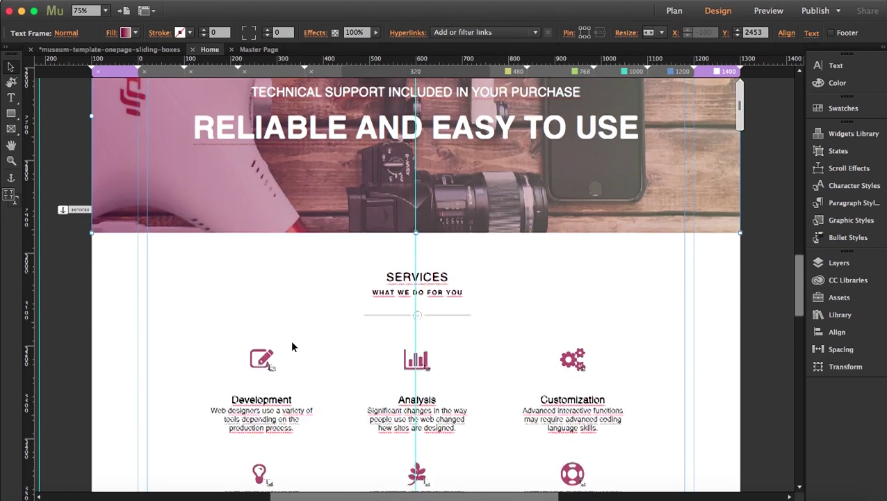
pyautogui.scroll(-3, 292, 346)
pyautogui.scroll(1, 417, 194)
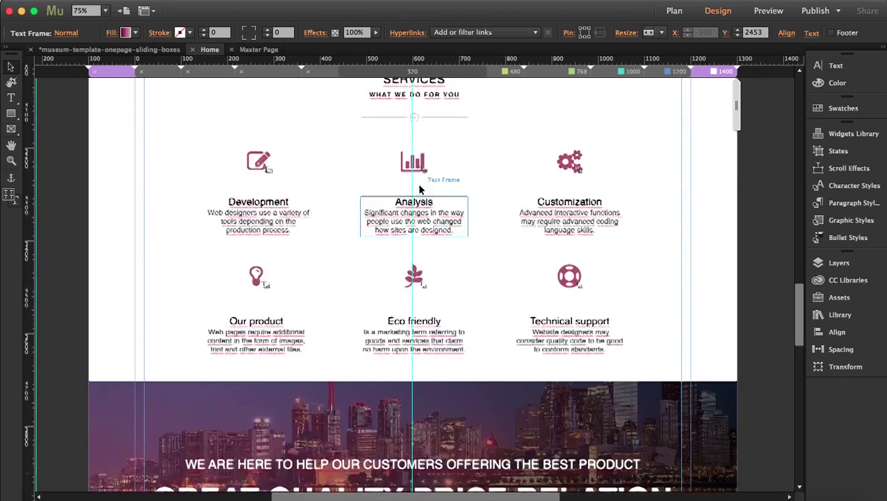
pyautogui.scroll(2, 421, 189)
pyautogui.click(270, 308)
pyautogui.doubleClick(234, 311)
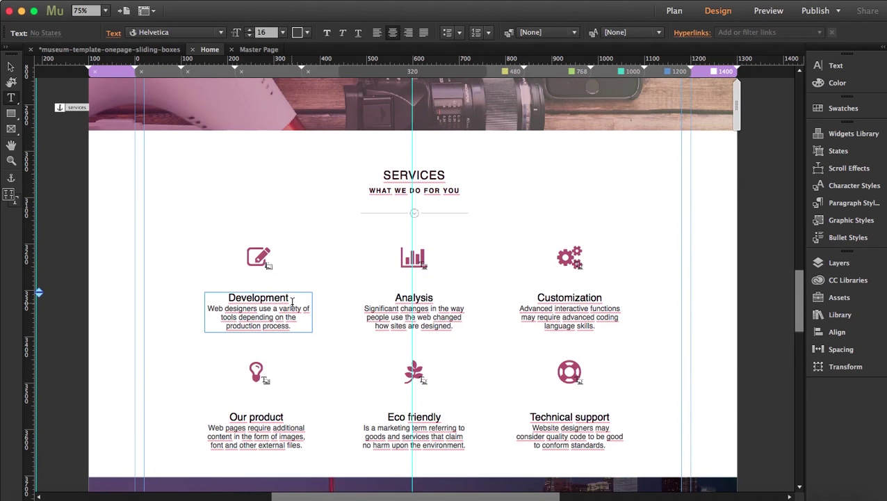
pyautogui.click(266, 301)
pyautogui.click(222, 322)
pyautogui.click(10, 67)
pyautogui.click(266, 262)
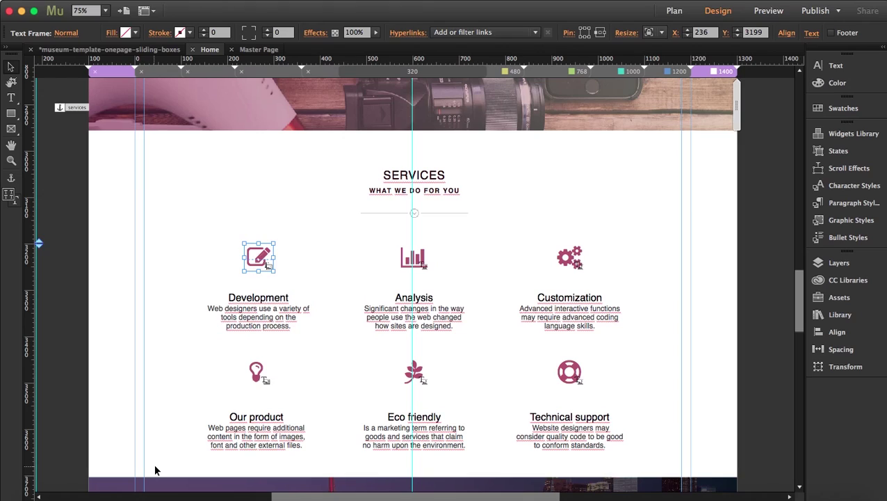
pyautogui.click(111, 489)
# Step: Replace the Development icon's pencil glyph with the Font Awesome fa-bug glyph
pyautogui.scroll(-10, 490, 275)
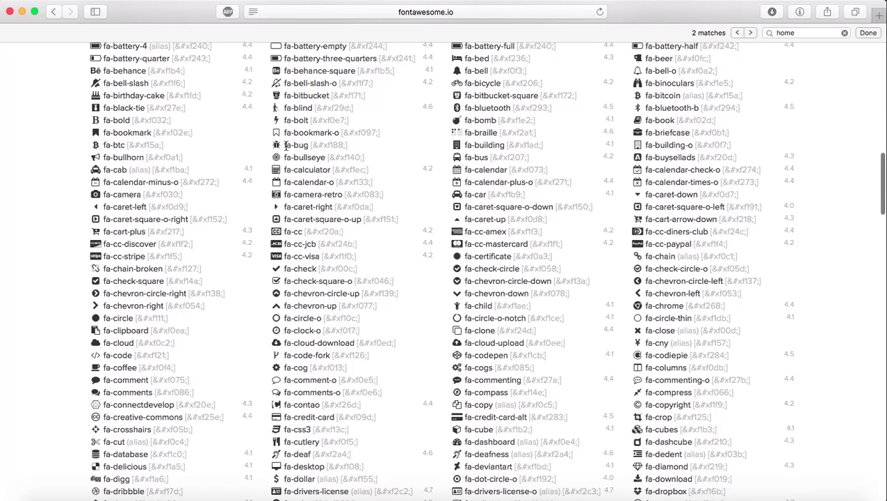
pyautogui.doubleClick(276, 145)
pyautogui.click(731, 496)
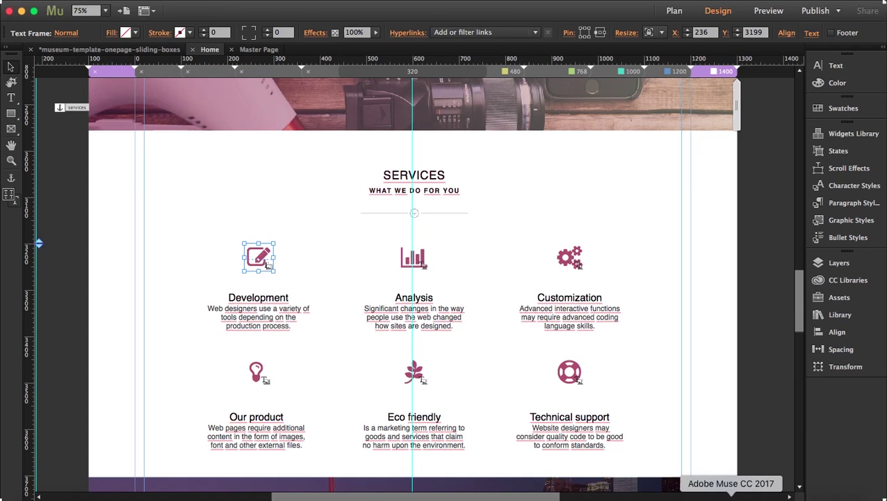
pyautogui.click(242, 257)
pyautogui.doubleClick(242, 257)
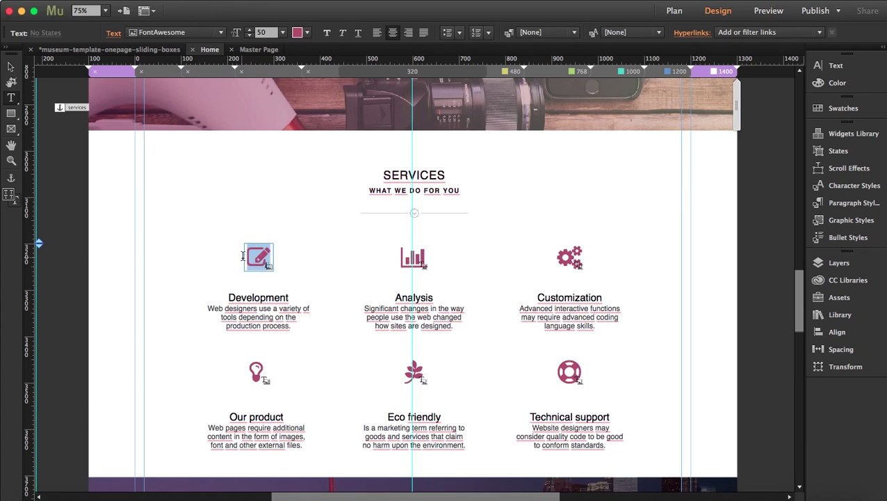
pyautogui.press('super+v')
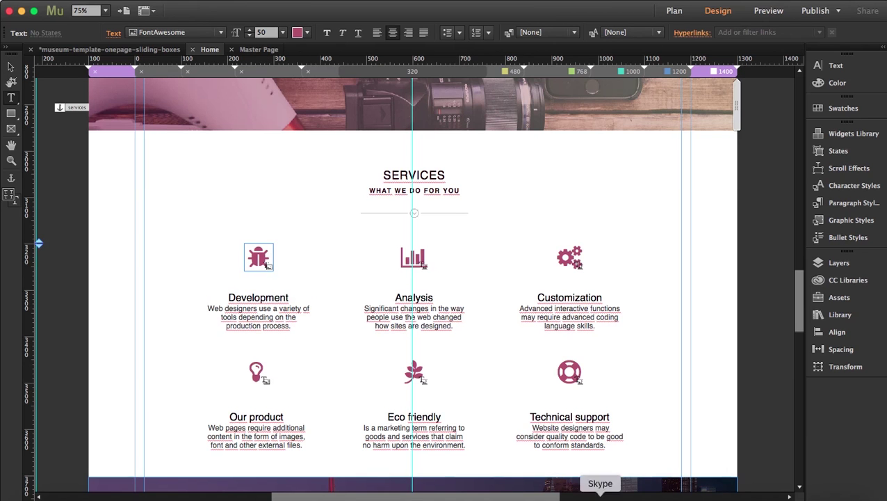
# Step: Replace the Customization icon's gear glyph with the fa-envira leaf glyph
pyautogui.click(109, 495)
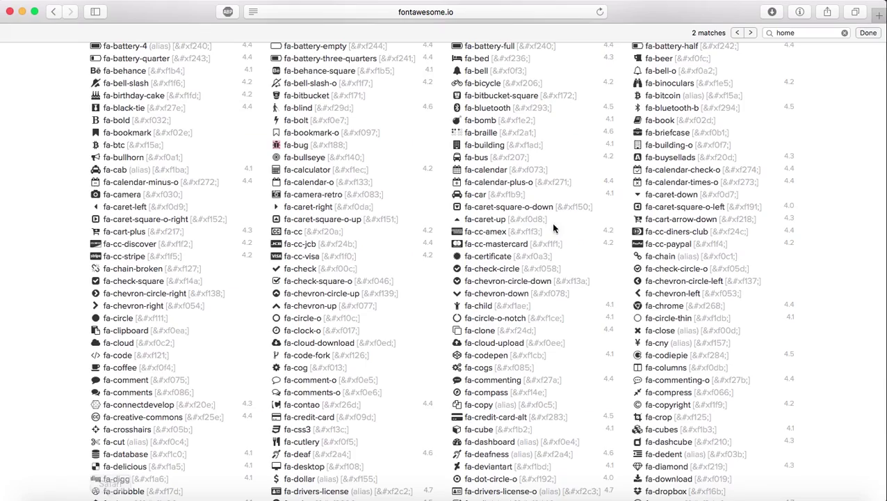
pyautogui.scroll(-8, 458, 292)
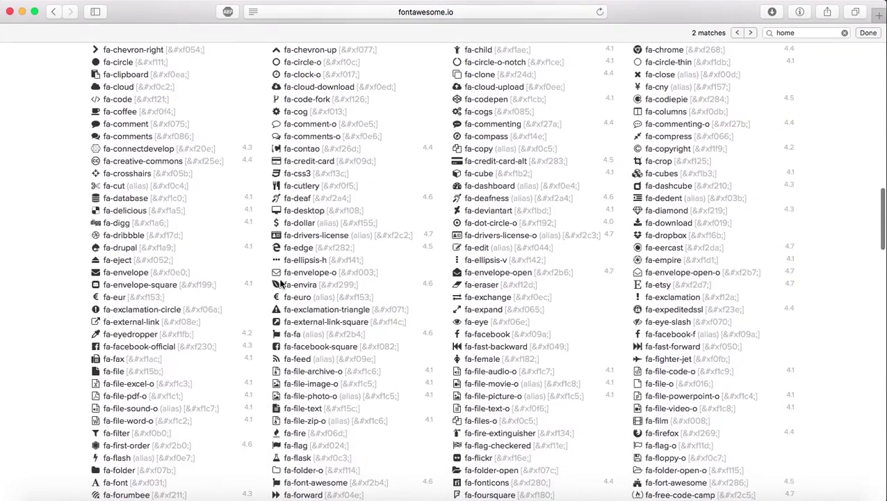
pyautogui.click(275, 285)
pyautogui.click(731, 495)
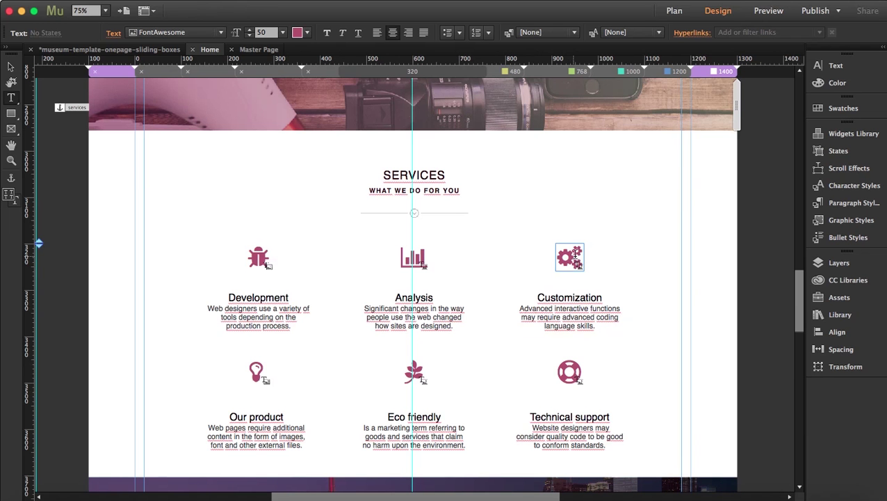
pyautogui.moveTo(581, 258); pyautogui.dragTo(550, 260)
pyautogui.press('super+v')
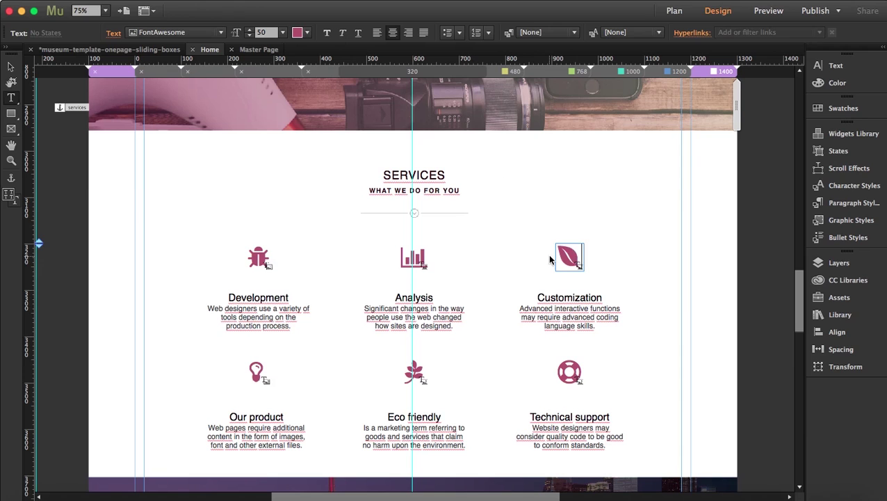
# Step: Replace the Technical support life-ring glyph with the users group glyph
pyautogui.click(110, 495)
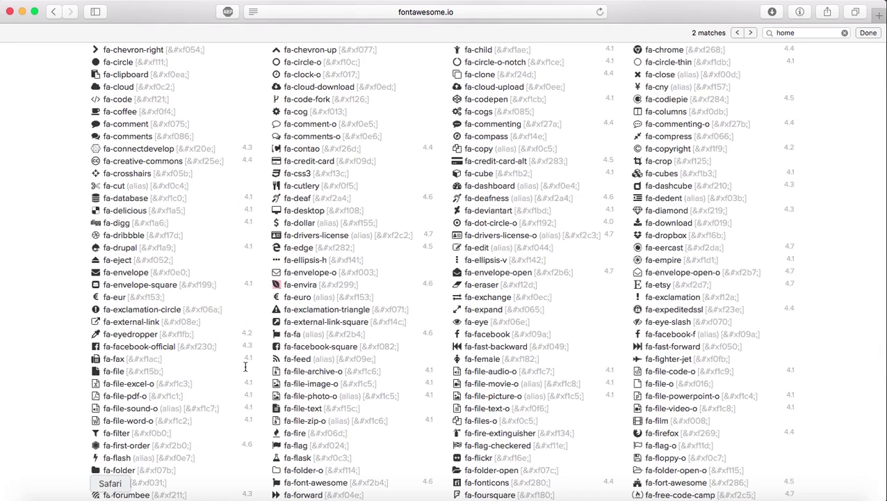
pyautogui.scroll(-7, 284, 350)
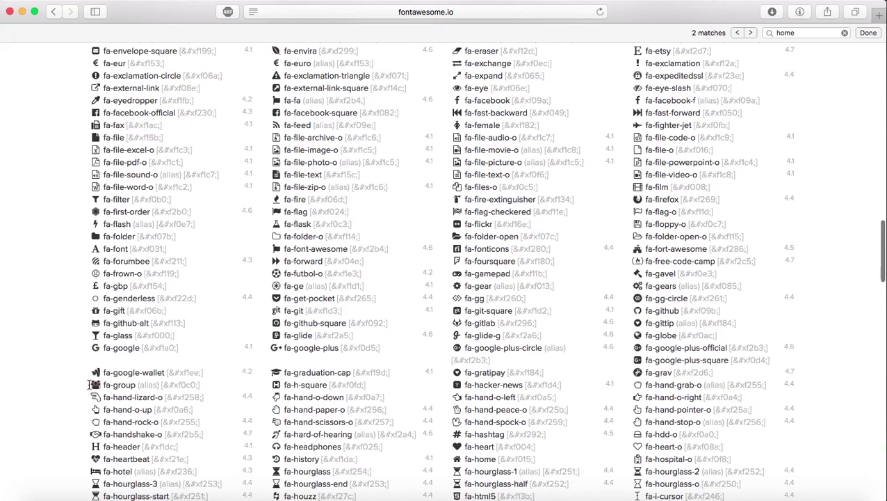
pyautogui.click(730, 496)
pyautogui.click(575, 376)
pyautogui.moveTo(578, 376); pyautogui.dragTo(554, 374)
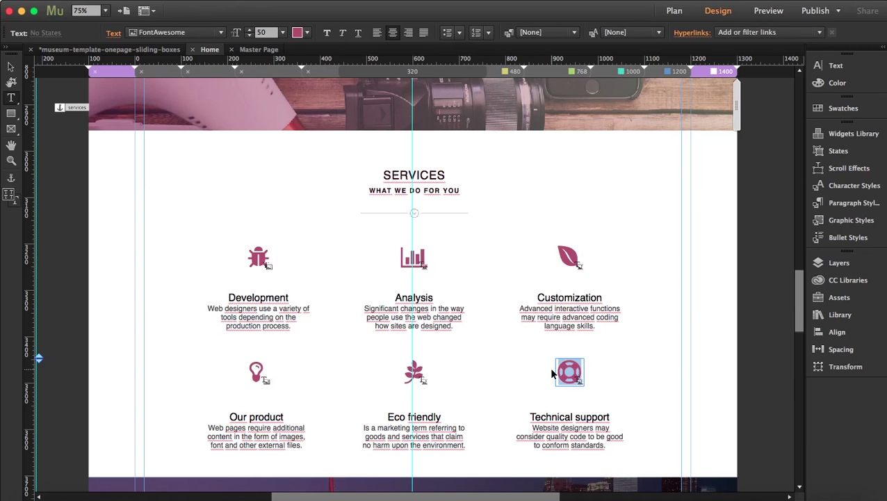
pyautogui.press('super+v')
pyautogui.click(10, 67)
# Step: Select the Customization, Analysis and Development icons together
pyautogui.click(570, 257)
pyautogui.press('super+t')
pyautogui.keyDown('shift'); pyautogui.click(414, 257); pyautogui.keyUp('shift')
pyautogui.keyDown('shift'); pyautogui.click(258, 258); pyautogui.keyUp('shift')
# Step: Add Our product, Eco friendly and Technical support icons, then color all six dark maroon
pyautogui.keyDown('shift'); pyautogui.click(256, 372); pyautogui.keyUp('shift')
pyautogui.keyDown('shift'); pyautogui.click(414, 379); pyautogui.keyUp('shift')
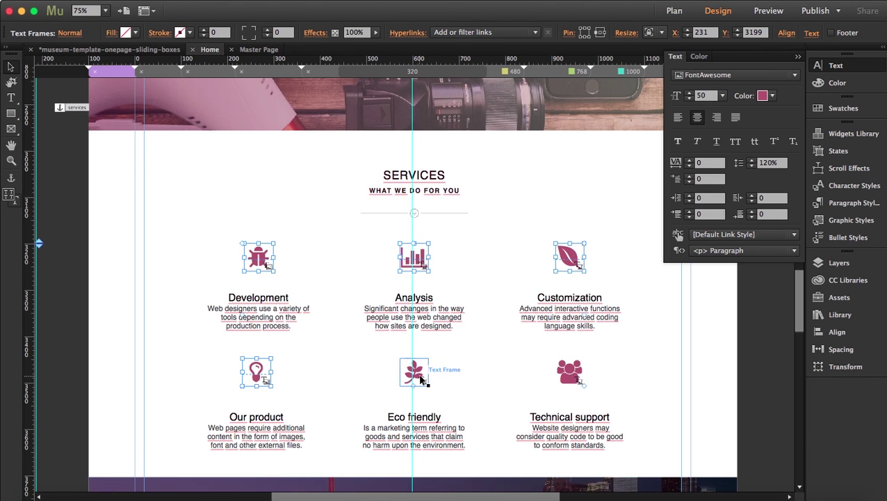
pyautogui.keyDown('shift'); pyautogui.click(570, 374); pyautogui.keyUp('shift')
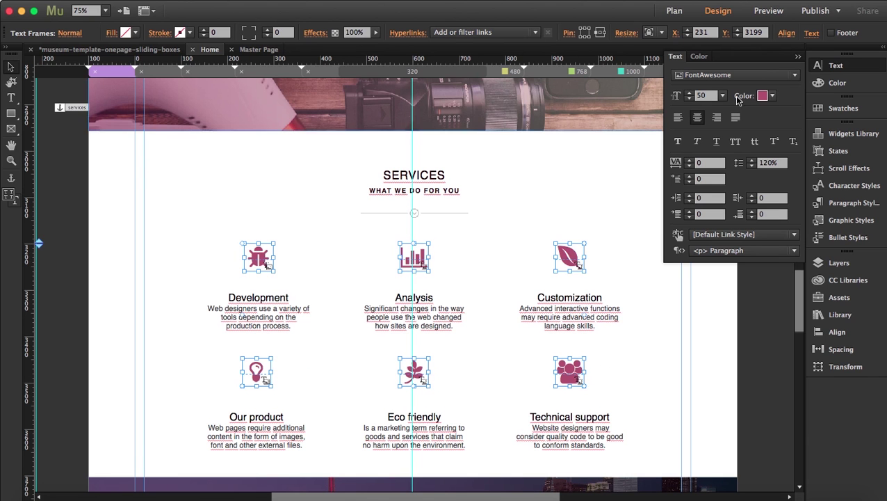
pyautogui.click(773, 97)
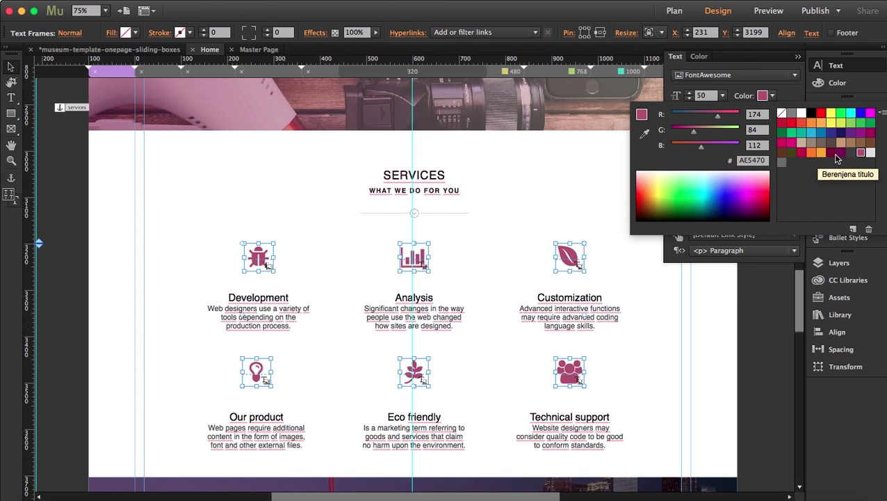
pyautogui.click(834, 155)
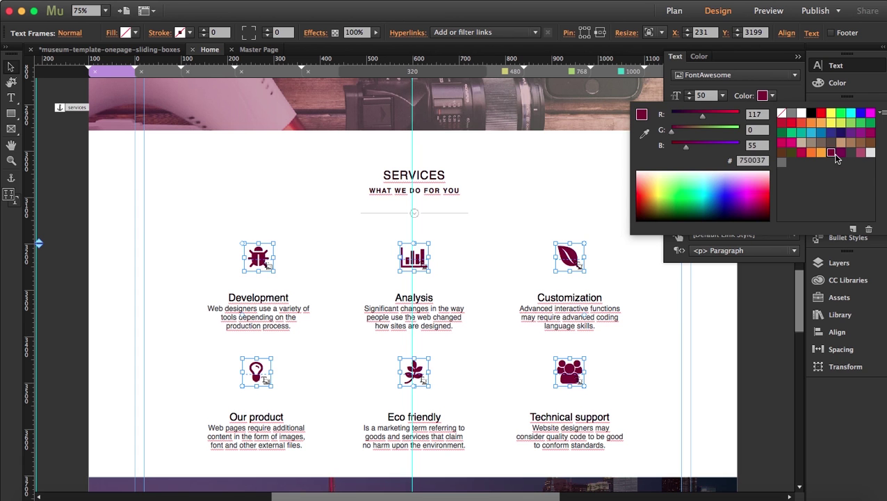
pyautogui.click(751, 344)
pyautogui.click(499, 182)
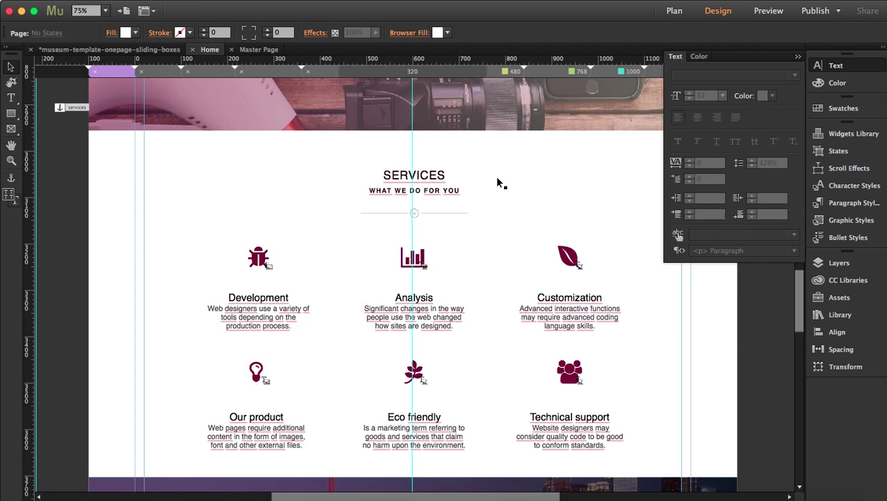
# Step: Color the SERVICES heading text dark maroon
pyautogui.click(445, 174)
pyautogui.doubleClick(431, 174)
pyautogui.doubleClick(445, 174)
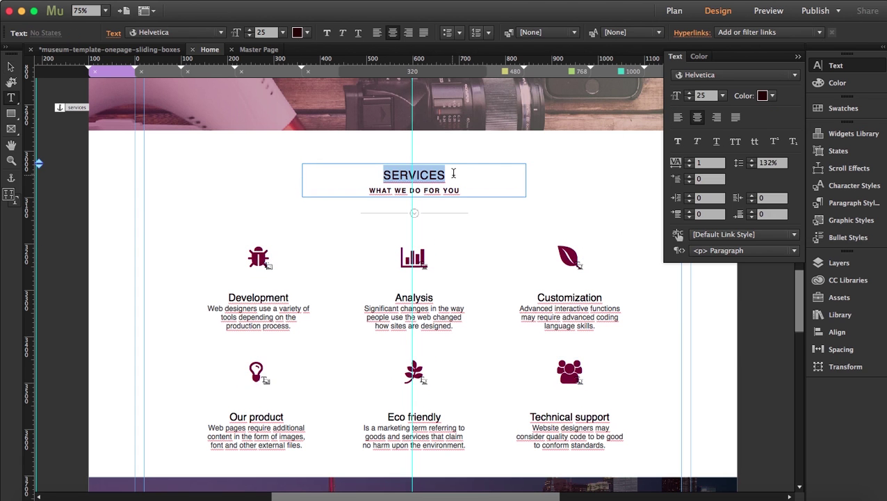
pyautogui.click(772, 95)
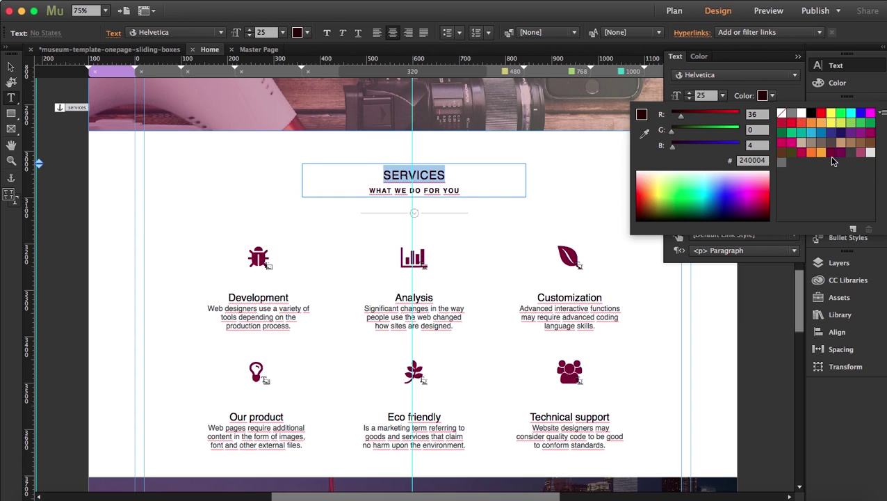
pyautogui.click(831, 153)
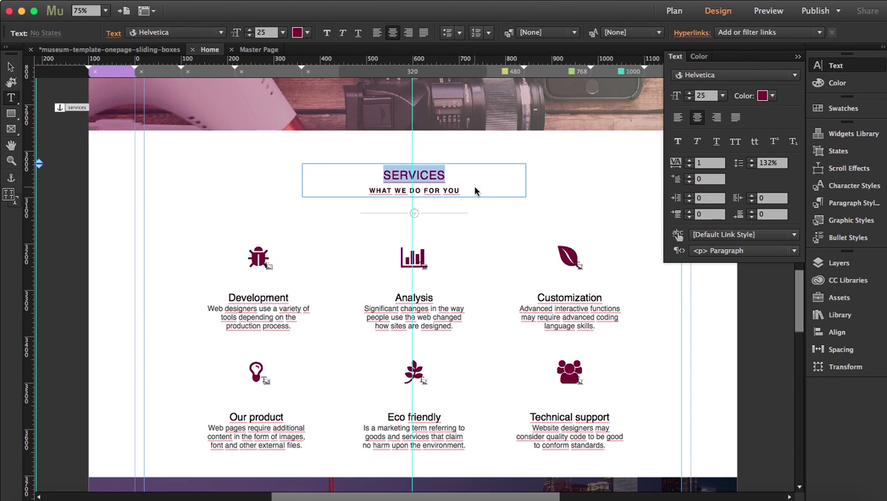
# Step: Color the WHAT WE DO FOR YOU subtitle dark grey 3E3E3E and return to the Selection tool
pyautogui.moveTo(465, 190); pyautogui.dragTo(370, 191)
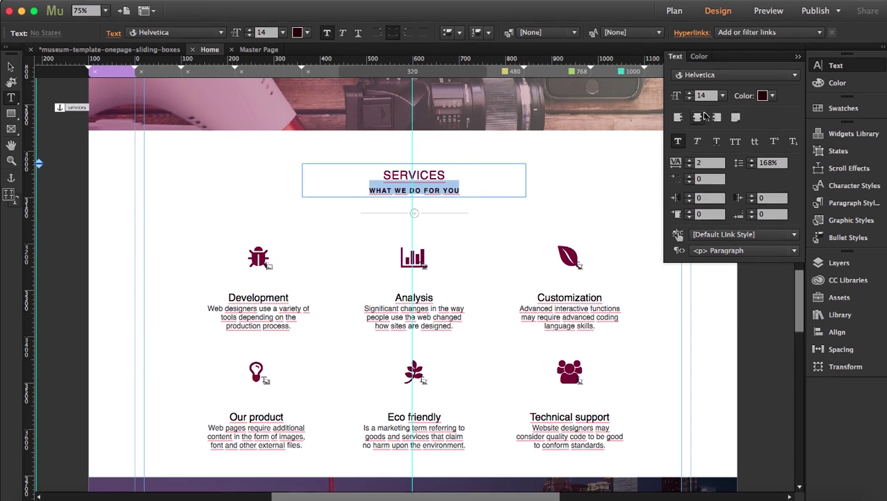
pyautogui.click(771, 95)
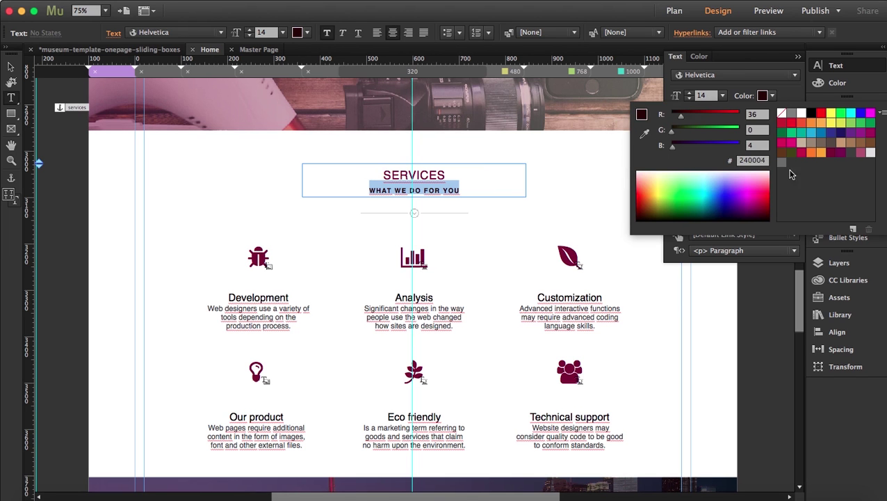
pyautogui.click(850, 154)
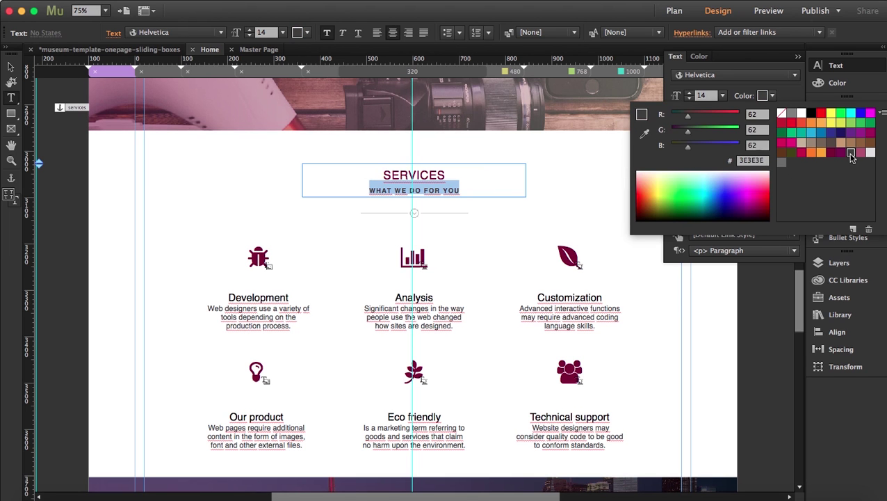
pyautogui.click(614, 158)
pyautogui.click(504, 185)
pyautogui.press('Escape')
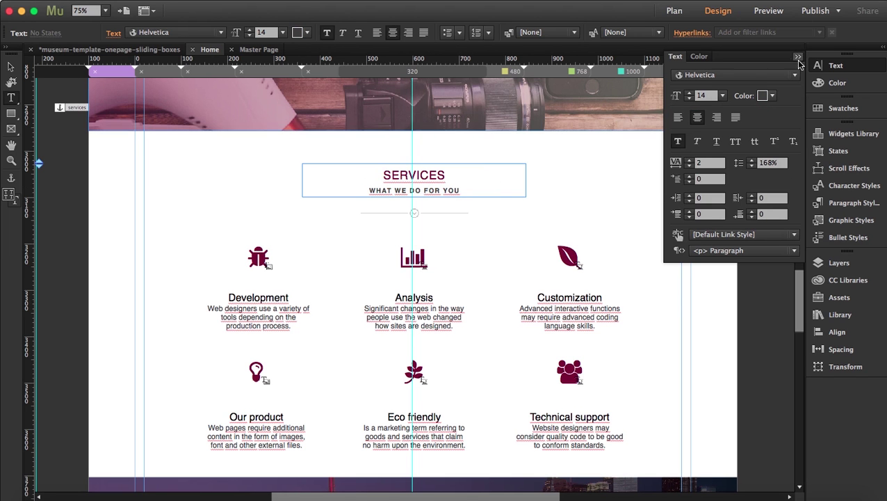
pyautogui.click(796, 59)
pyautogui.click(10, 66)
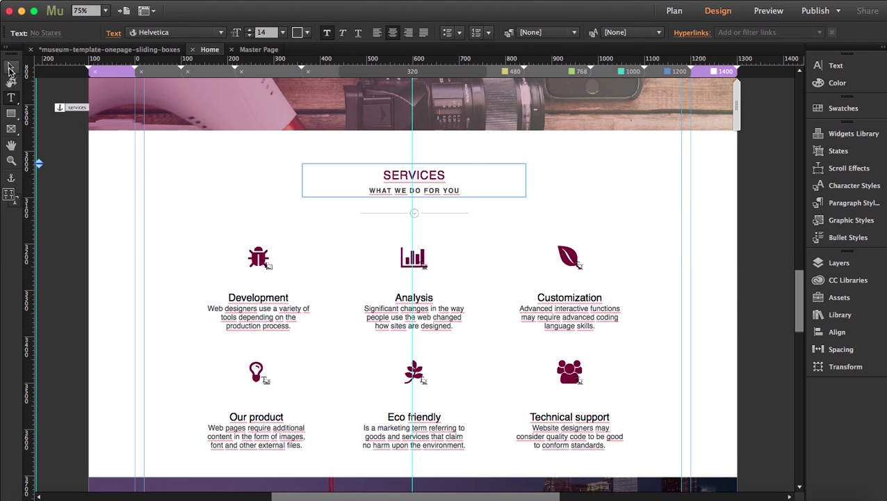
# Step: Narrow the quality-price headline frame to expose the banner's background rectangle
pyautogui.click(123, 245)
pyautogui.scroll(-1, 124, 245)
pyautogui.scroll(-10, 126, 248)
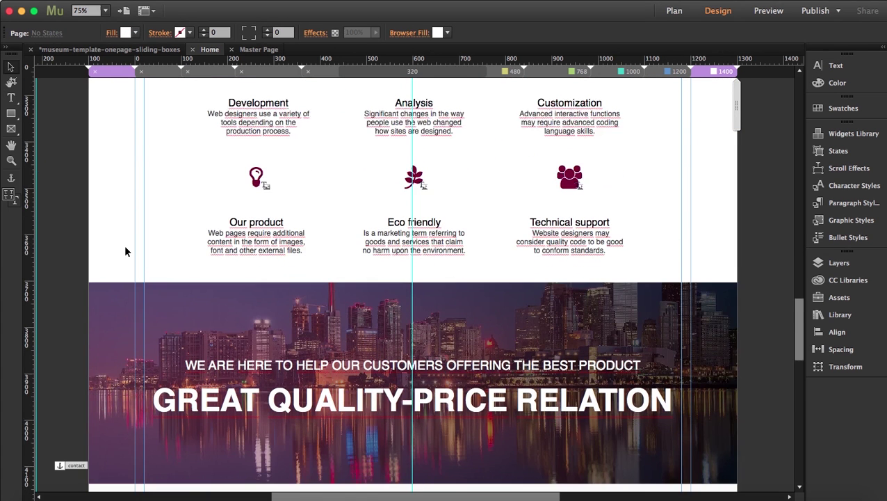
pyautogui.scroll(-4, 125, 248)
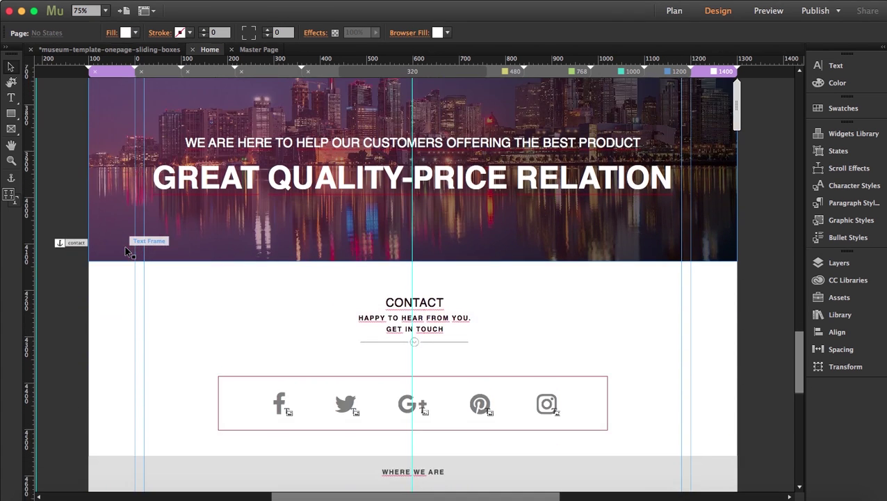
pyautogui.scroll(1, 134, 247)
pyautogui.click(99, 184)
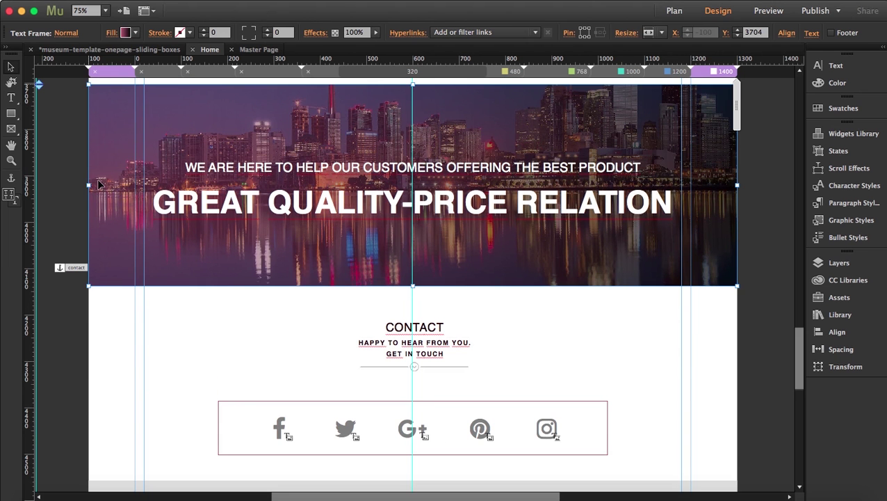
pyautogui.moveTo(91, 189); pyautogui.dragTo(224, 187)
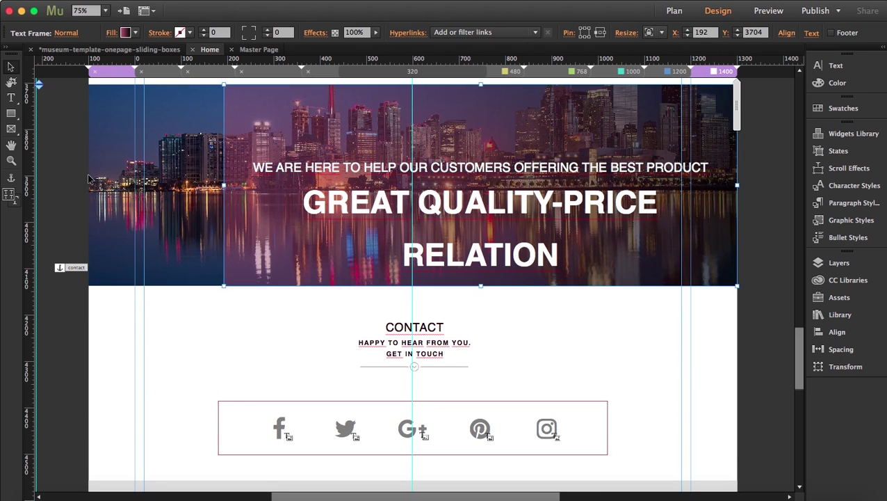
pyautogui.click(121, 178)
pyautogui.click(111, 33)
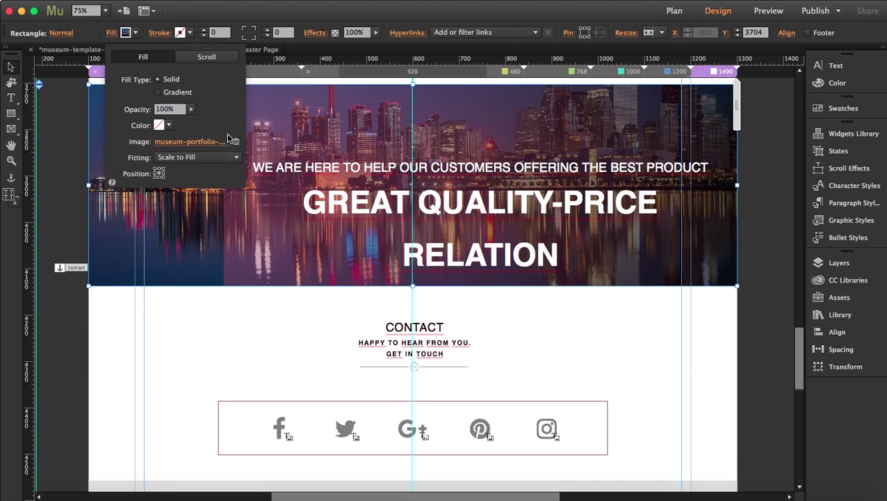
pyautogui.click(235, 141)
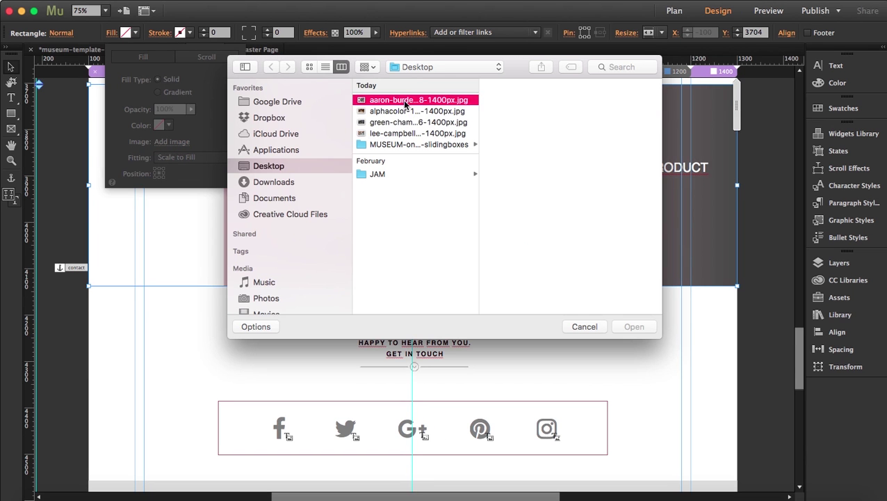
pyautogui.click(408, 101)
pyautogui.press('Down')
pyautogui.press('Down')
pyautogui.press('Down')
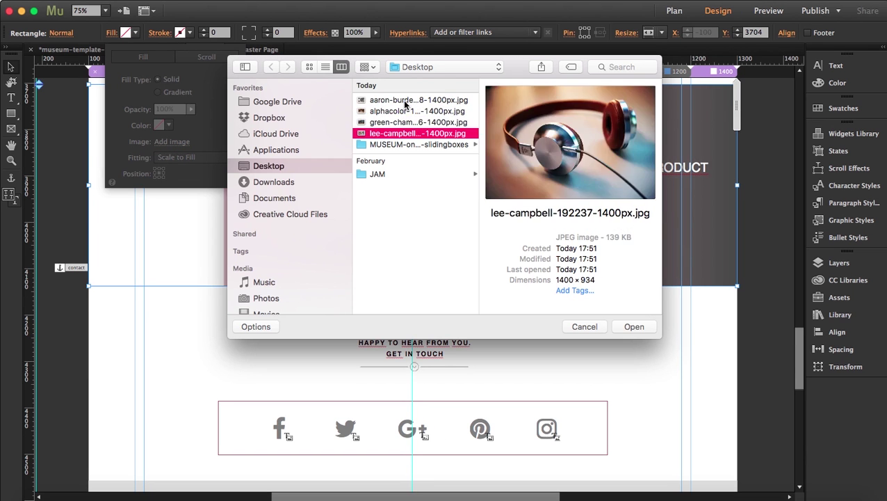
pyautogui.press('Escape')
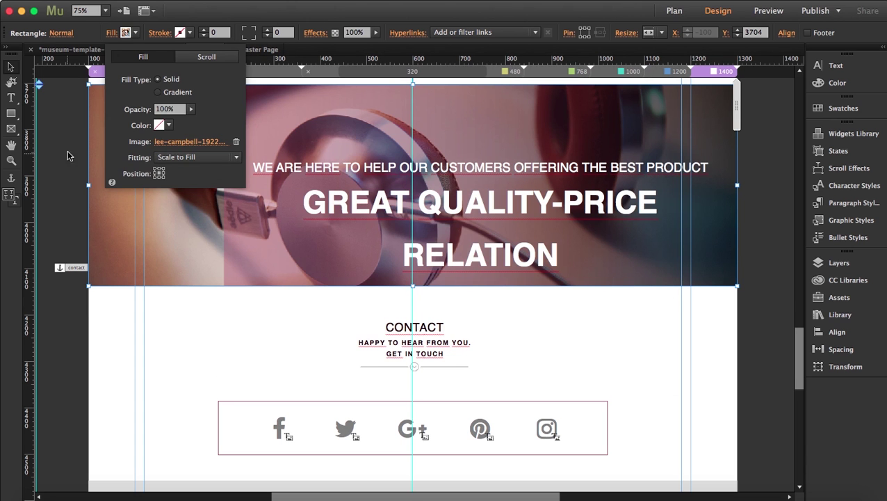
pyautogui.click(225, 184)
pyautogui.moveTo(224, 183); pyautogui.dragTo(89, 184)
# Step: Fill the headline frame with a gradient from maroon 750037 to beige C78299 at 28% end opacity
pyautogui.click(126, 33)
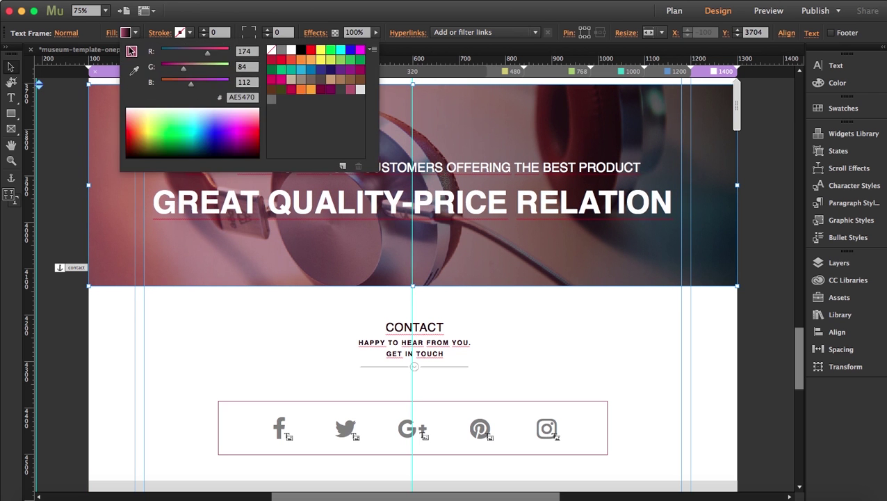
pyautogui.click(112, 33)
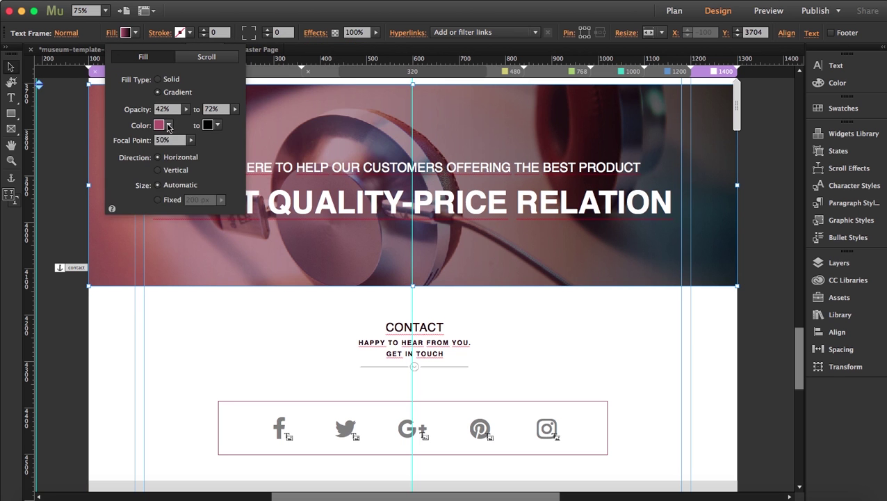
pyautogui.click(168, 125)
pyautogui.click(354, 181)
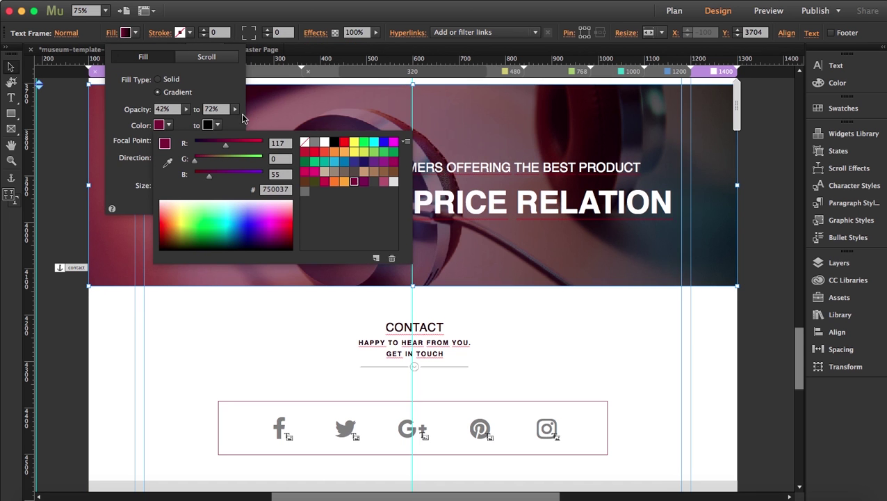
pyautogui.click(217, 126)
pyautogui.click(217, 125)
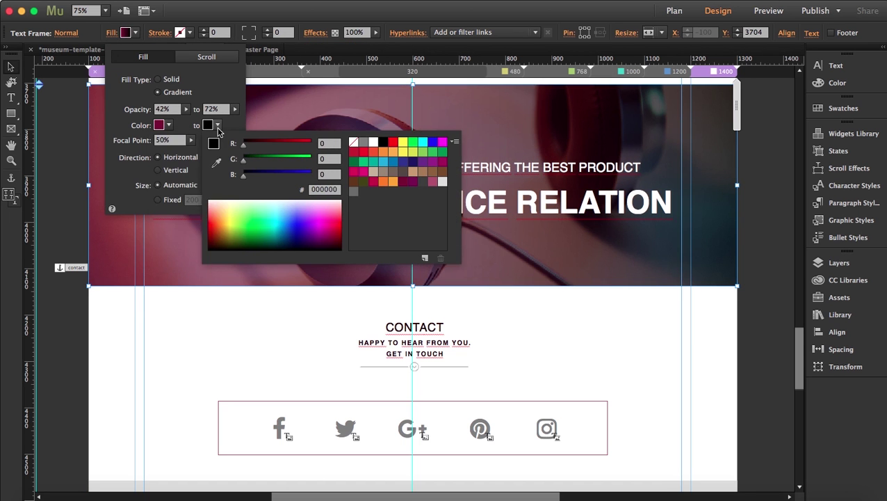
pyautogui.click(373, 171)
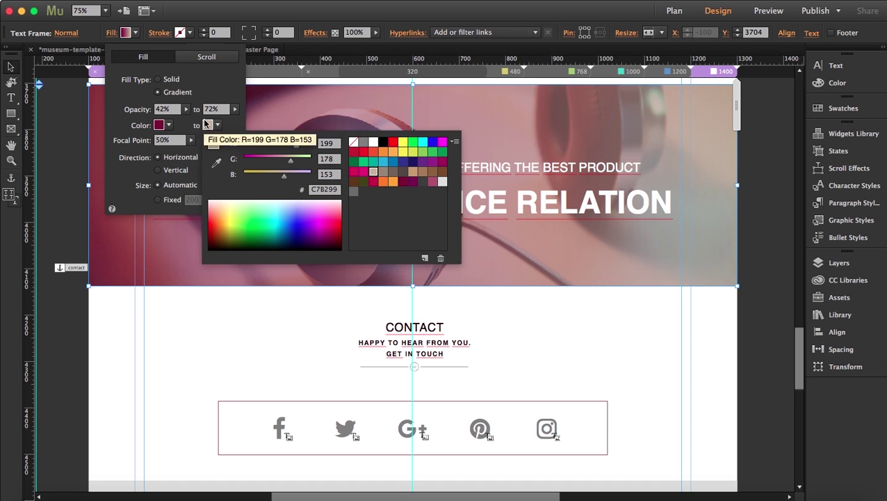
pyautogui.click(235, 111)
pyautogui.click(235, 110)
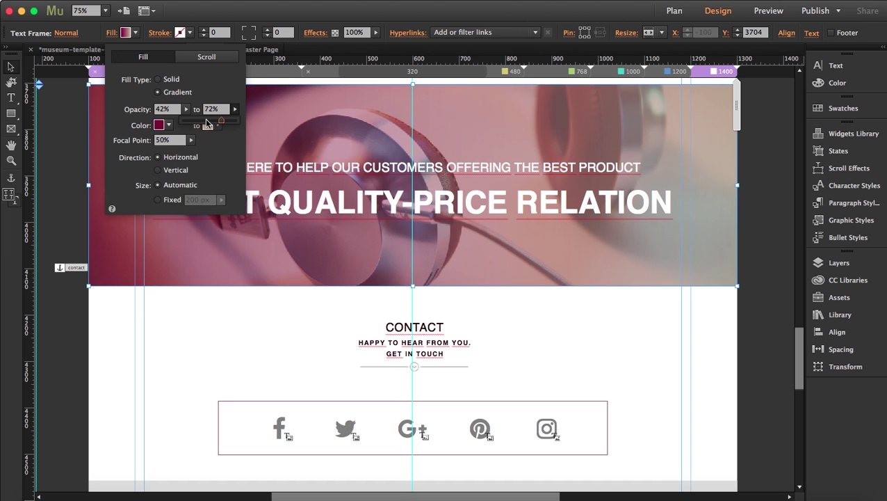
pyautogui.click(197, 121)
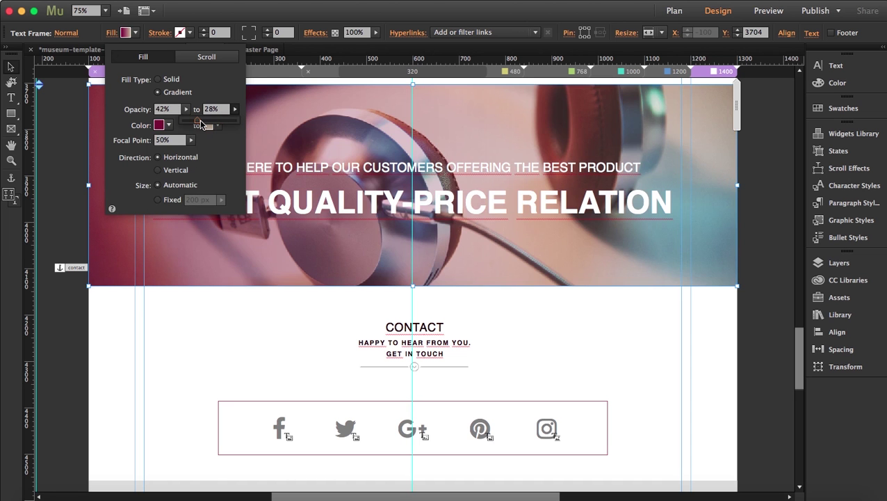
pyautogui.click(68, 130)
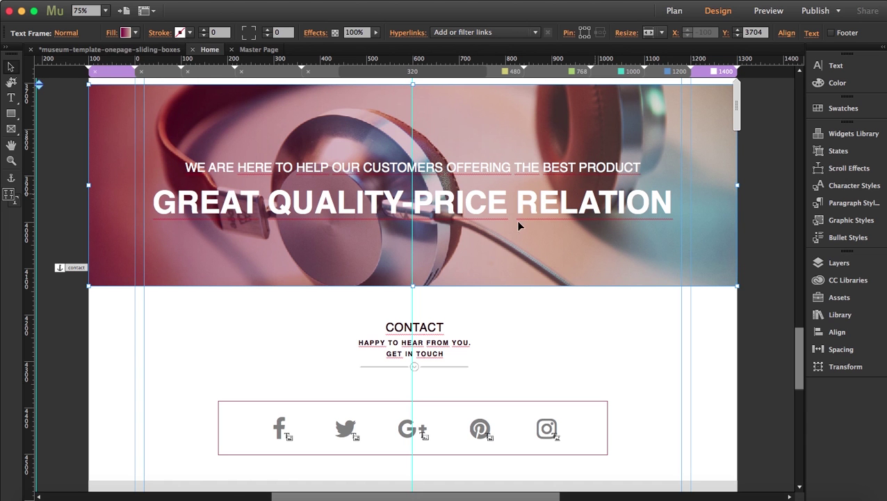
# Step: Colour the CONTACT heading text maroon 750037
pyautogui.scroll(-2, 732, 255)
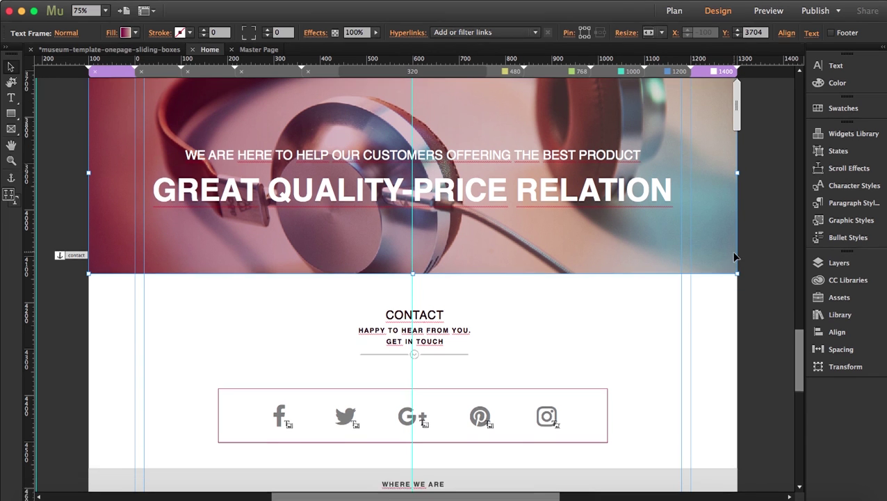
pyautogui.click(446, 293)
pyautogui.doubleClick(445, 294)
pyautogui.doubleClick(451, 291)
pyautogui.click(450, 291)
pyautogui.moveTo(450, 291); pyautogui.dragTo(375, 290)
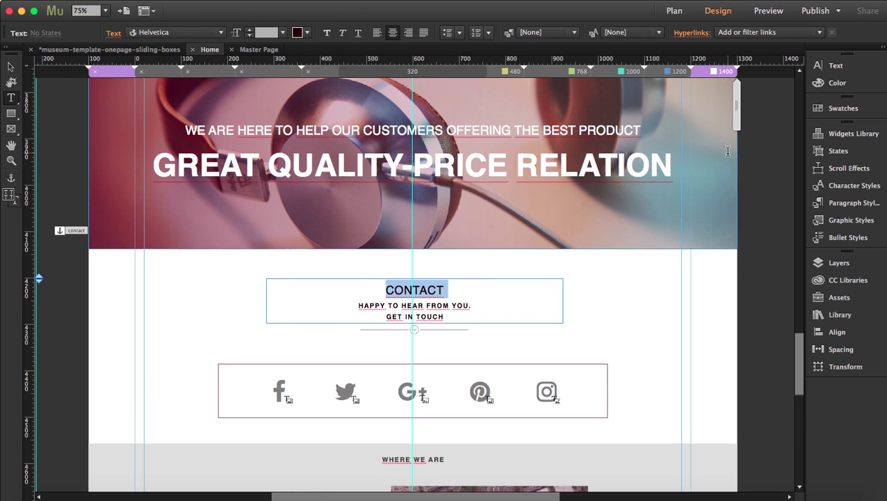
pyautogui.click(835, 66)
pyautogui.click(773, 97)
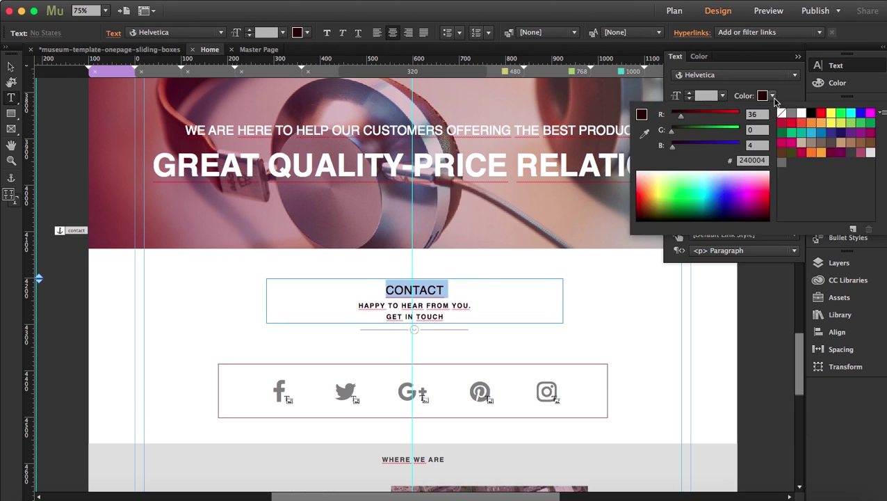
pyautogui.click(831, 152)
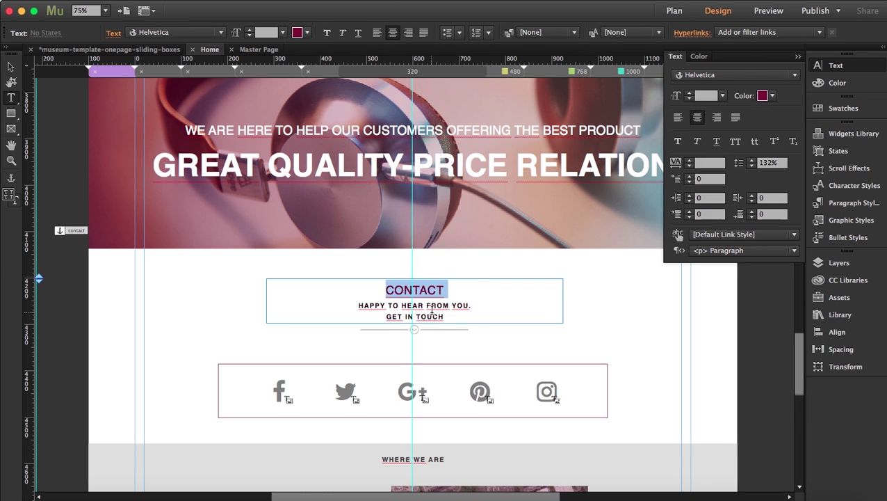
# Step: Colour the HAPPY TO HEAR FROM YOU. GET IN TOUCH subtitle with the GRIS letras swatch
pyautogui.moveTo(448, 317); pyautogui.dragTo(361, 306)
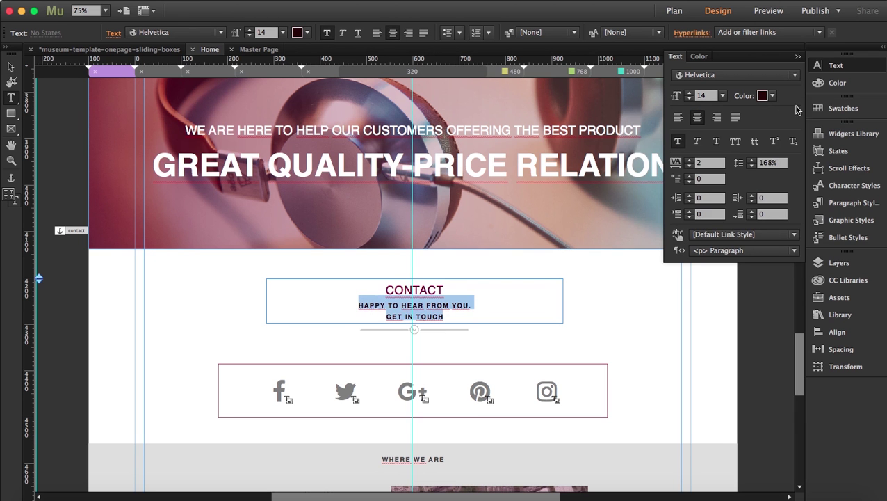
pyautogui.click(772, 96)
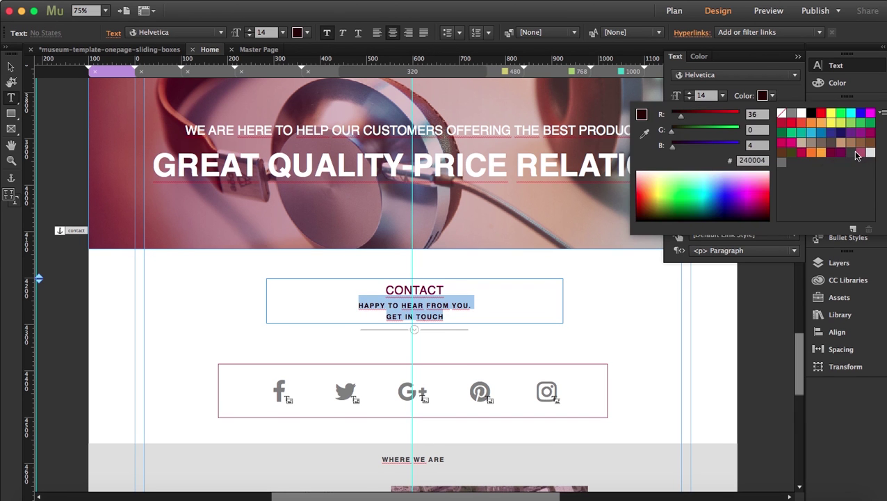
pyautogui.click(856, 154)
pyautogui.scroll(5, 720, 359)
# Step: Colour the WHAT WE DO heading text maroon 750037
pyautogui.click(797, 57)
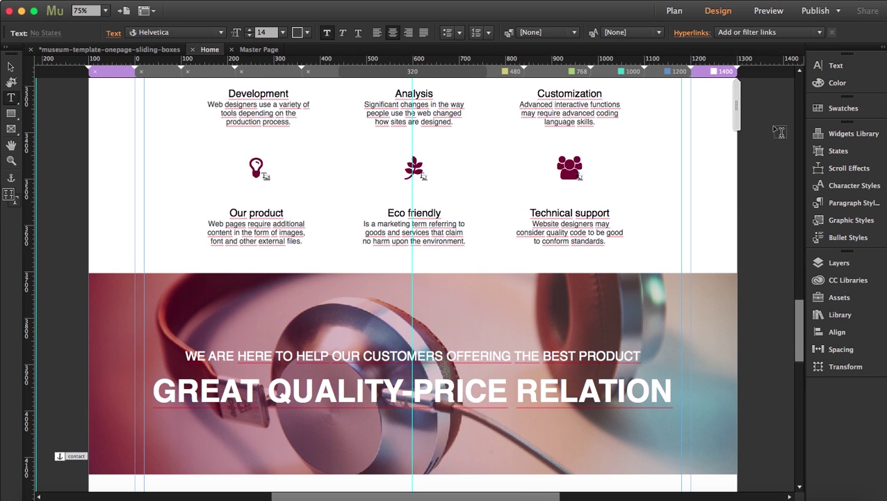
pyautogui.scroll(10, 764, 223)
pyautogui.scroll(6, 759, 221)
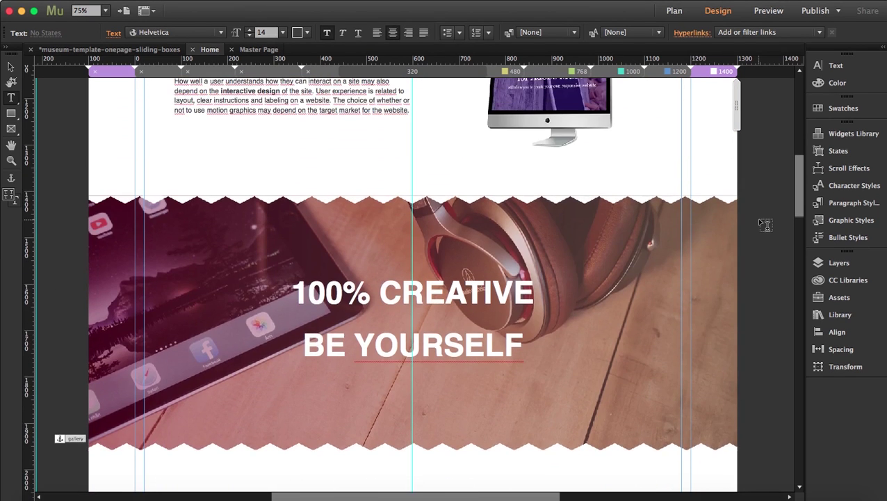
pyautogui.scroll(5, 765, 225)
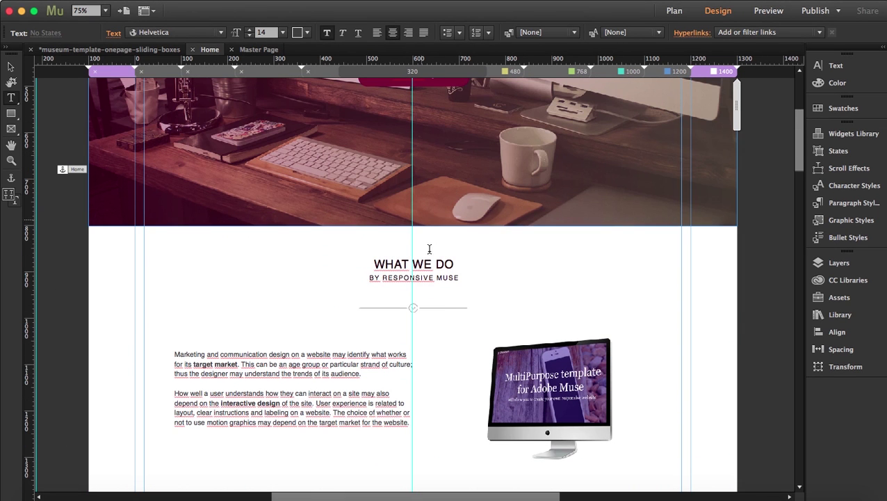
pyautogui.click(430, 263)
pyautogui.moveTo(455, 264); pyautogui.dragTo(375, 264)
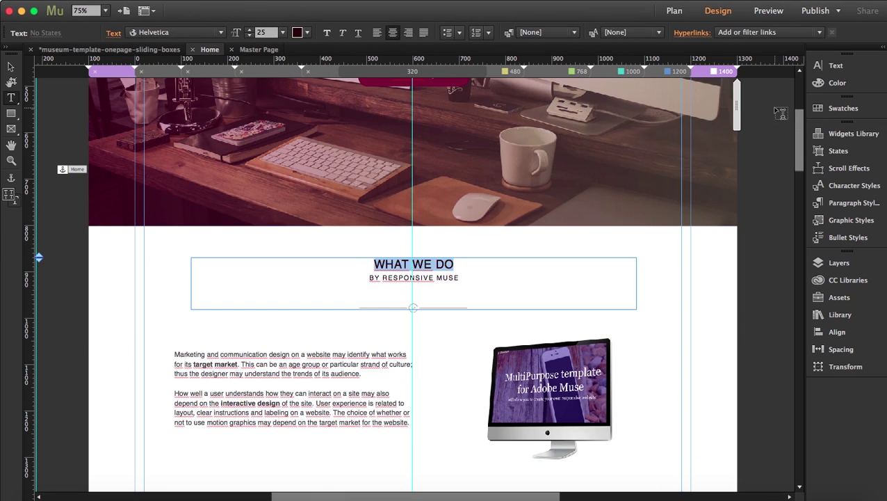
pyautogui.click(835, 65)
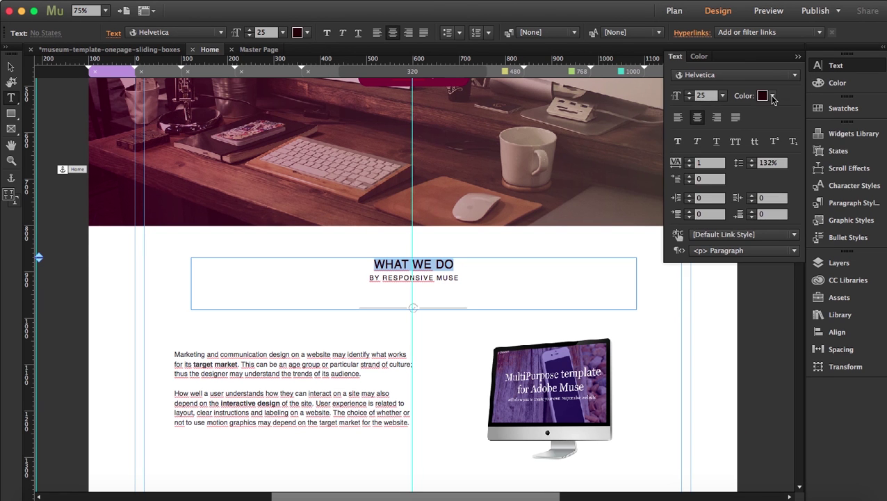
pyautogui.click(773, 97)
pyautogui.click(831, 153)
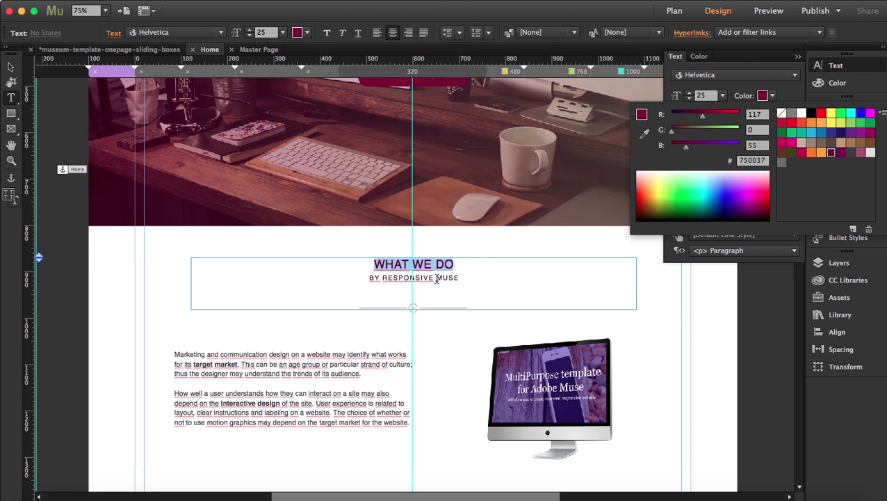
pyautogui.click(384, 249)
# Step: Colour the BY RESPONSIVE MUSE subtitle dark grey 3E3E3E
pyautogui.moveTo(464, 277); pyautogui.dragTo(358, 278)
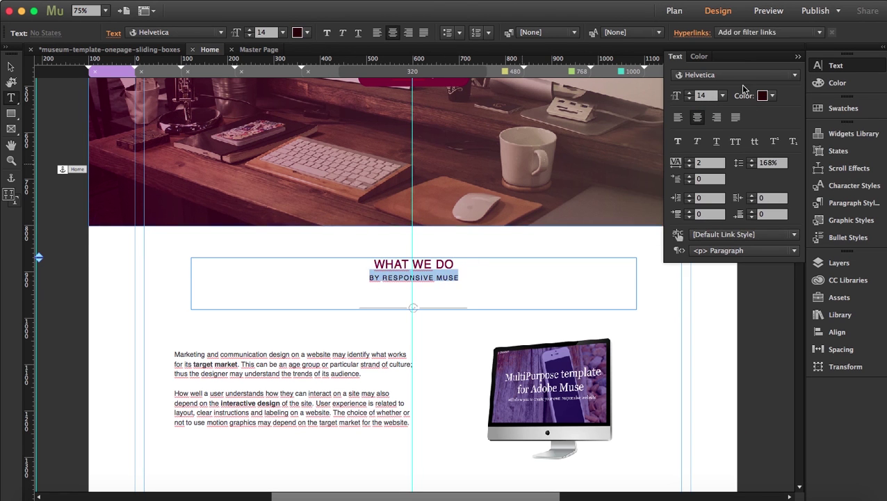
pyautogui.click(774, 96)
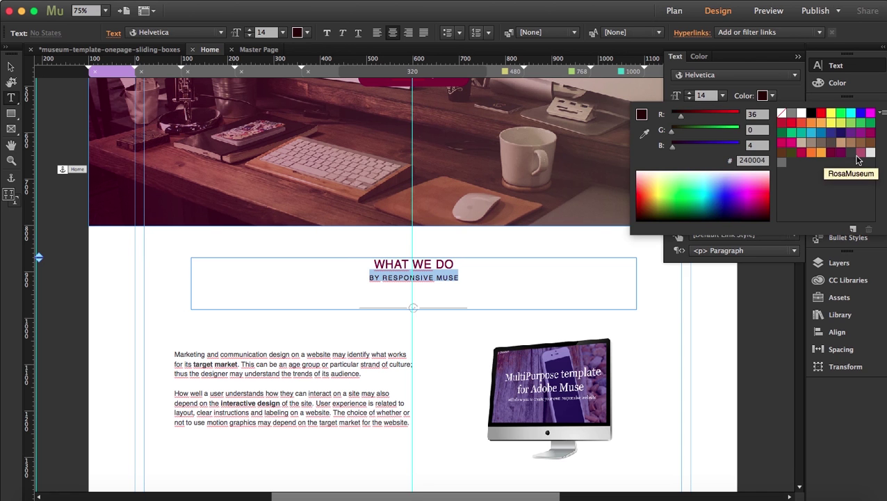
pyautogui.click(851, 154)
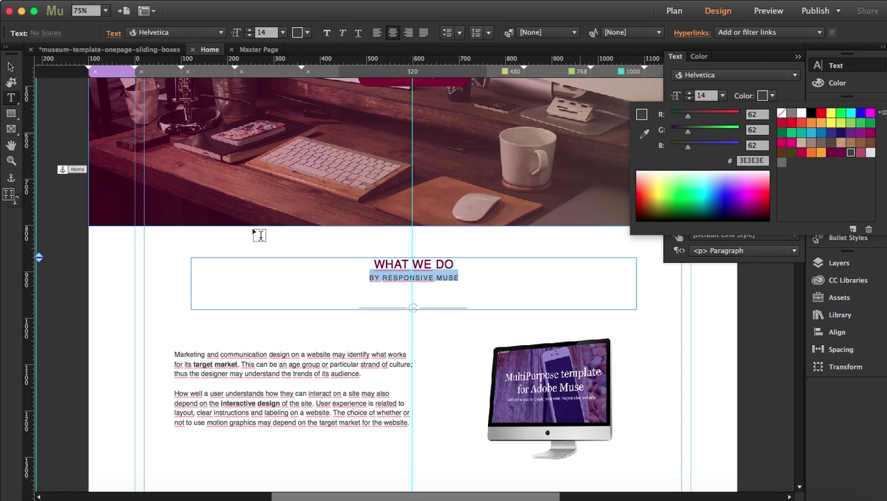
pyautogui.click(12, 67)
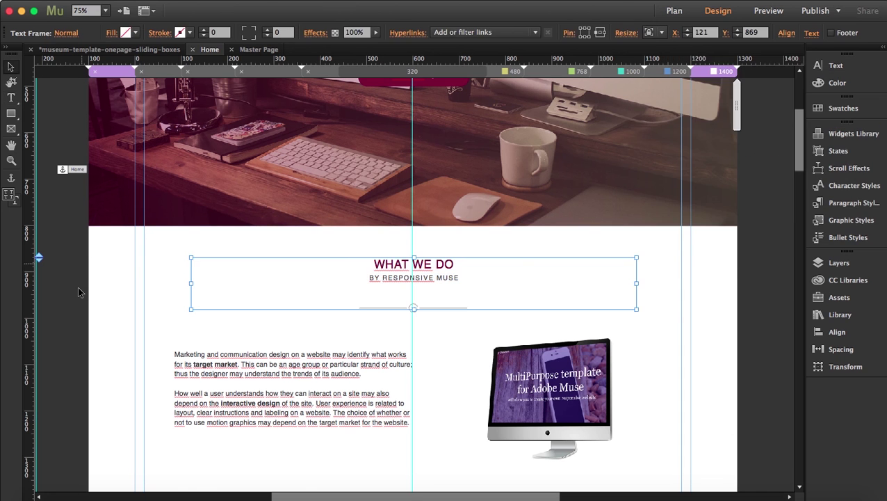
pyautogui.scroll(-3, 78, 286)
pyautogui.scroll(-9, 79, 291)
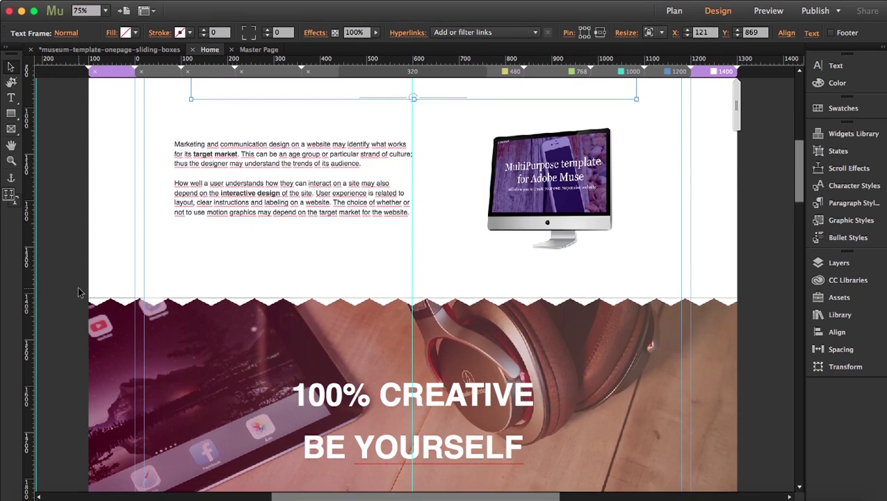
pyautogui.scroll(-14, 79, 327)
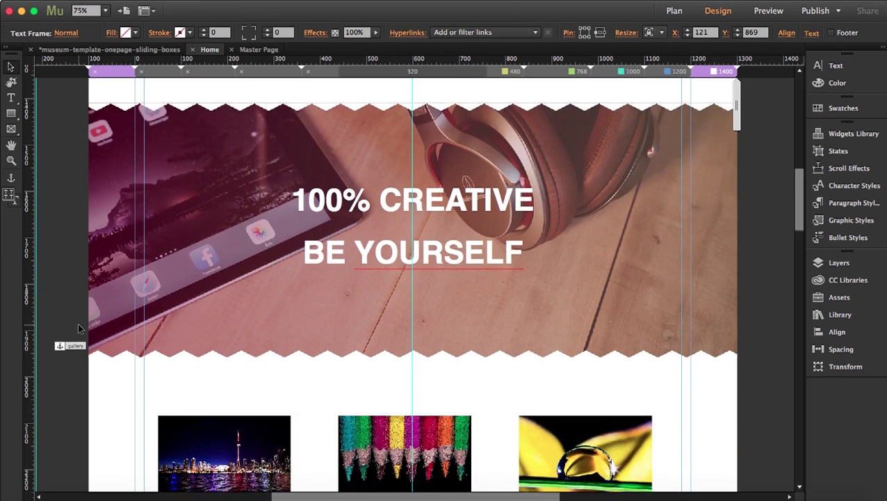
pyautogui.scroll(-10, 79, 327)
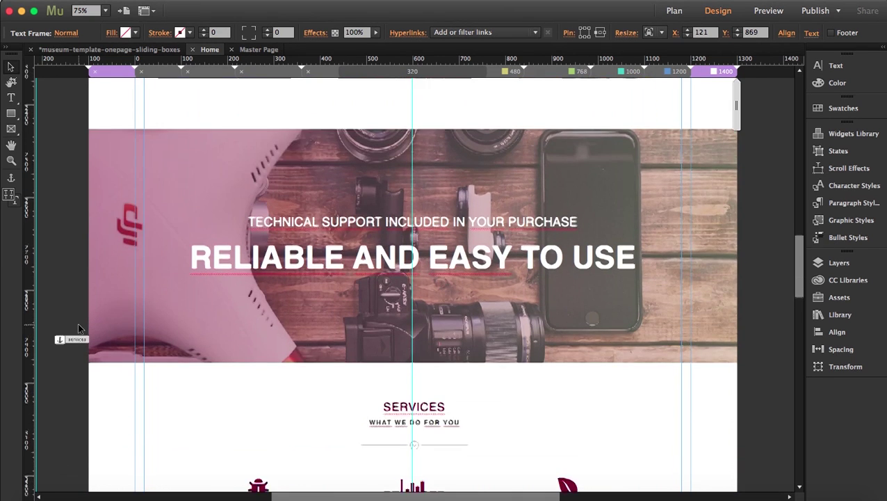
pyautogui.scroll(-14, 79, 328)
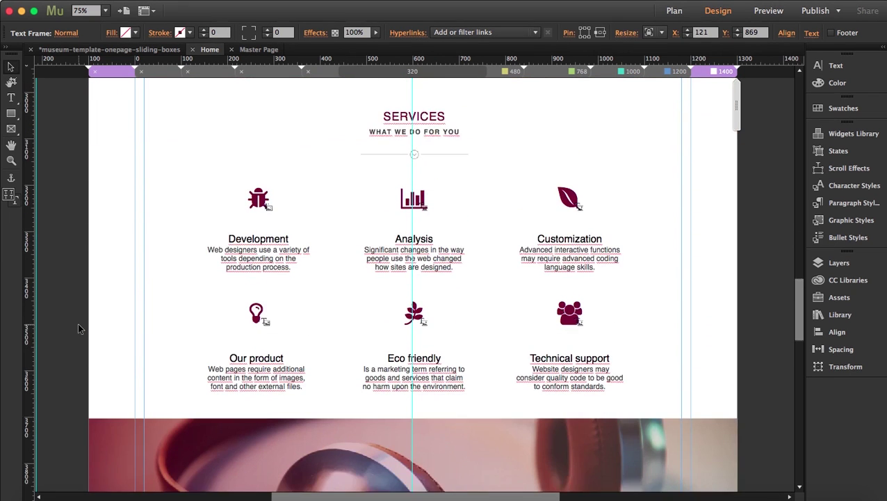
pyautogui.scroll(-14, 79, 328)
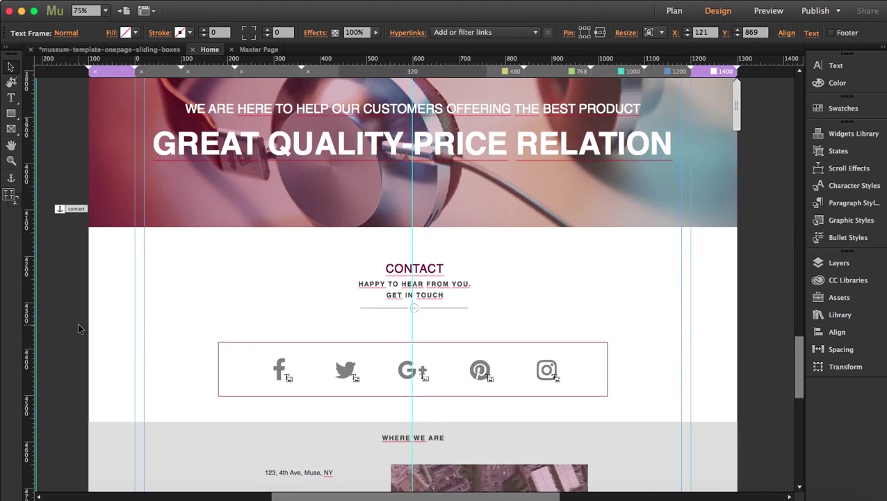
pyautogui.scroll(-12, 362, 184)
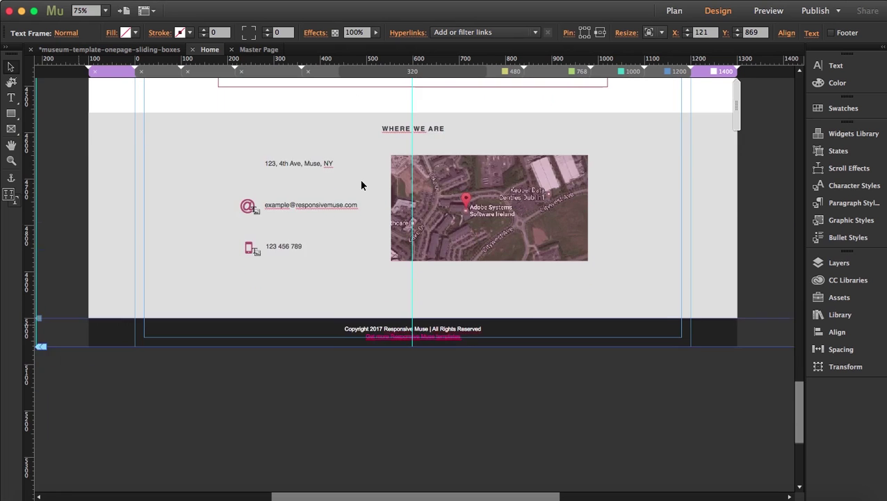
pyautogui.scroll(15, 361, 185)
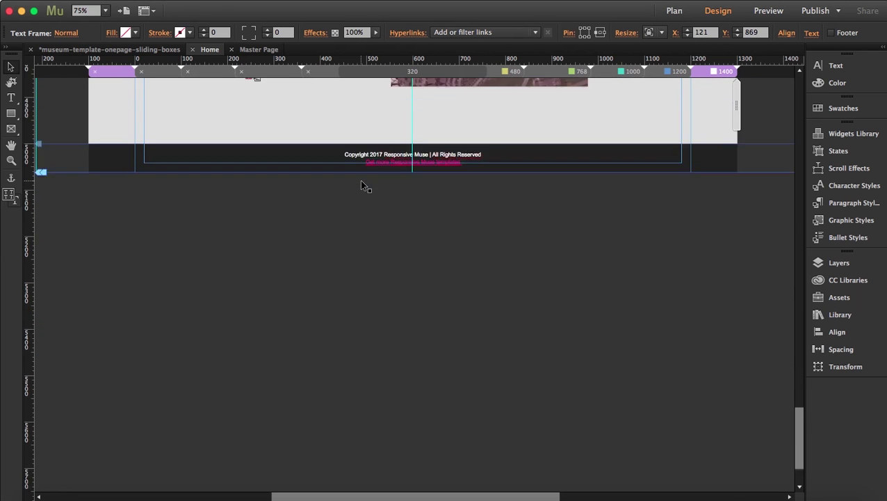
pyautogui.scroll(9, 361, 185)
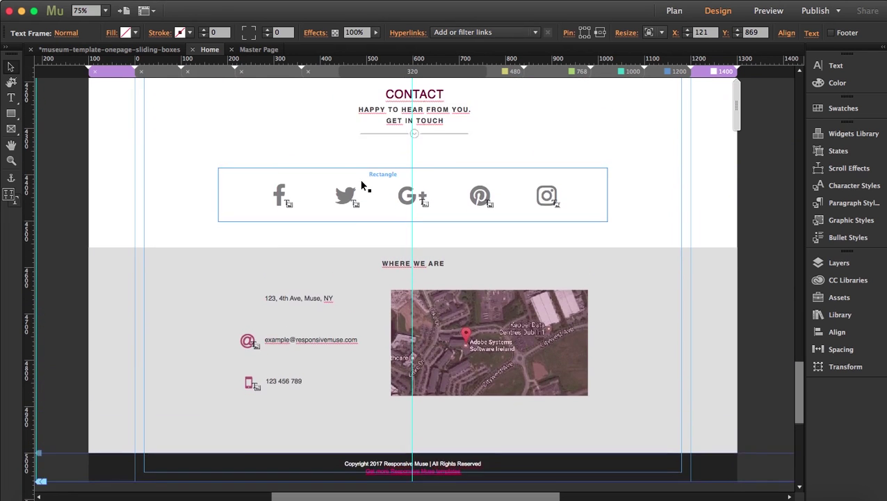
pyautogui.scroll(4, 283, 342)
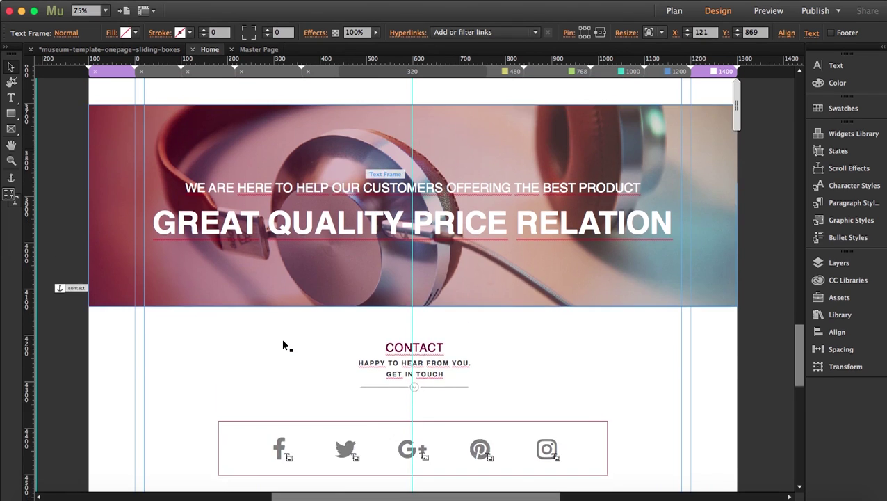
pyautogui.scroll(-2, 283, 342)
pyautogui.scroll(-2, 282, 345)
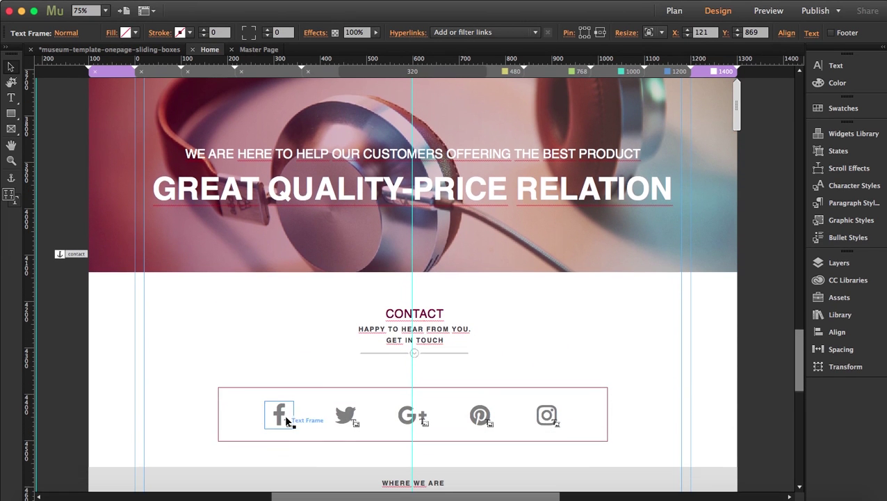
# Step: Colour the Facebook, Twitter, Google+, Pinterest and Instagram icons maroon
pyautogui.click(285, 422)
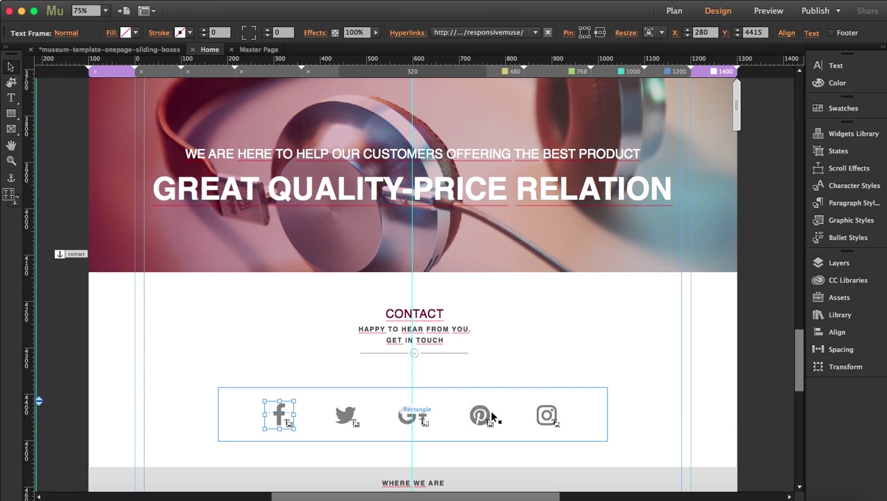
pyautogui.keyDown('shift'); pyautogui.click(354, 417); pyautogui.keyUp('shift')
pyautogui.keyDown('shift'); pyautogui.click(421, 420); pyautogui.keyUp('shift')
pyautogui.keyDown('shift'); pyautogui.click(482, 417); pyautogui.keyUp('shift')
pyautogui.keyDown('shift'); pyautogui.click(548, 417); pyautogui.keyUp('shift')
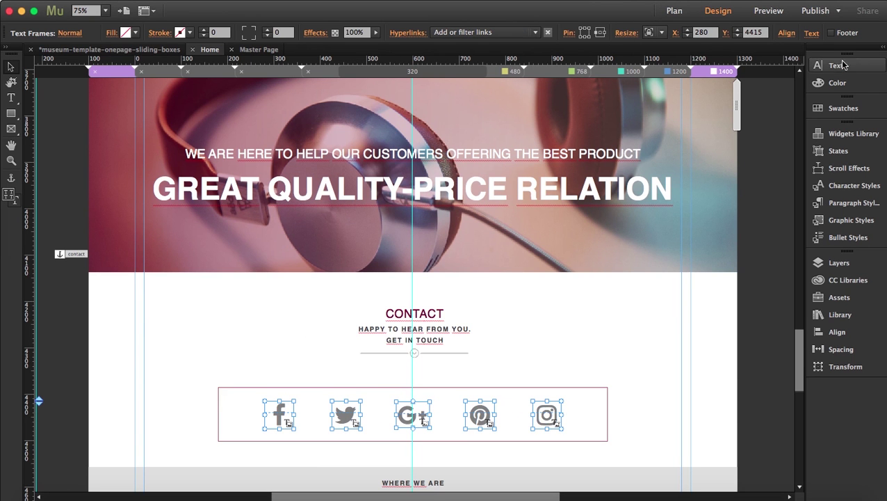
pyautogui.click(840, 65)
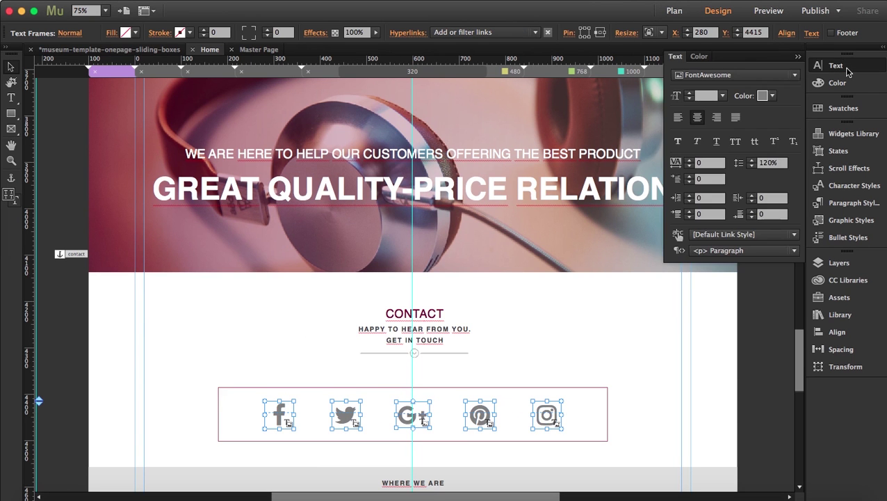
pyautogui.click(769, 96)
pyautogui.click(831, 154)
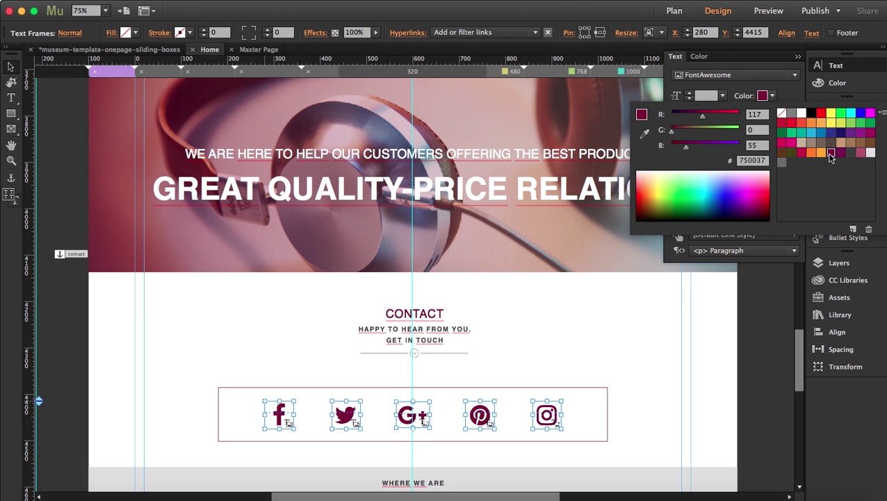
# Step: Make the five social icons turn pink AE5470 in their Active state
pyautogui.click(61, 35)
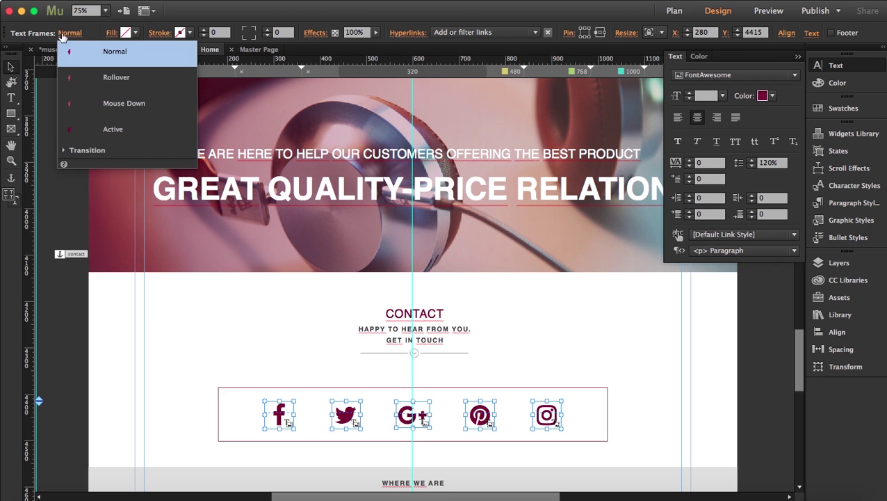
pyautogui.click(118, 131)
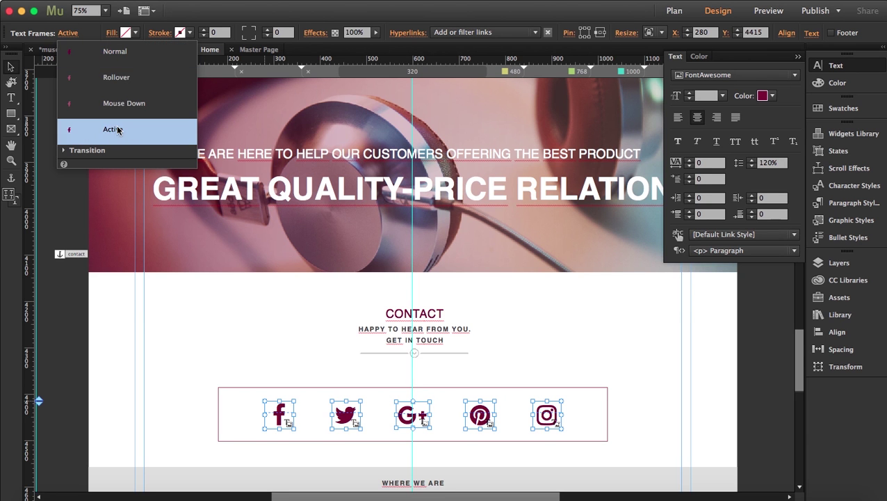
pyautogui.click(772, 97)
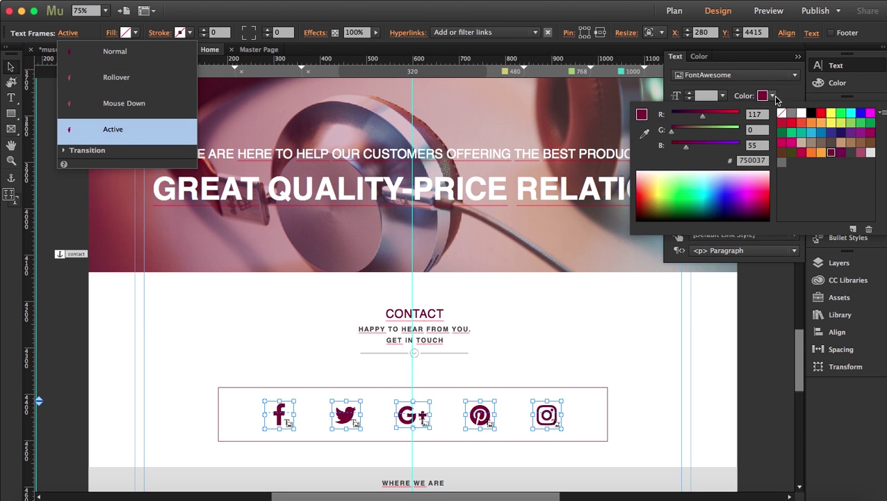
pyautogui.click(862, 152)
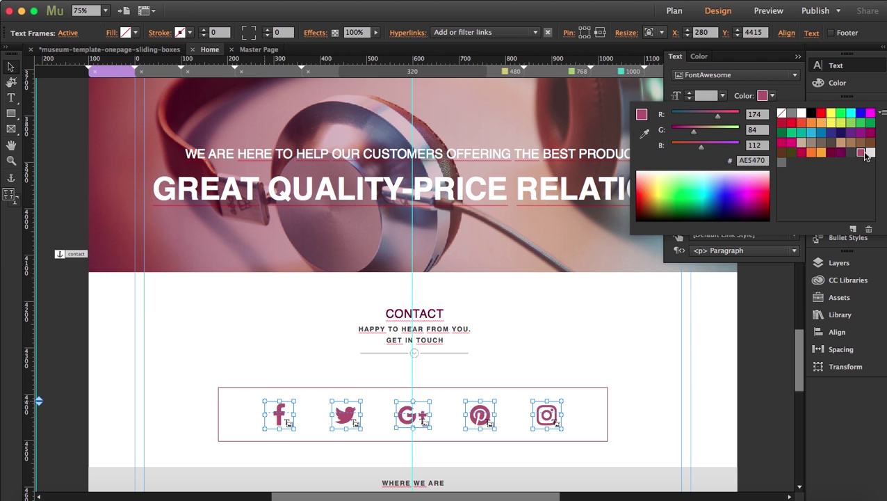
pyautogui.click(71, 34)
pyautogui.click(66, 33)
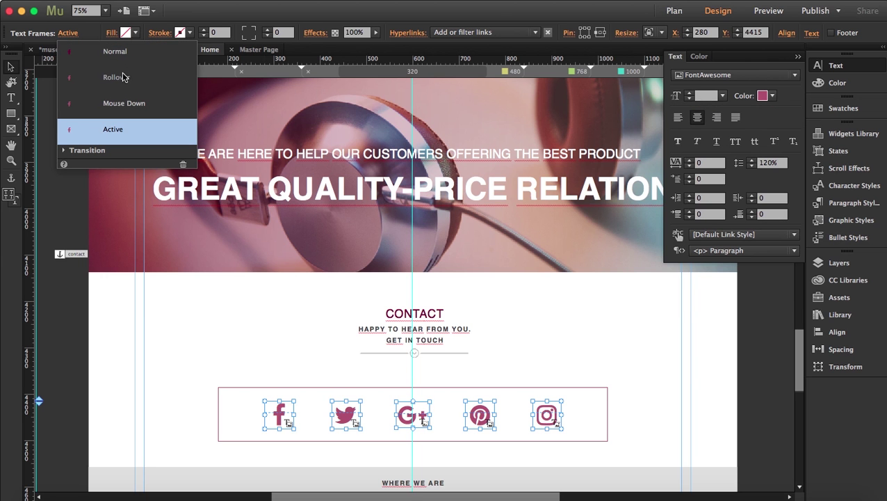
pyautogui.click(798, 58)
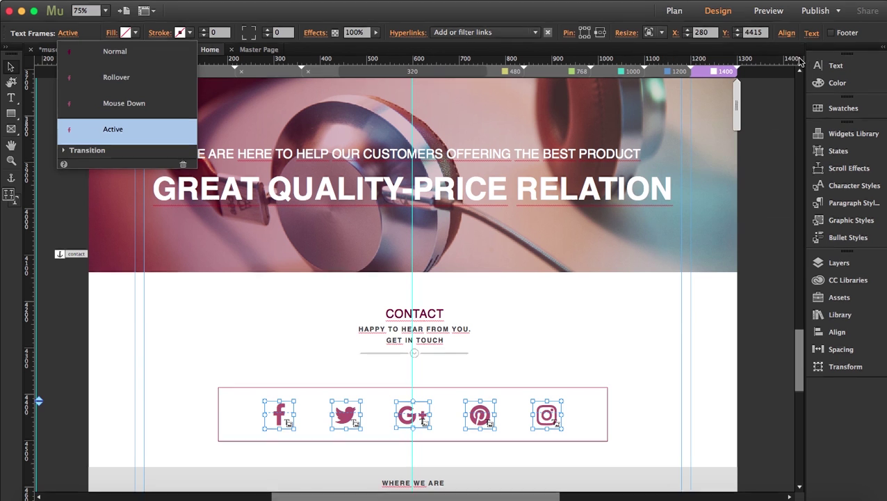
pyautogui.click(712, 346)
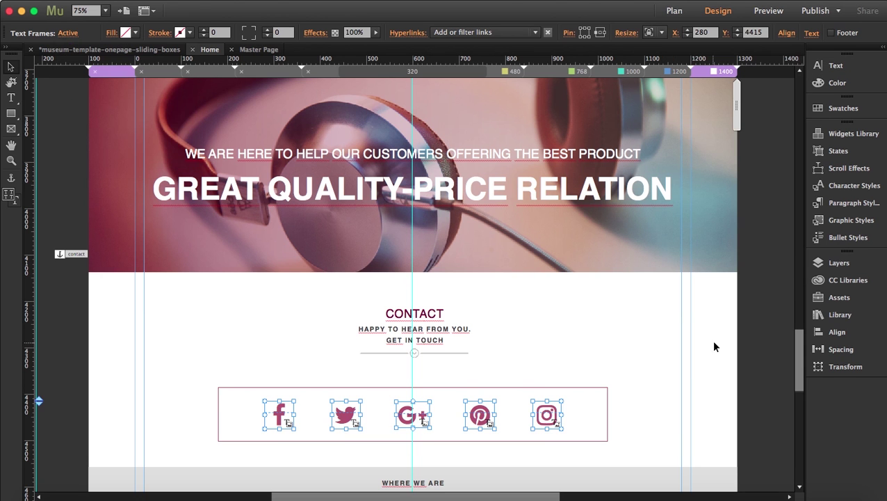
pyautogui.click(282, 410)
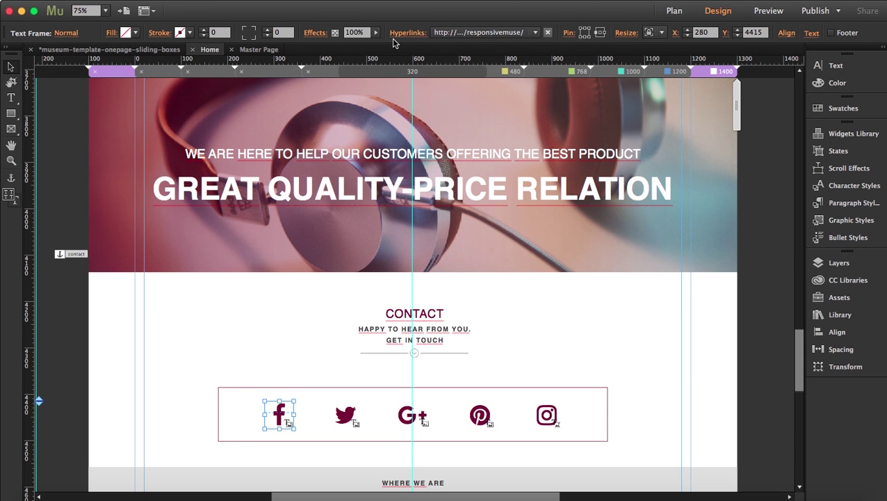
pyautogui.click(535, 33)
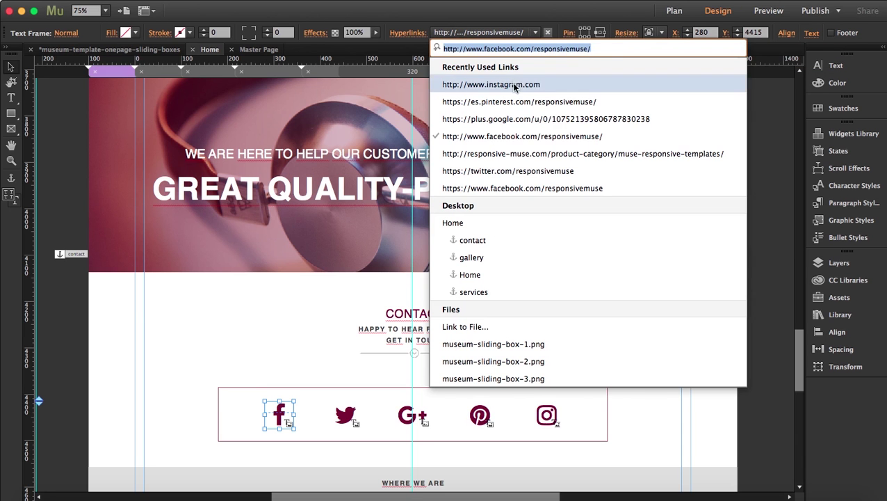
pyautogui.moveTo(532, 51); pyautogui.dragTo(642, 50)
pyautogui.press('BackSpace')
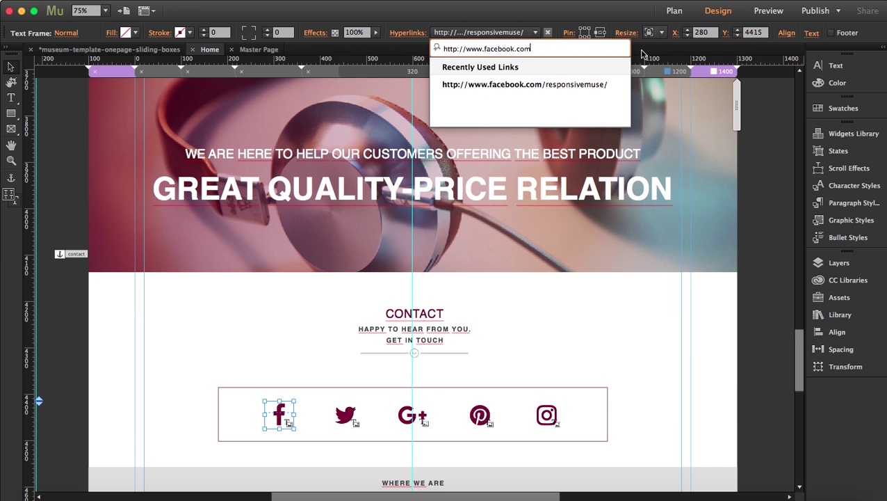
pyautogui.write('/responsive')
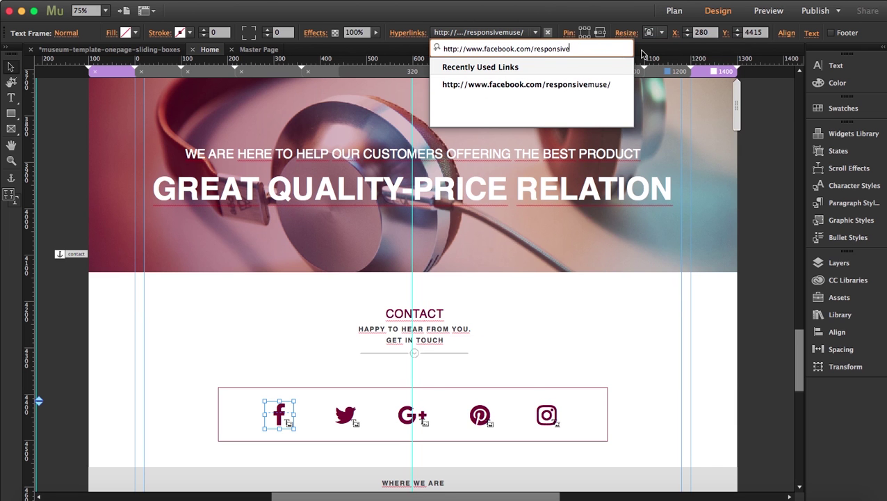
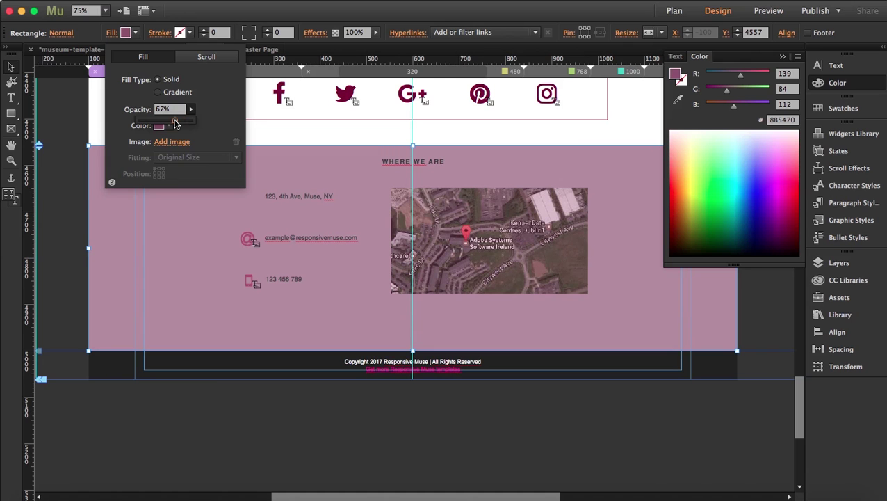
# Step: Replace the contact section's phone number with the new, longer number
pyautogui.click(784, 60)
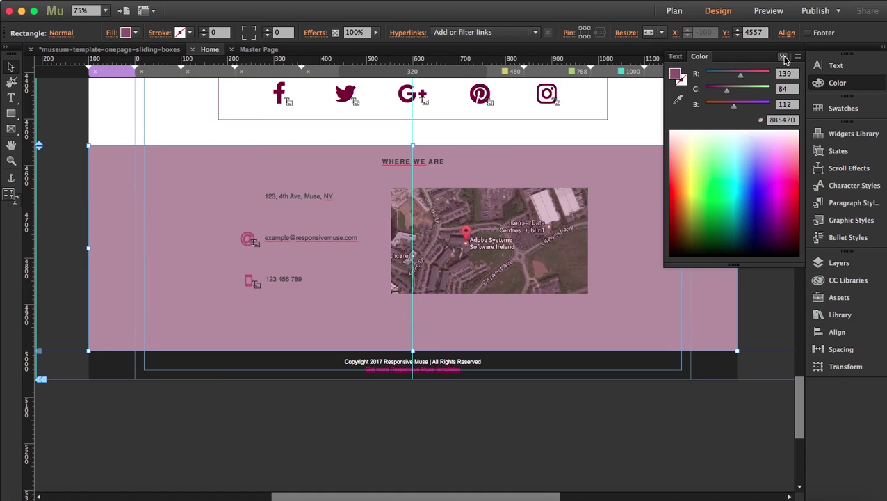
pyautogui.click(784, 60)
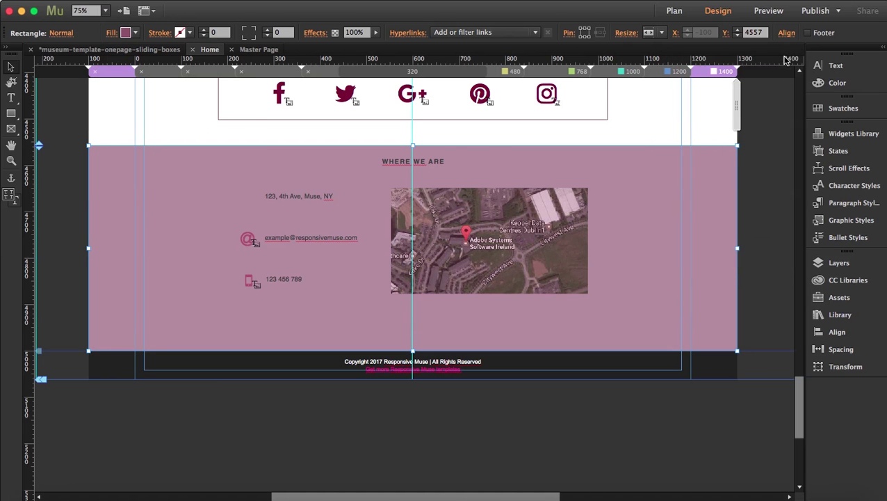
pyautogui.click(438, 167)
pyautogui.click(838, 65)
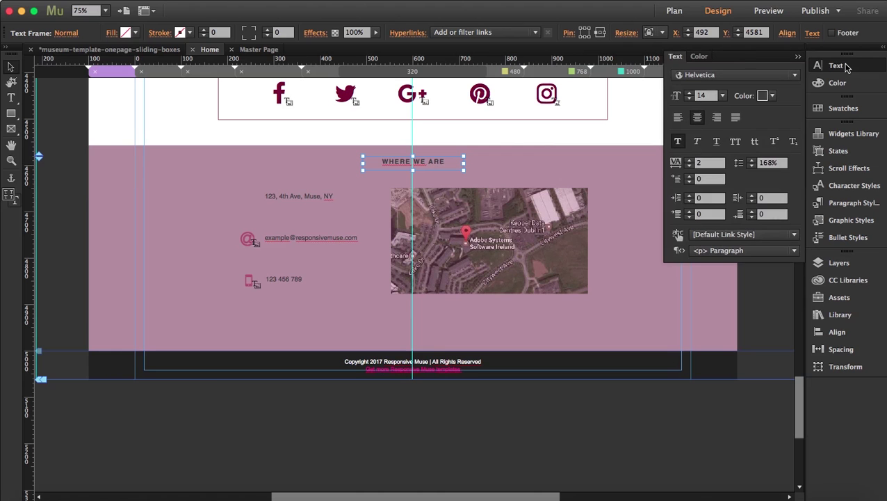
pyautogui.click(285, 278)
pyautogui.click(297, 278)
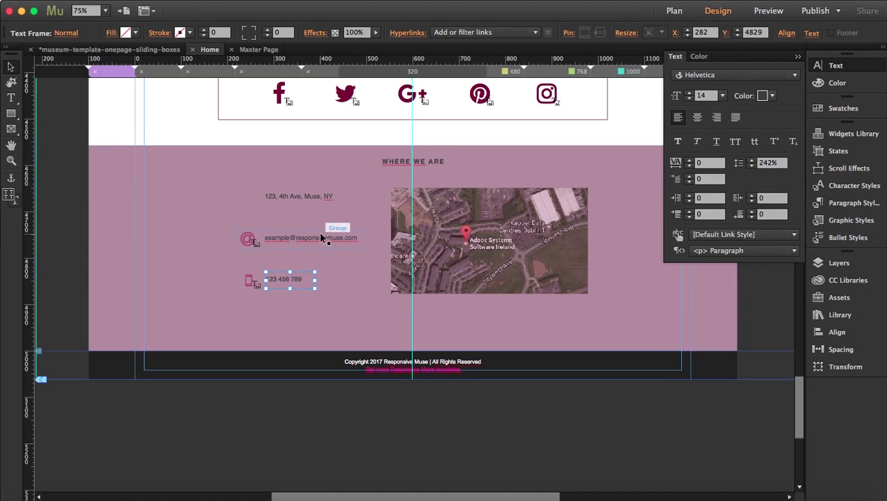
pyautogui.doubleClick(289, 278)
pyautogui.moveTo(289, 278); pyautogui.dragTo(262, 278)
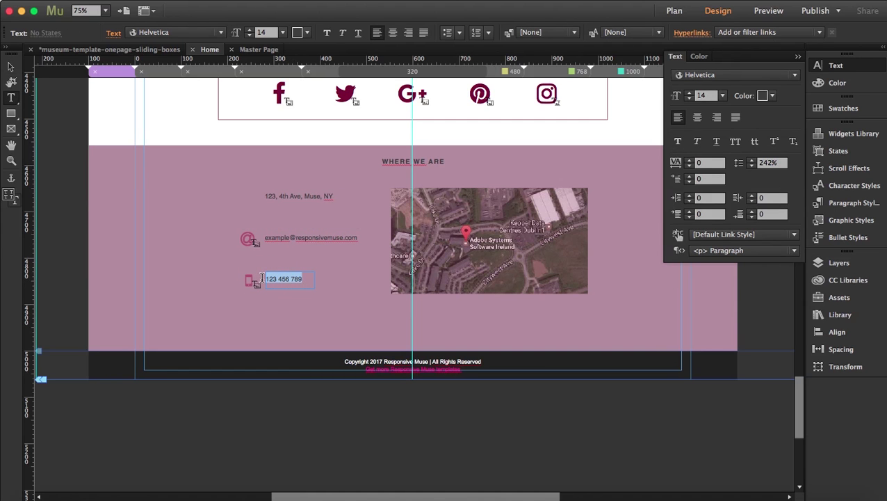
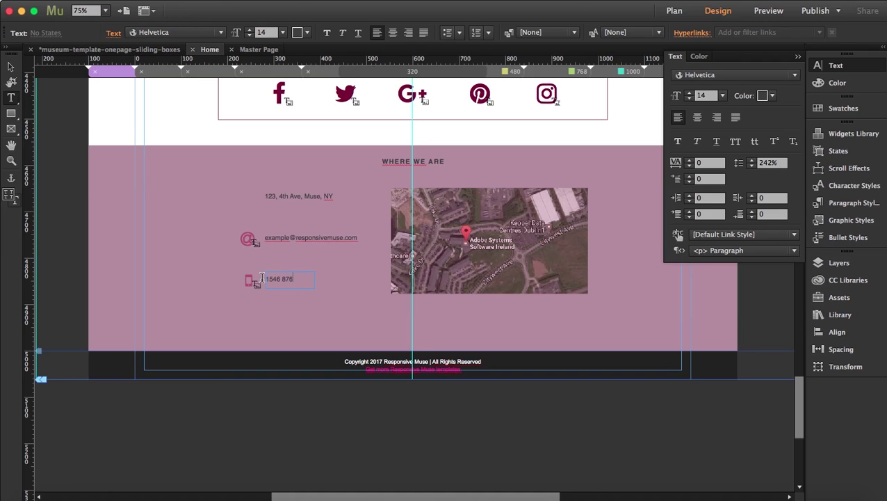
# Step: Replace the word 'example' in the sample e-mail address with a new name, then select the contact map
pyautogui.doubleClick(286, 240)
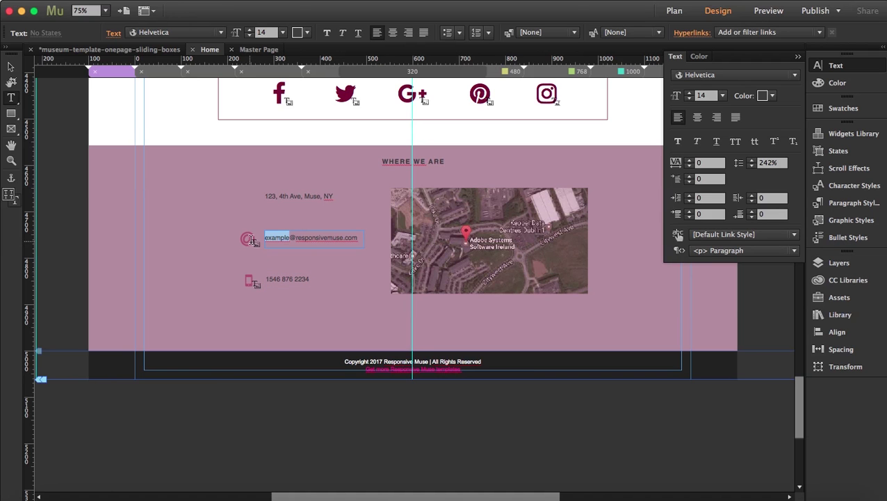
pyautogui.write('hello')
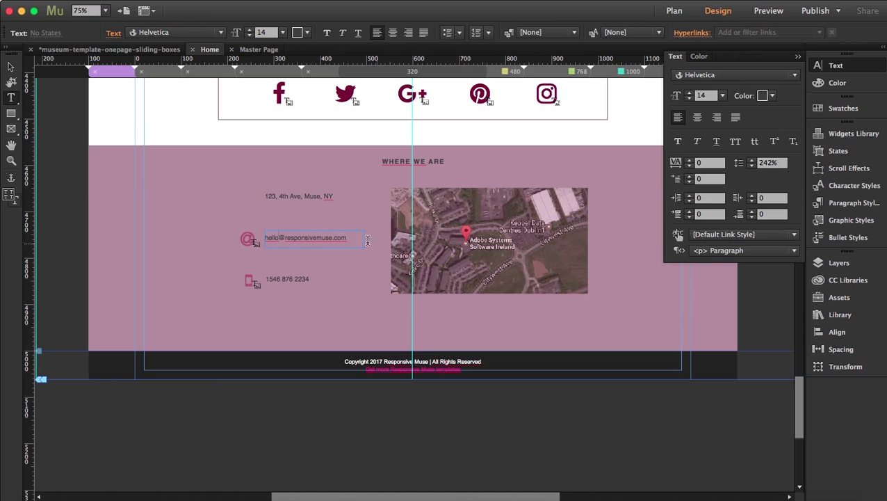
pyautogui.click(414, 162)
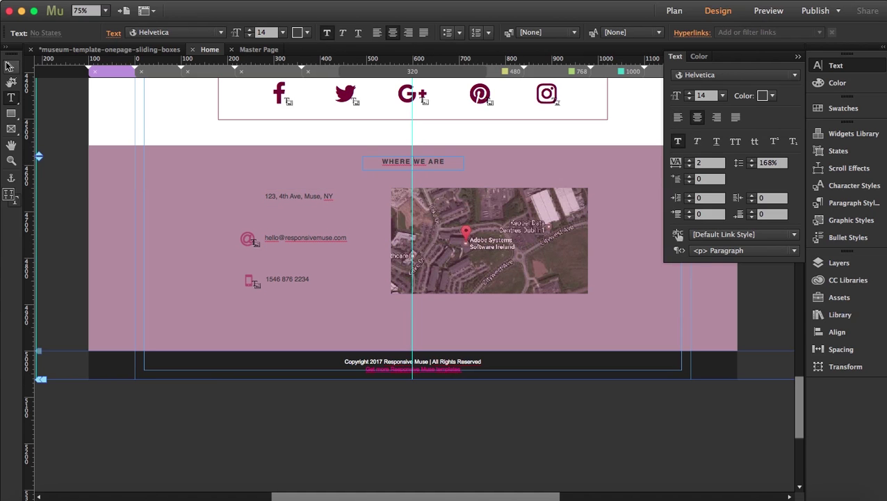
pyautogui.click(9, 65)
pyautogui.click(513, 212)
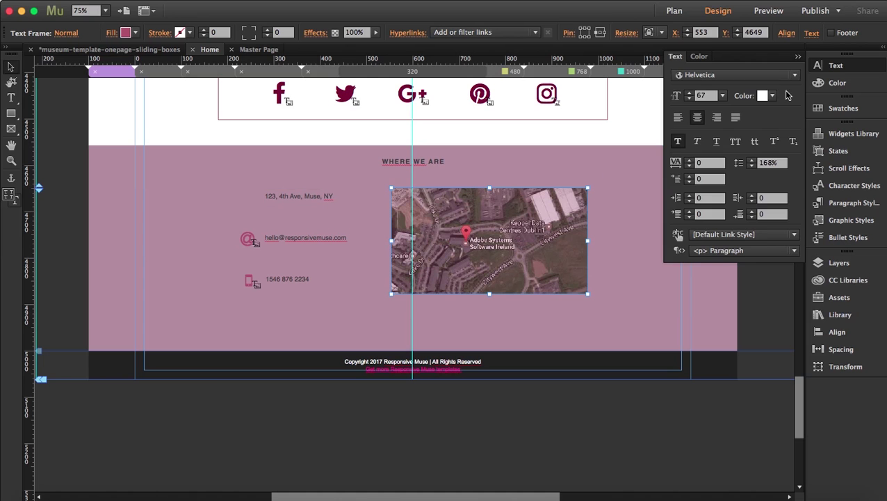
# Step: Narrow the contact map from its left edge, then stretch its overlay text frame back across the full map
pyautogui.click(797, 56)
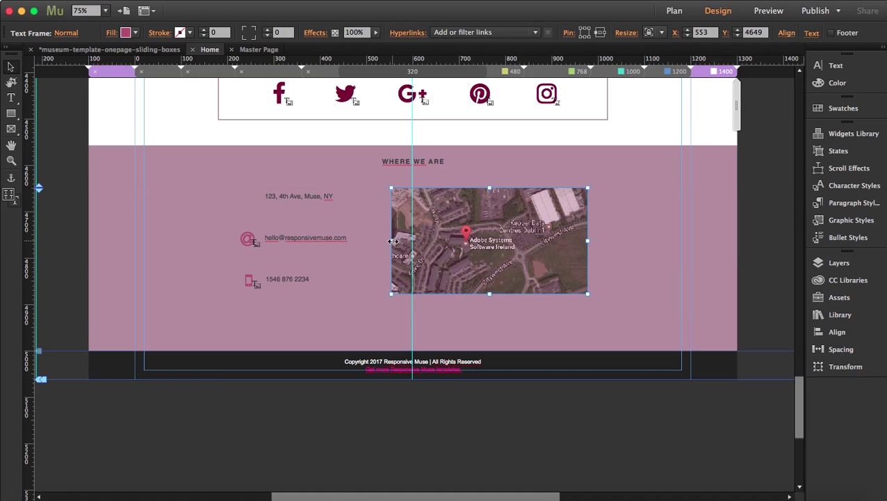
pyautogui.moveTo(393, 241); pyautogui.dragTo(463, 243)
pyautogui.click(486, 240)
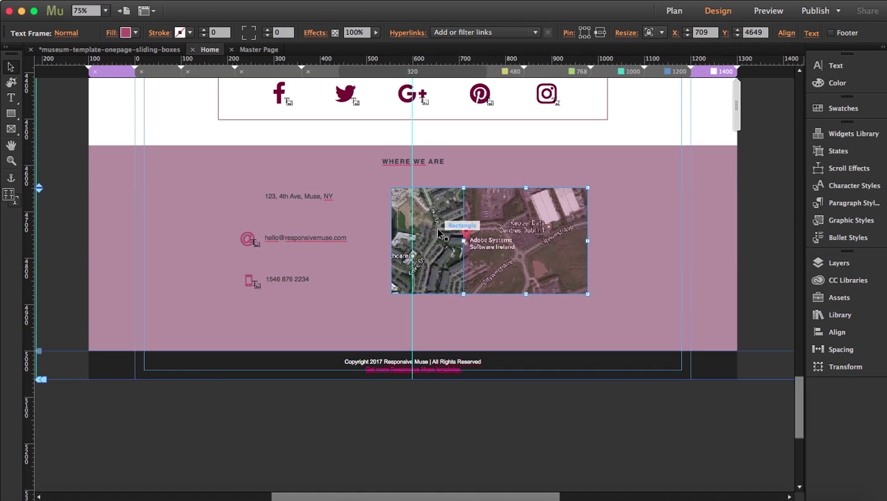
pyautogui.click(498, 240)
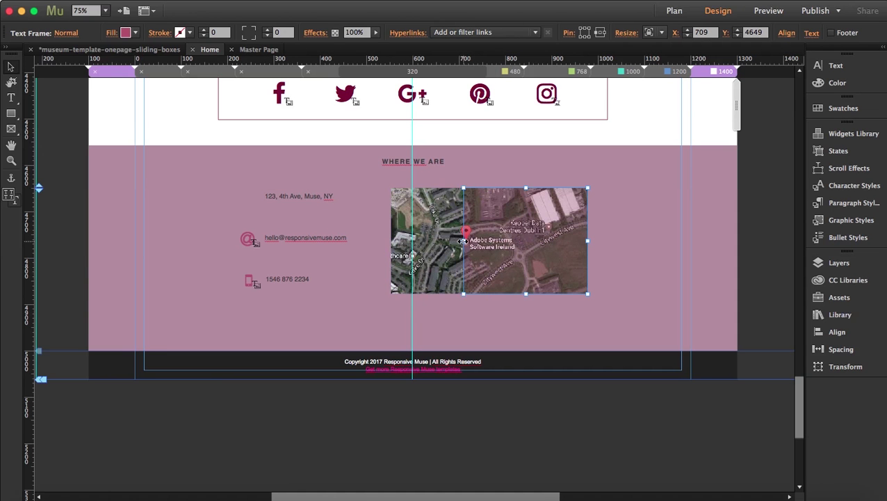
pyautogui.moveTo(463, 241); pyautogui.dragTo(393, 241)
pyautogui.click(762, 221)
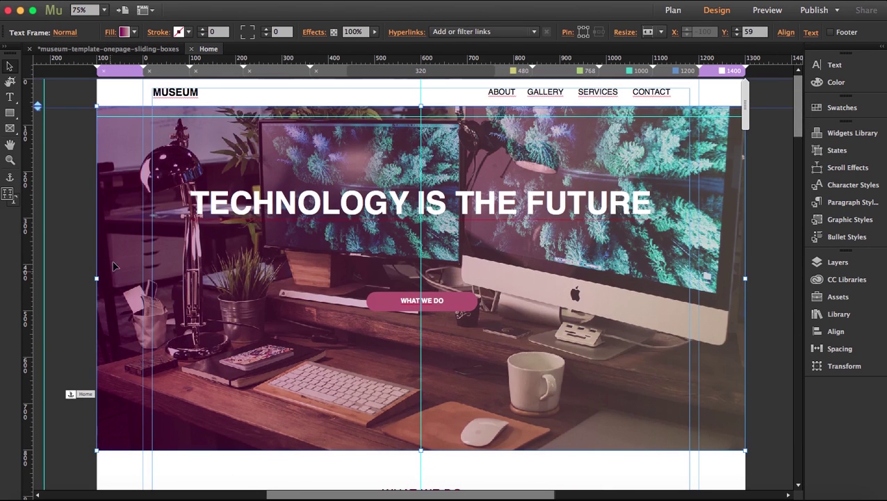
# Step: Zoom the canvas out to 33% to see the whole page
pyautogui.click(9, 160)
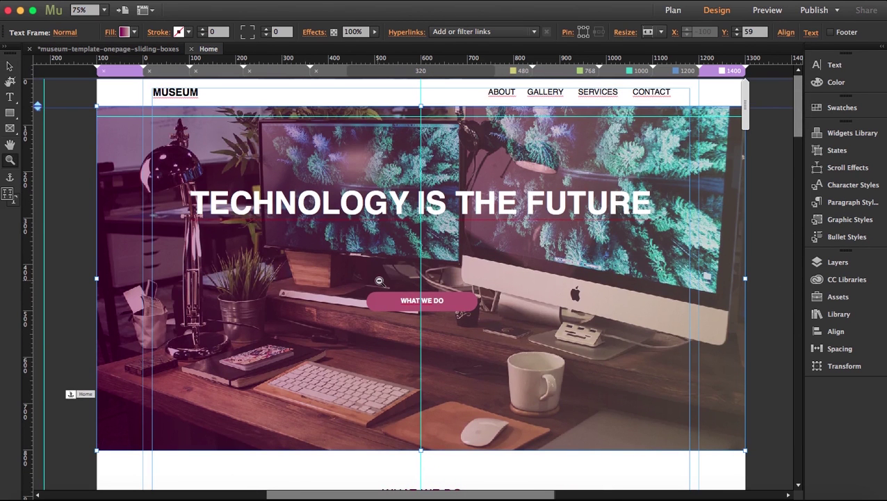
pyautogui.keyDown('alt'); pyautogui.click(379, 280); pyautogui.keyUp('alt')
pyautogui.keyDown('alt'); pyautogui.click(378, 280); pyautogui.keyUp('alt')
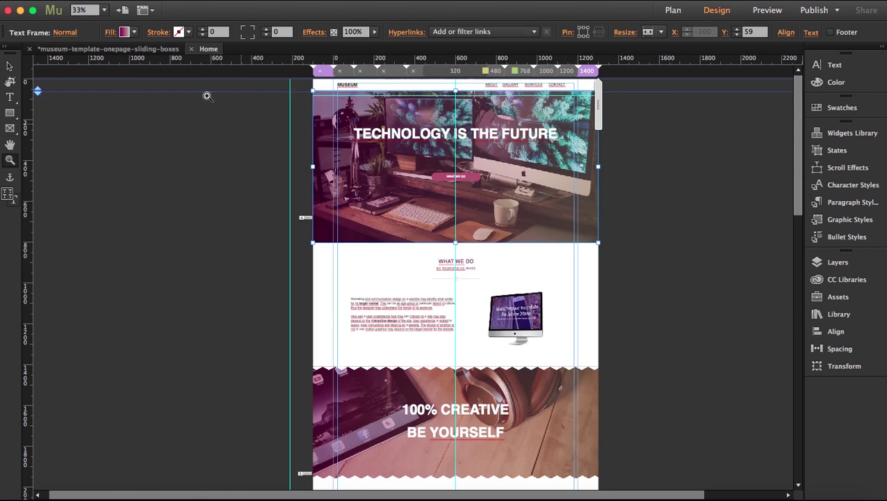
pyautogui.click(10, 66)
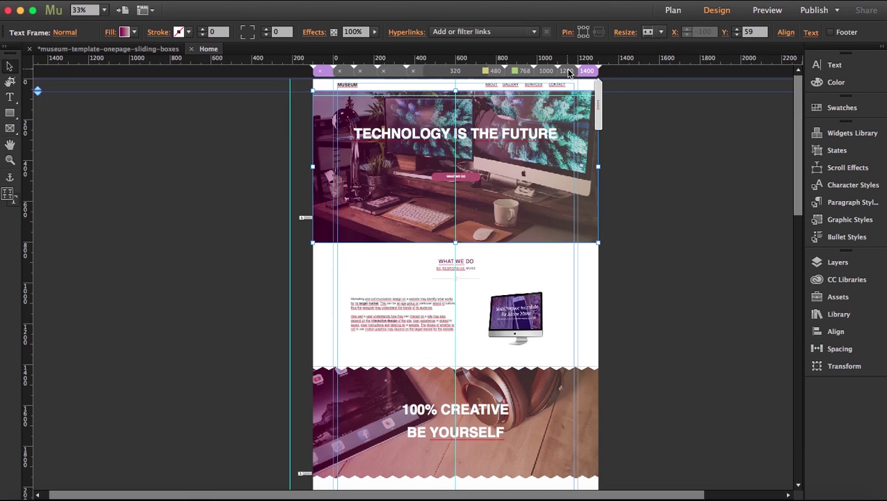
# Step: Review the page at the 1200 breakpoint, then switch to the 1000 breakpoint layout
pyautogui.click(567, 71)
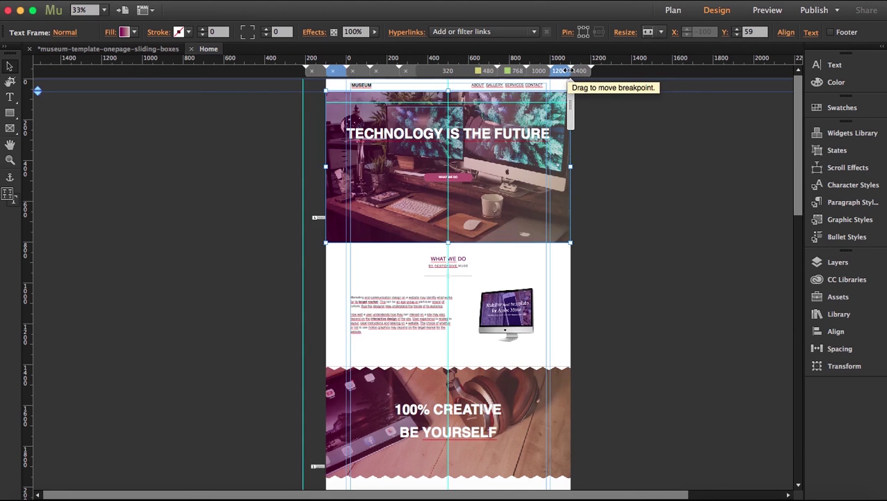
pyautogui.scroll(-15, 576, 228)
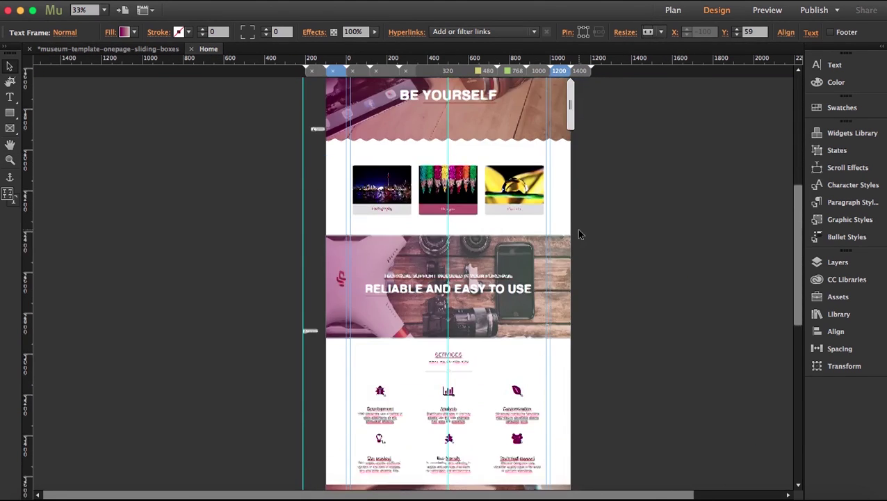
pyautogui.scroll(-5, 579, 233)
pyautogui.scroll(10, 580, 234)
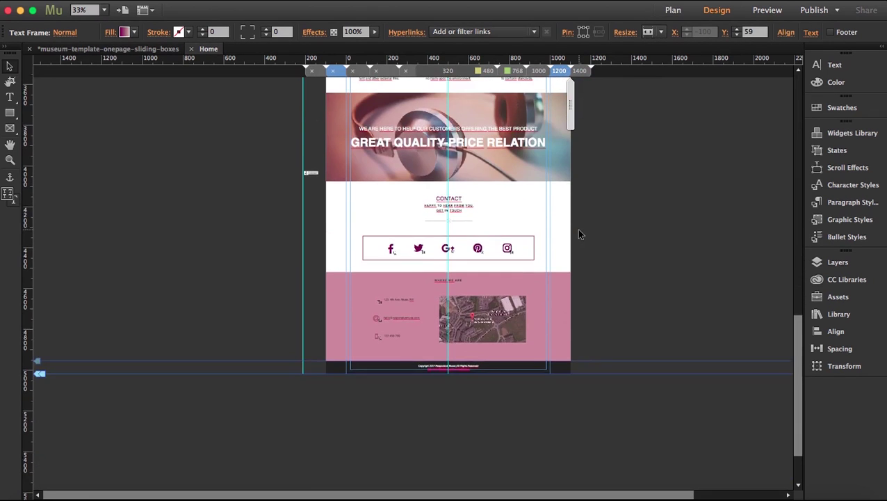
pyautogui.scroll(8, 579, 234)
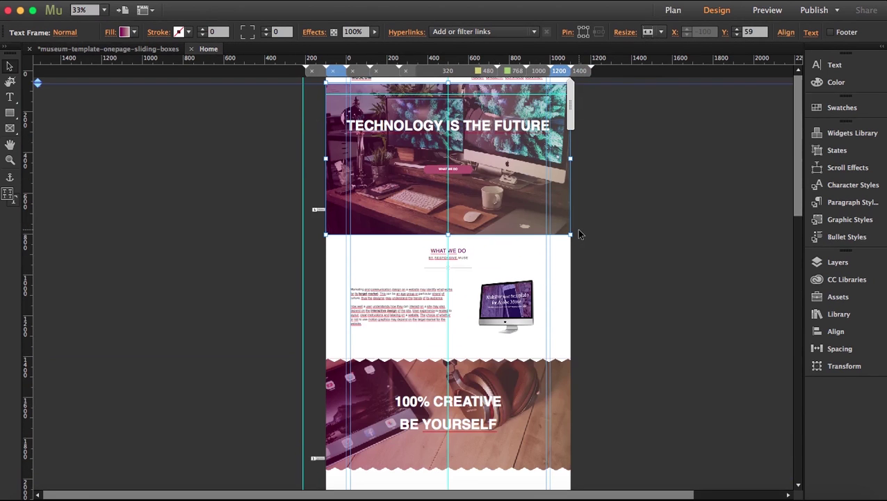
pyautogui.click(536, 71)
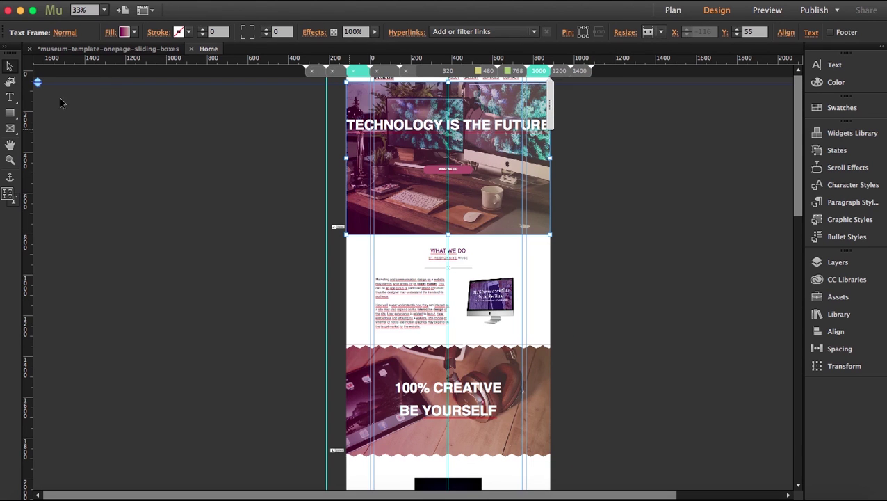
# Step: Select the TECHNOLOGY IS THE FUTURE headline and step its font size down to 45
pyautogui.click(10, 96)
pyautogui.click(372, 125)
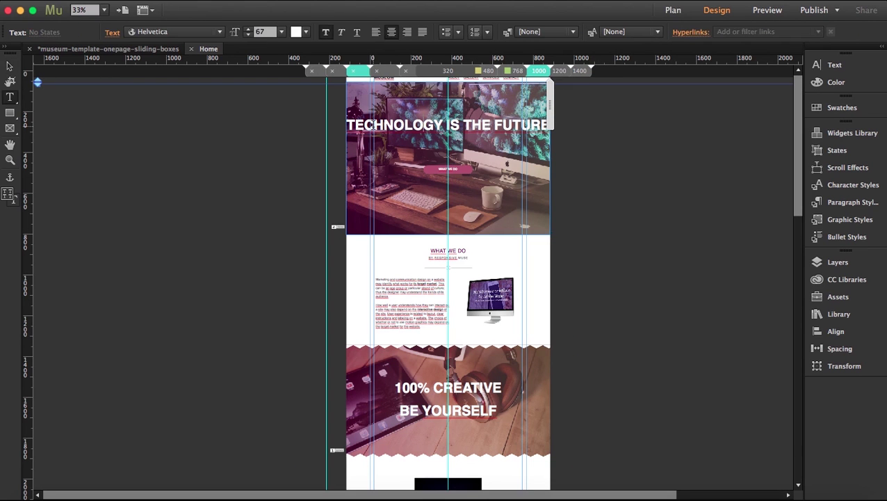
pyautogui.click(348, 123)
pyautogui.moveTo(347, 124); pyautogui.dragTo(574, 128)
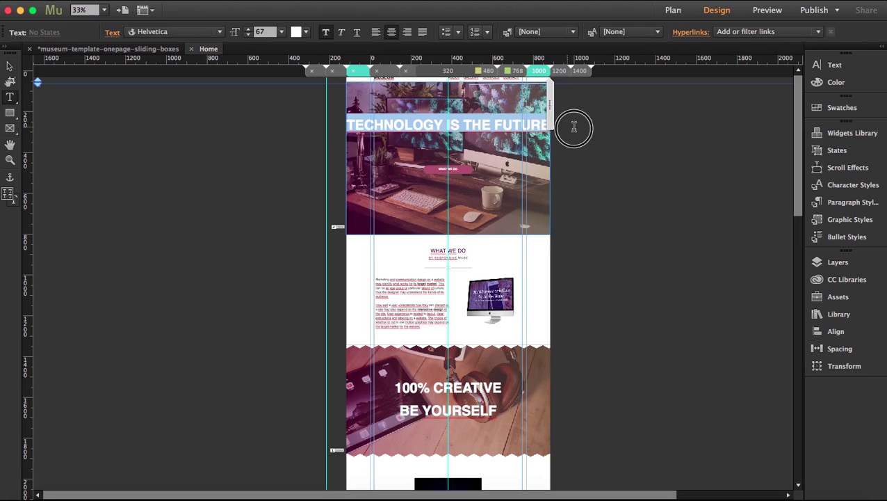
pyautogui.click(247, 36)
pyautogui.click(249, 35)
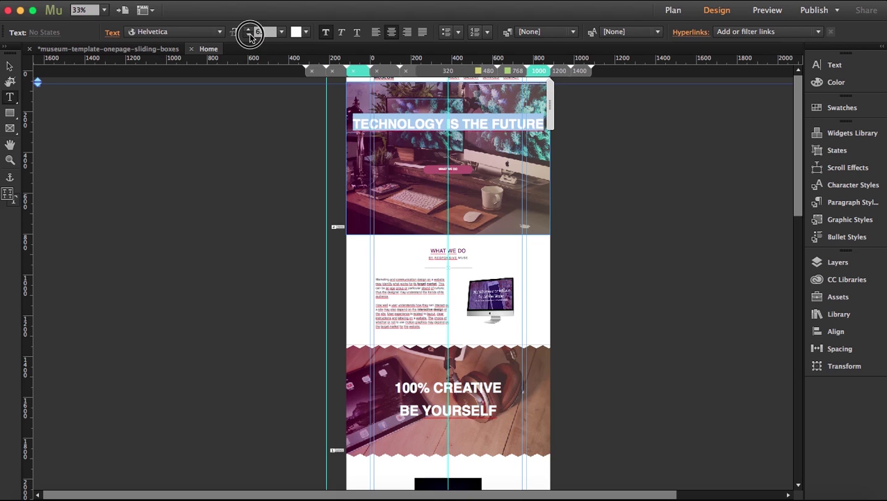
pyautogui.click(248, 35)
pyautogui.click(248, 36)
pyautogui.click(248, 35)
pyautogui.click(248, 35)
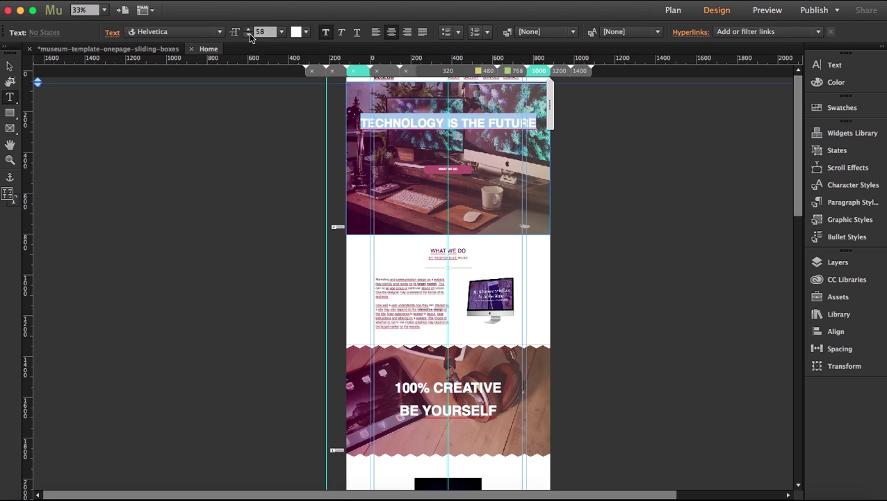
pyautogui.click(249, 35)
pyautogui.click(248, 35)
pyautogui.click(249, 35)
pyautogui.click(249, 36)
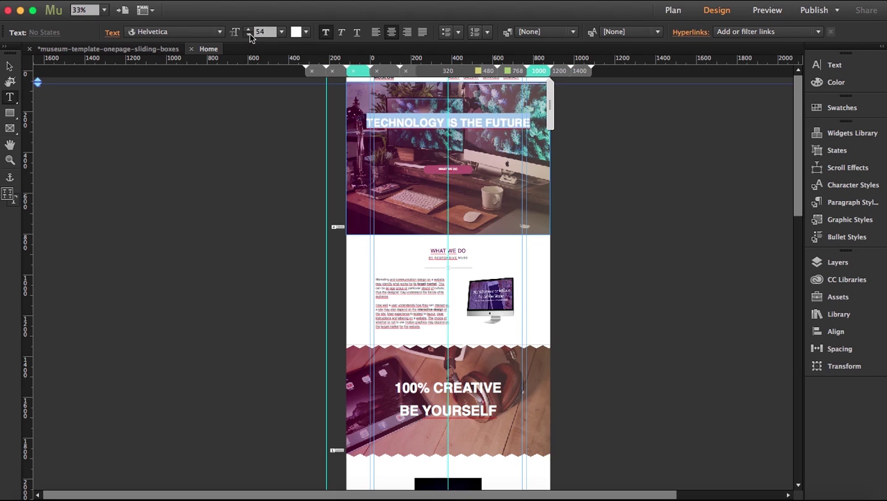
pyautogui.click(248, 36)
pyautogui.click(248, 36)
pyautogui.click(248, 35)
pyautogui.click(248, 35)
pyautogui.click(248, 36)
pyautogui.click(249, 36)
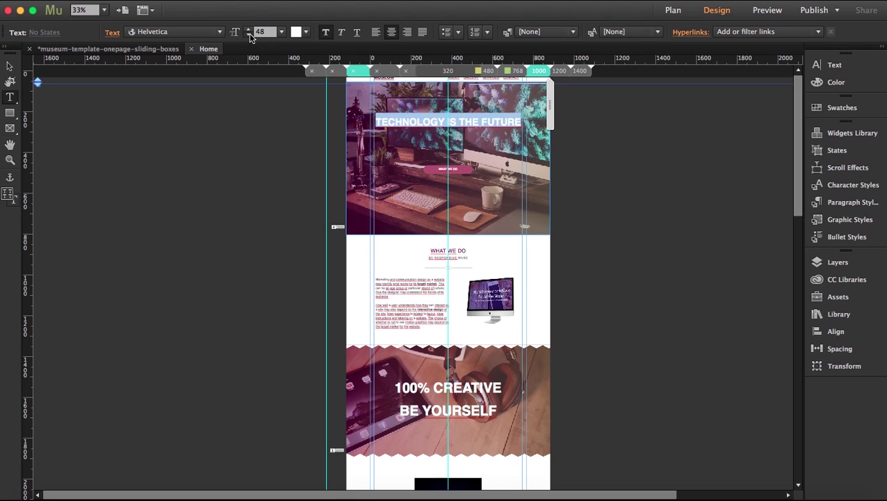
pyautogui.click(248, 35)
pyautogui.click(248, 35)
pyautogui.click(248, 36)
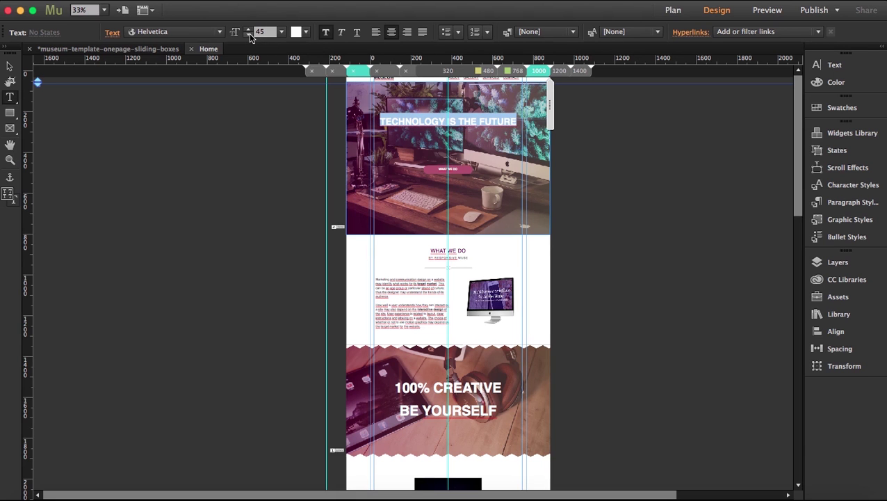
# Step: Compare against the 768 layout, then set the 1000-layout headline size to exactly 50
pyautogui.click(518, 71)
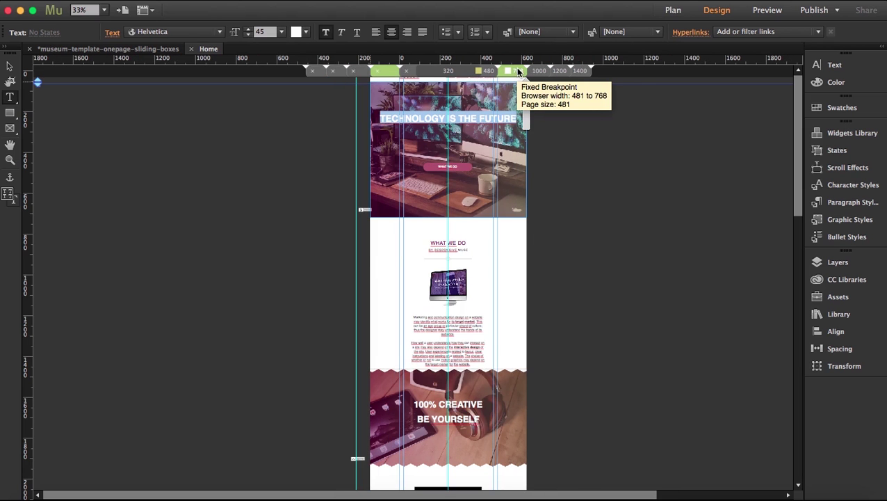
pyautogui.click(540, 71)
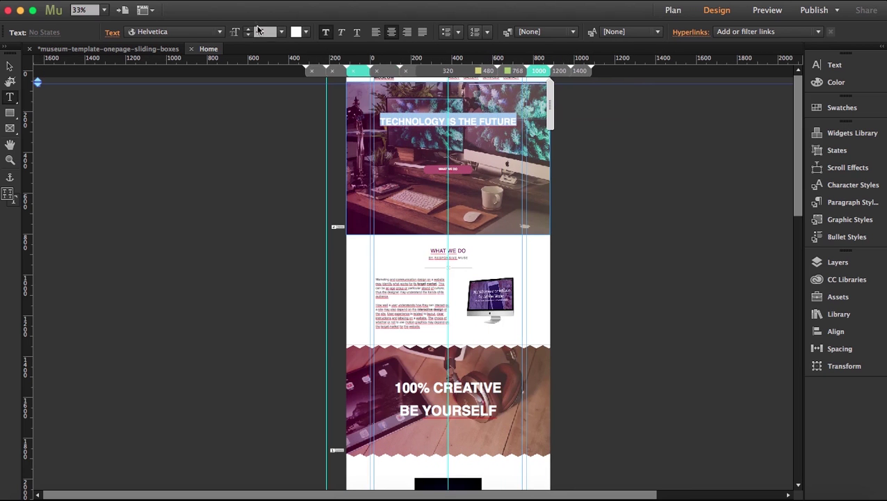
pyautogui.click(264, 31)
pyautogui.write('50')
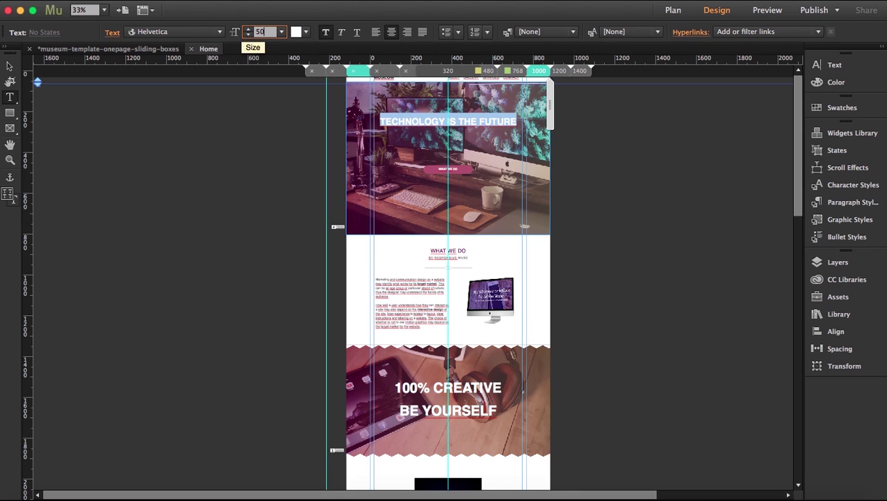
pyautogui.press('Return')
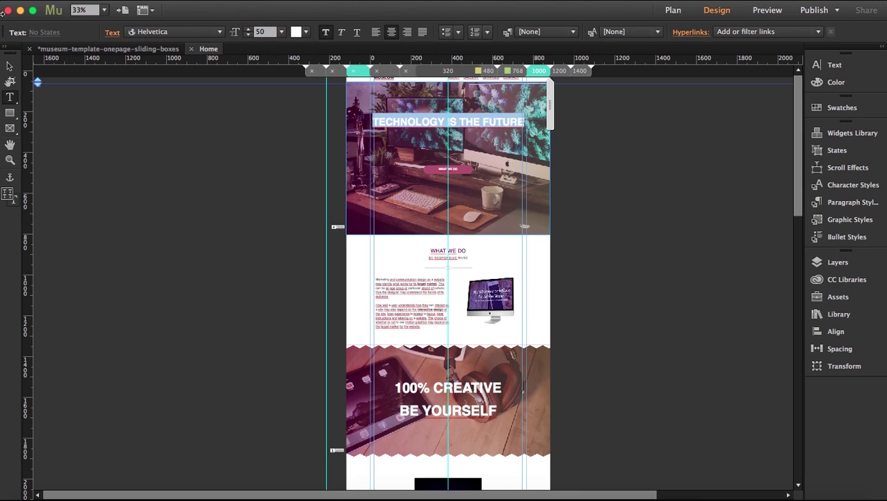
# Step: Review the 1000 layout with the resized headline, then switch to the 768 layout
pyautogui.click(10, 65)
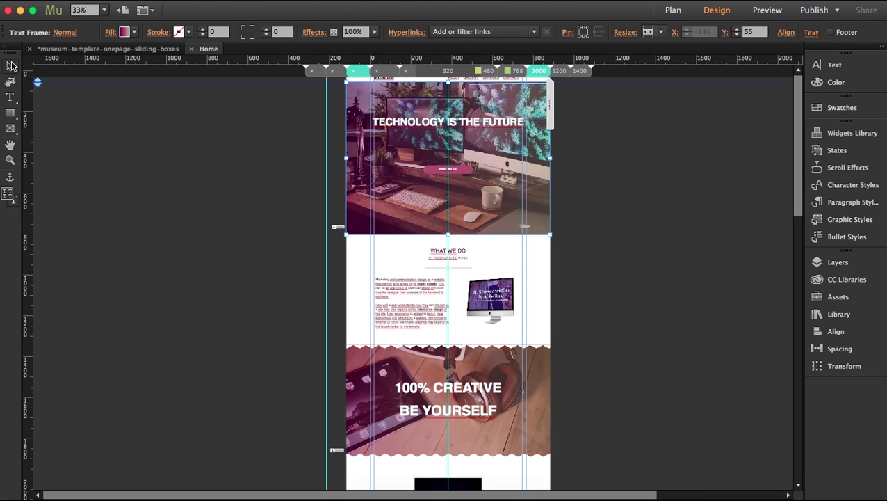
pyautogui.scroll(-10, 523, 272)
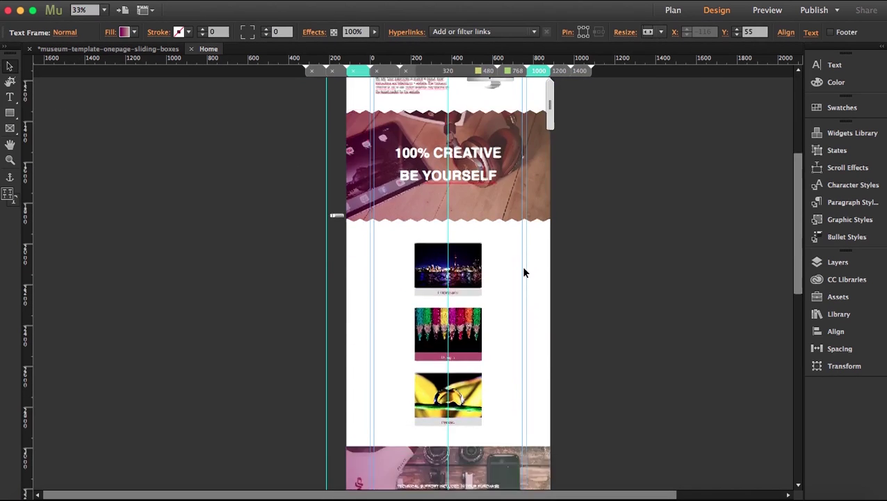
pyautogui.scroll(-20, 524, 273)
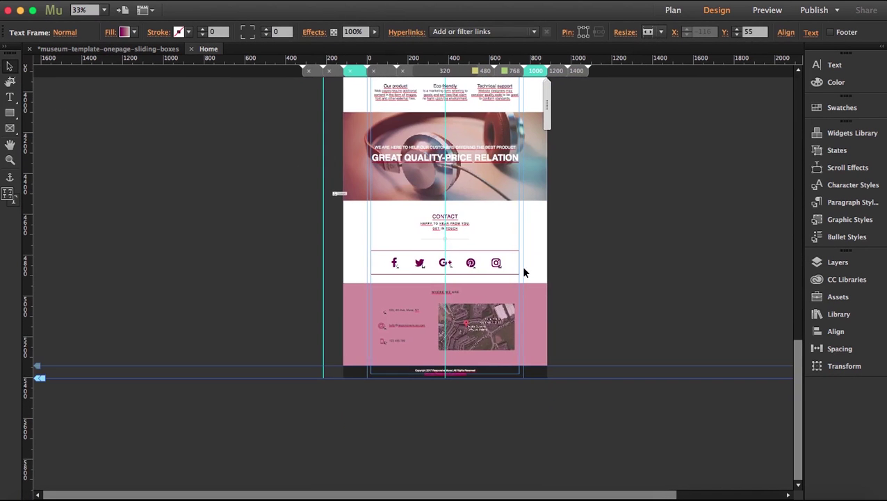
pyautogui.scroll(20, 523, 273)
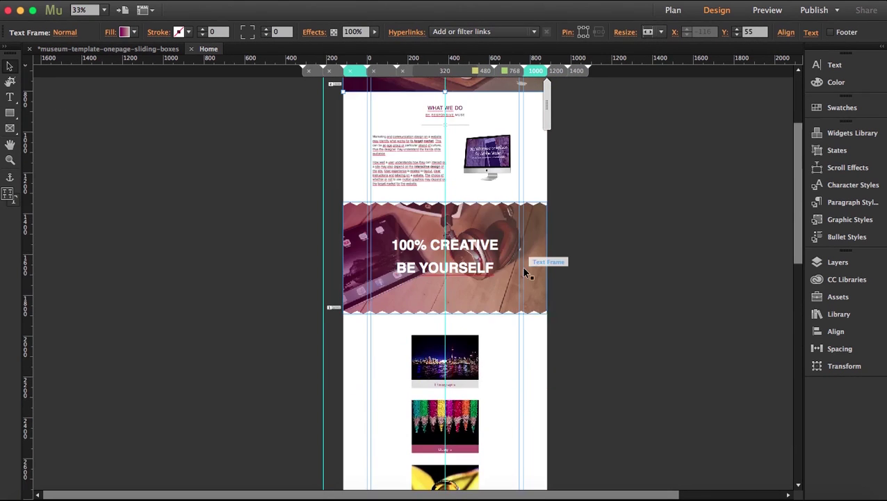
pyautogui.scroll(6, 524, 273)
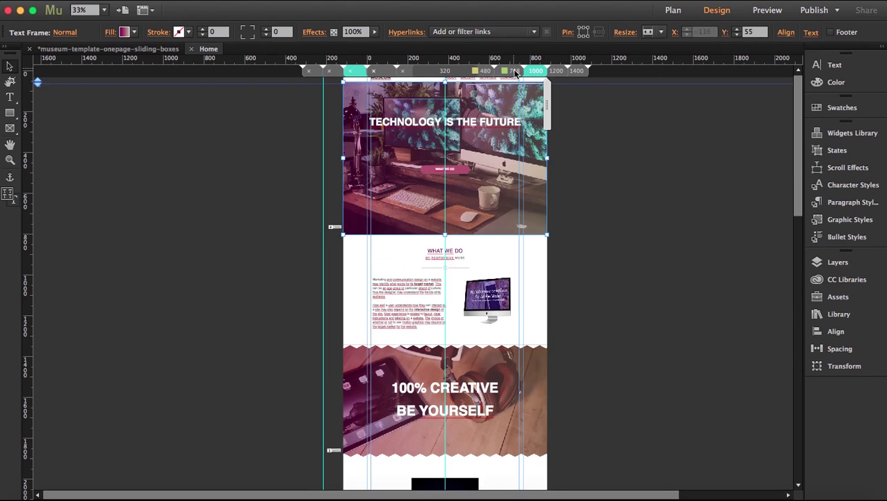
pyautogui.click(513, 71)
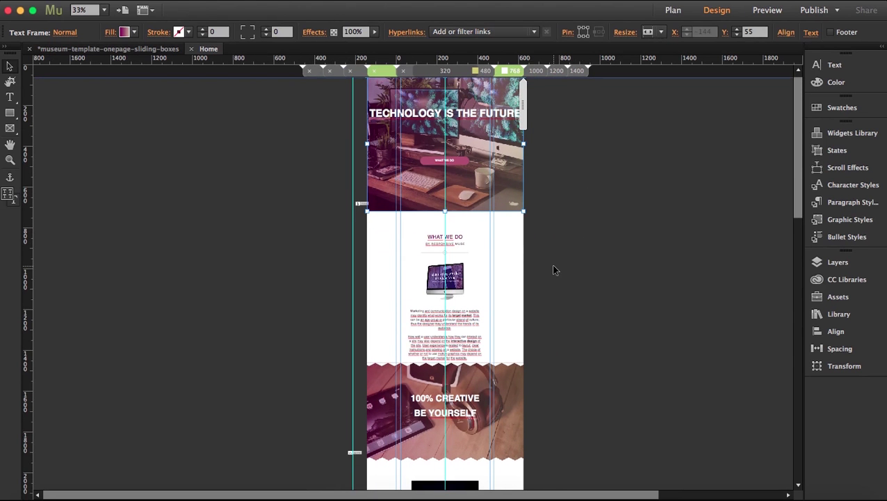
# Step: Set the TECHNOLOGY IS THE FUTURE headline to size 45 in the 768 layout
pyautogui.scroll(1, 554, 270)
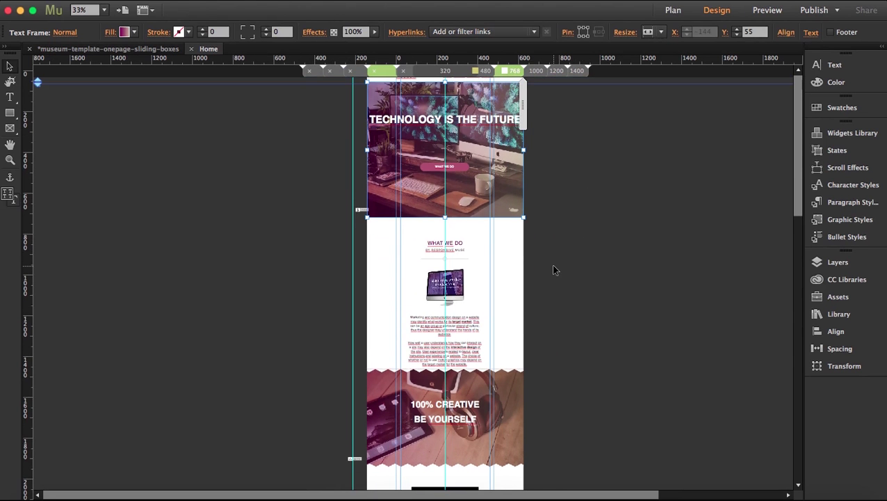
pyautogui.doubleClick(474, 119)
pyautogui.moveTo(372, 118); pyautogui.dragTo(525, 123)
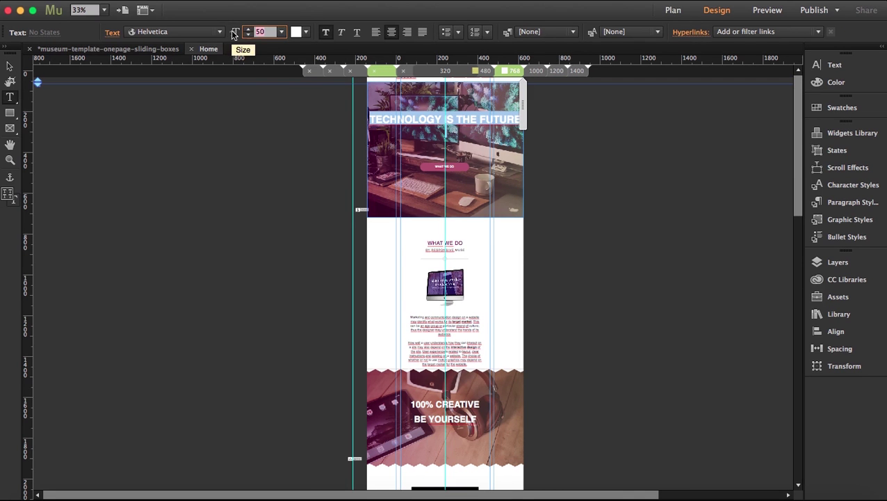
pyautogui.click(262, 31)
pyautogui.write('45')
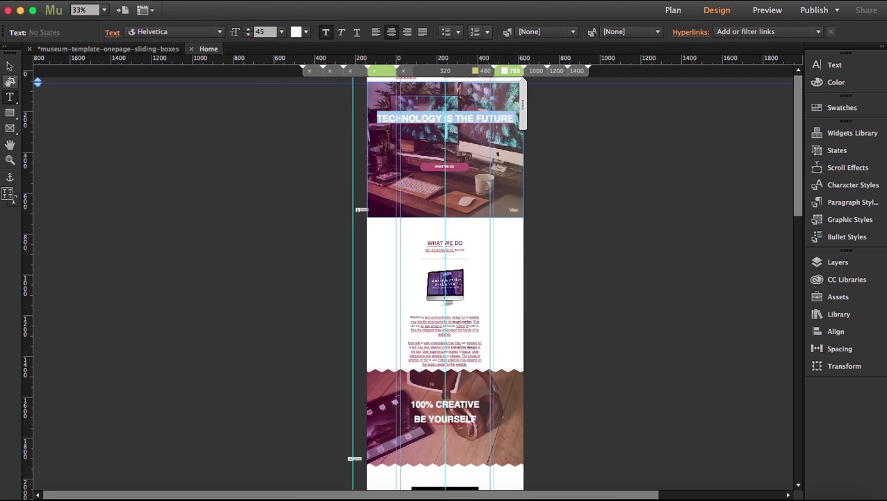
pyautogui.click(10, 66)
# Step: Set the headline to size 40 in the 320 phone layout so it wraps onto two lines
pyautogui.scroll(-2, 312, 288)
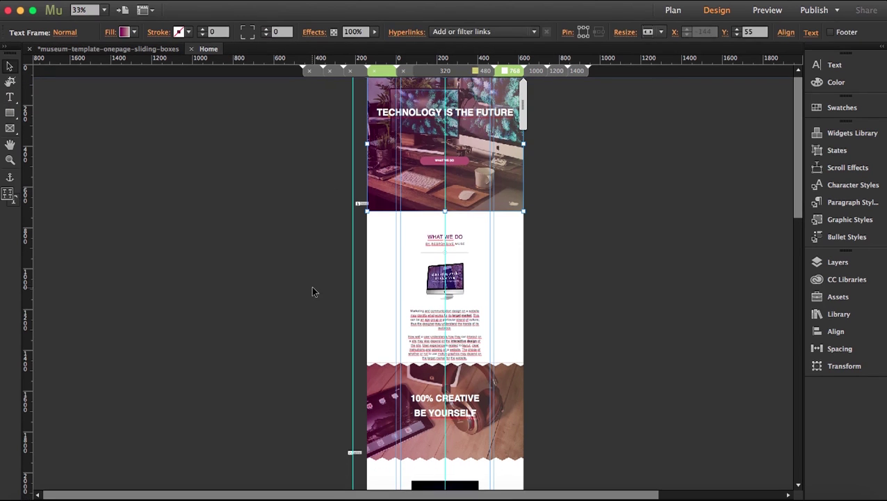
pyautogui.click(485, 72)
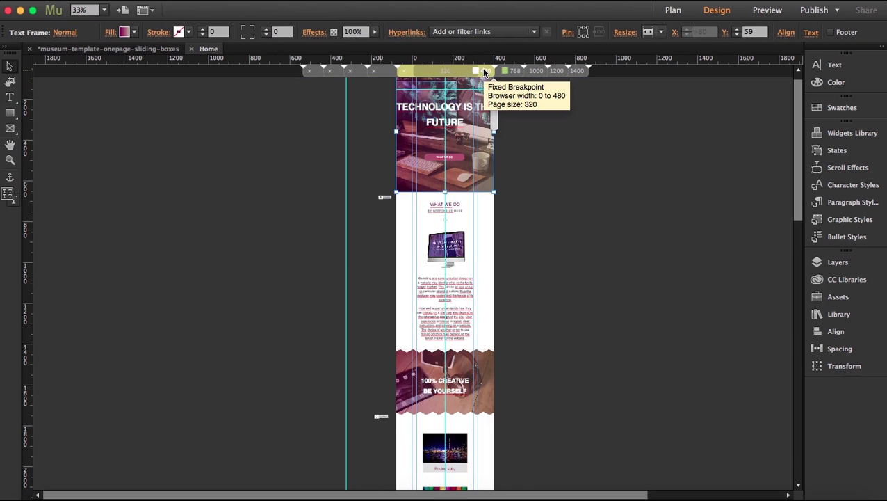
pyautogui.doubleClick(460, 121)
pyautogui.moveTo(468, 121); pyautogui.dragTo(391, 104)
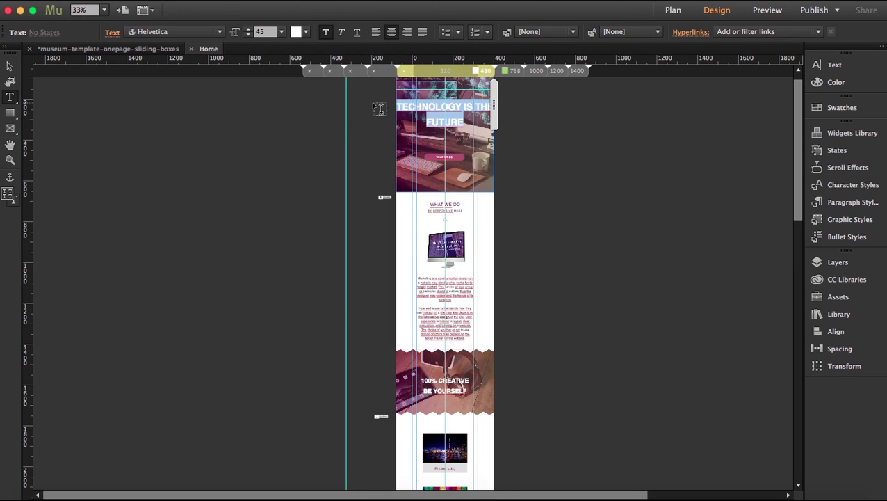
pyautogui.click(246, 32)
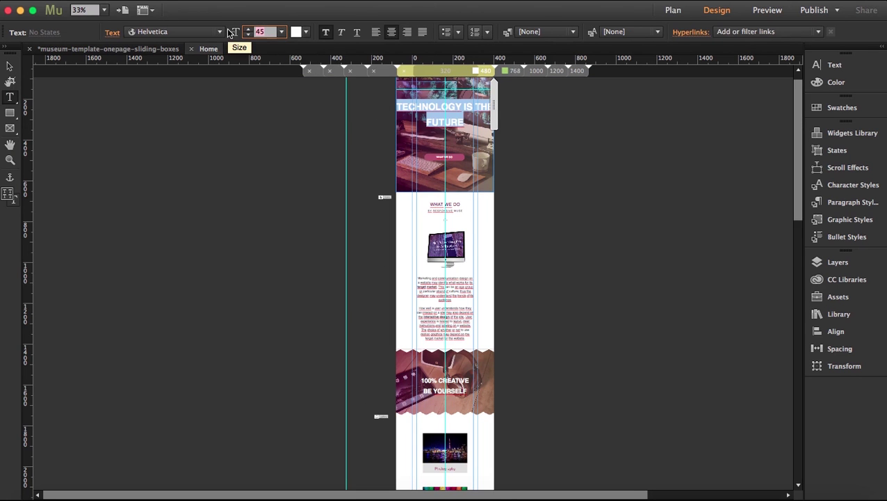
pyautogui.write('40')
pyautogui.press('Return')
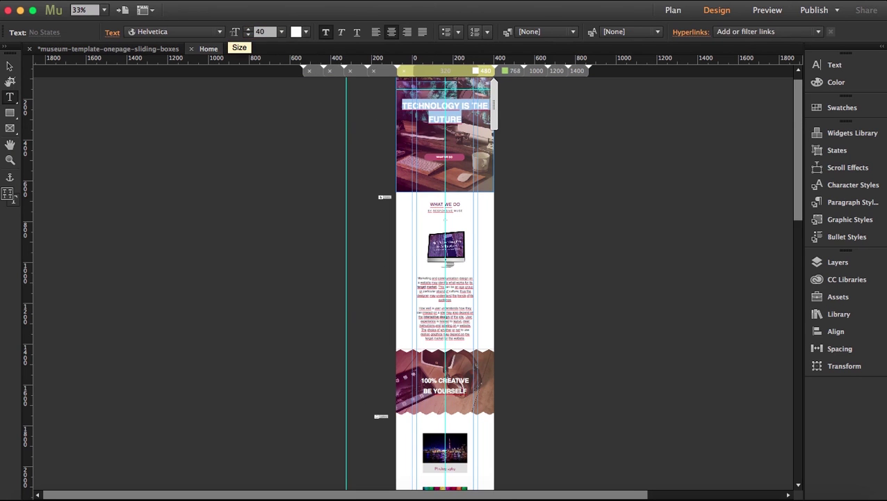
pyautogui.click(10, 66)
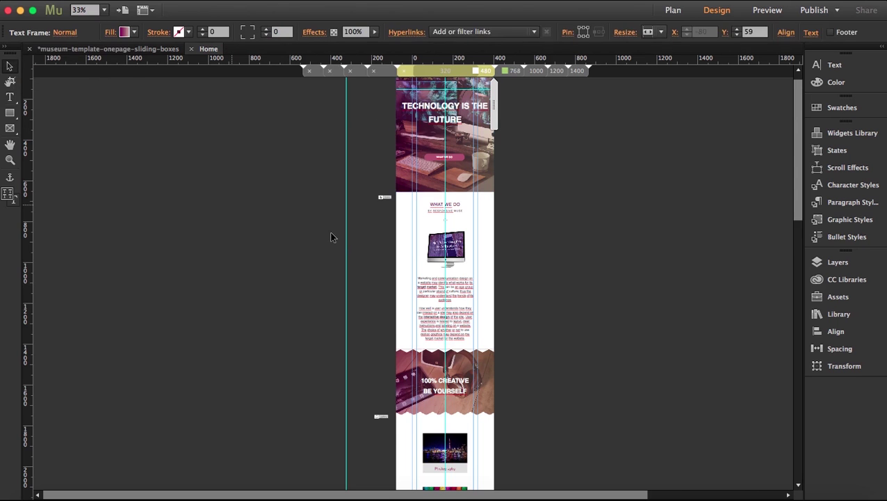
pyautogui.click(349, 244)
pyautogui.scroll(-10, 351, 246)
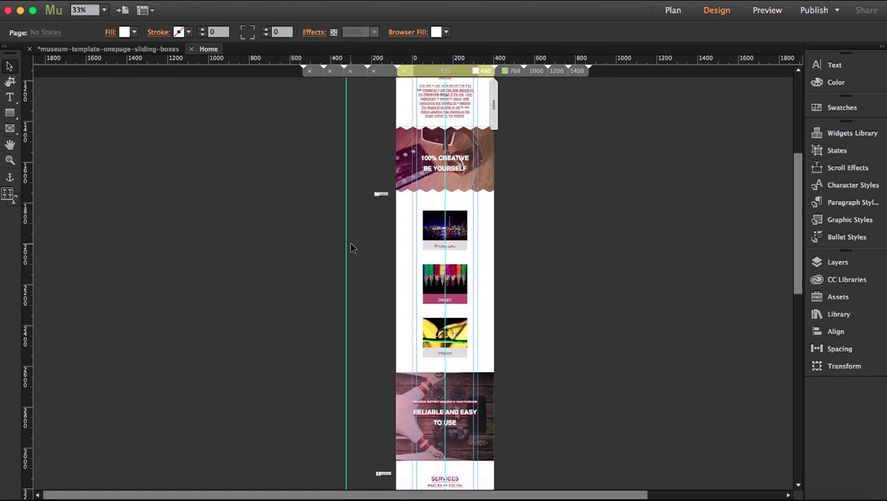
# Step: Review the page across the 768, 1200 and 1400 breakpoint layouts
pyautogui.scroll(-10, 350, 248)
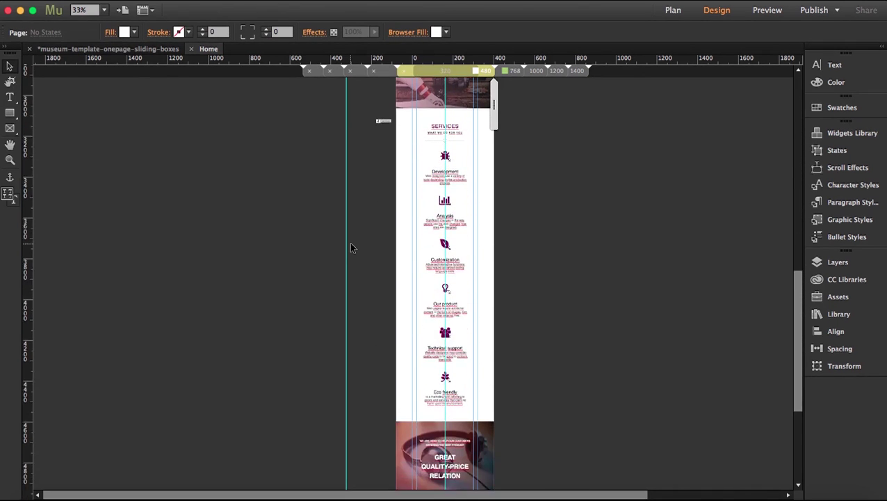
pyautogui.scroll(-6, 351, 248)
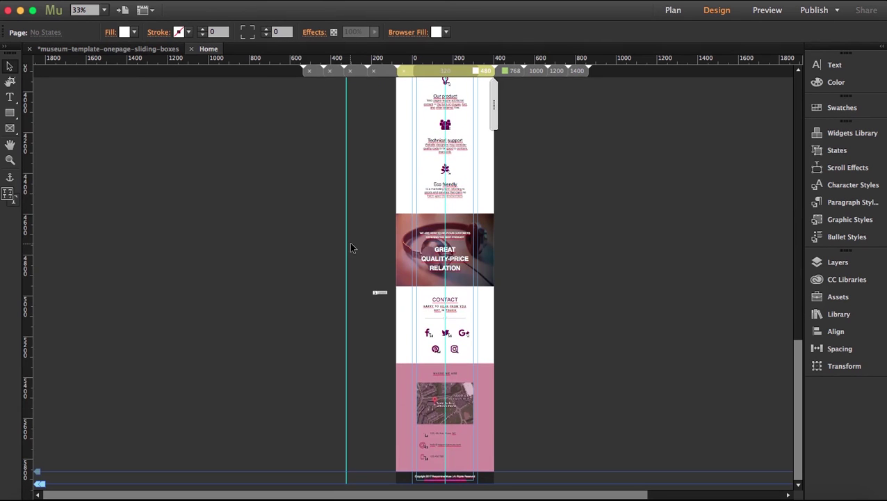
pyautogui.scroll(15, 350, 247)
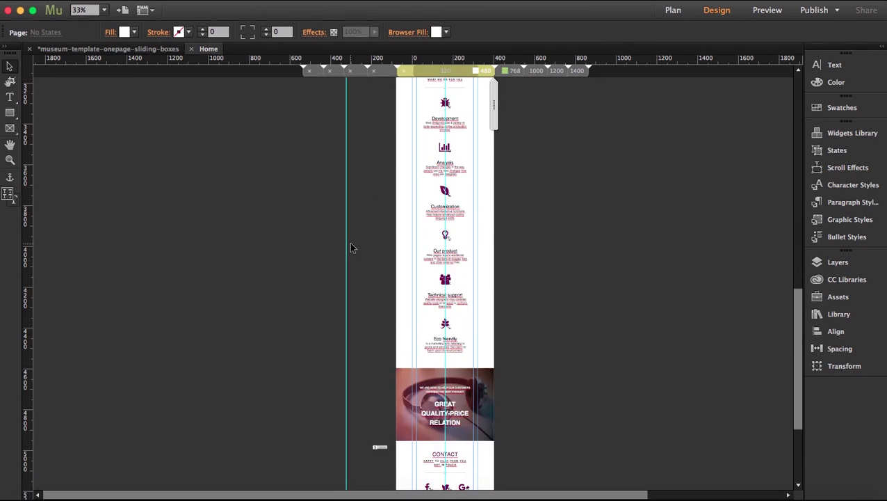
pyautogui.click(518, 70)
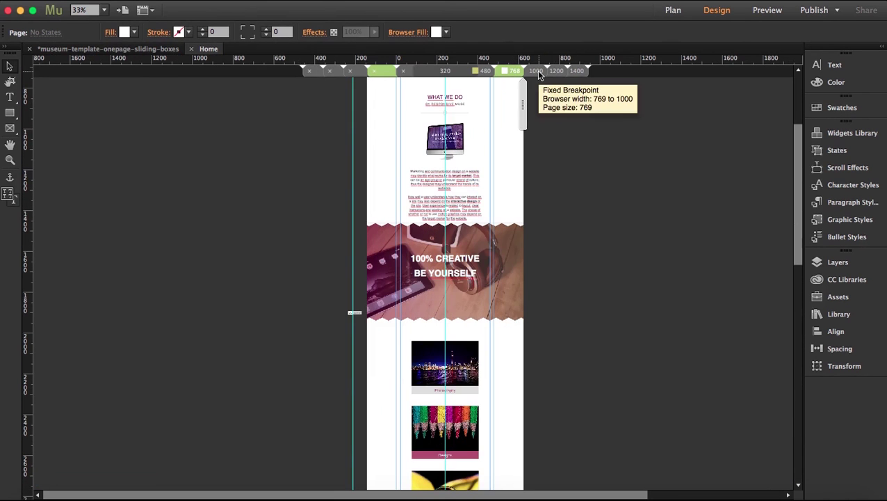
pyautogui.scroll(-5, 567, 187)
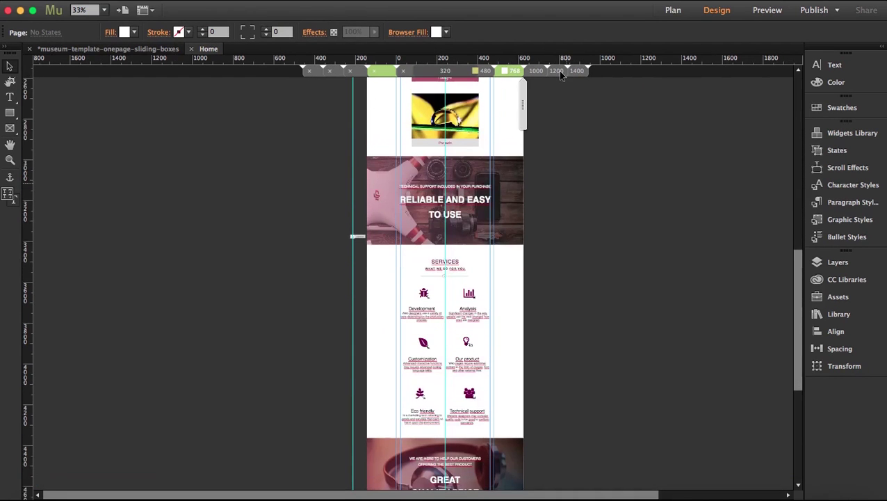
pyautogui.click(582, 72)
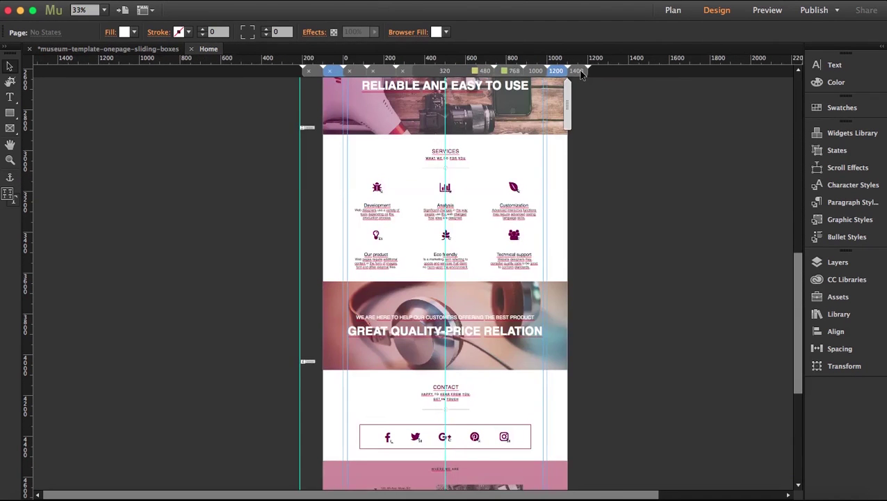
pyautogui.click(579, 71)
pyautogui.scroll(-5, 609, 177)
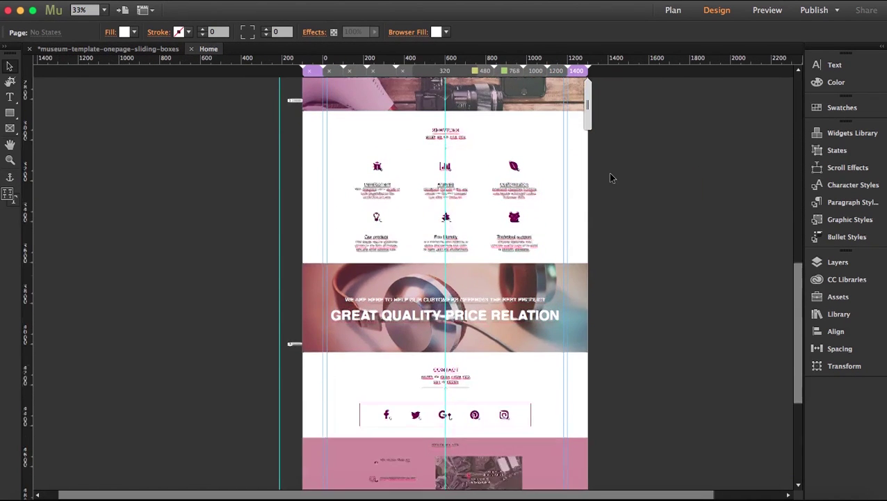
pyautogui.scroll(-3, 610, 178)
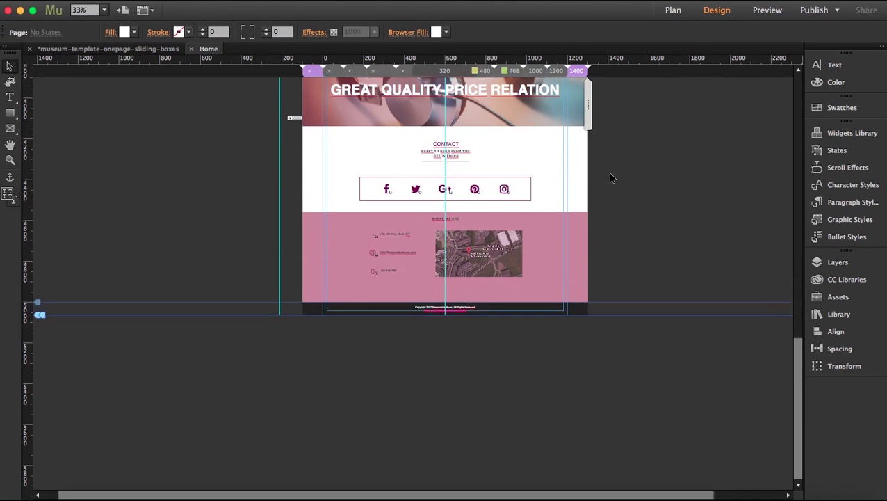
# Step: Zoom in on the contact map and footer area of the 1400 layout
pyautogui.click(9, 159)
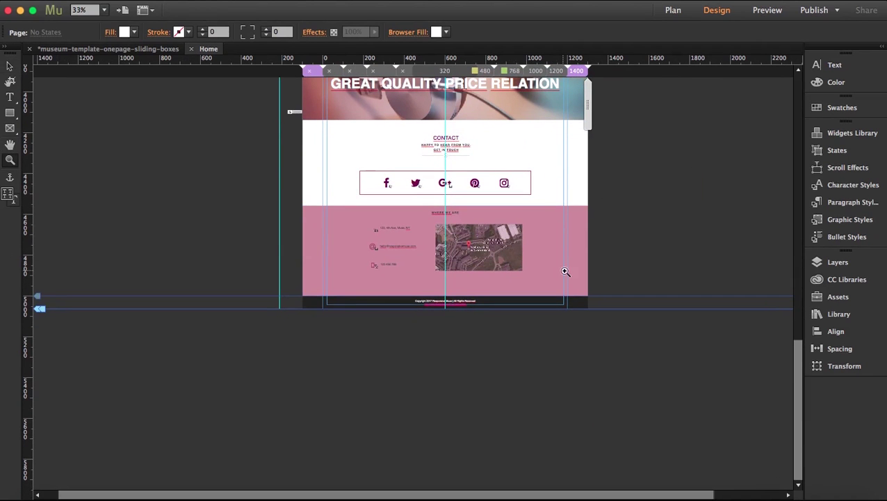
pyautogui.click(500, 262)
pyautogui.hscroll(-5, 288, 235)
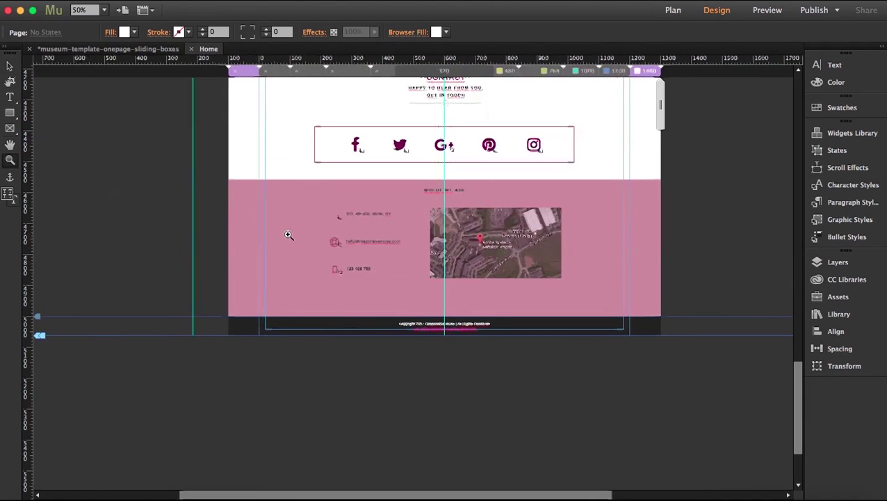
pyautogui.click(288, 234)
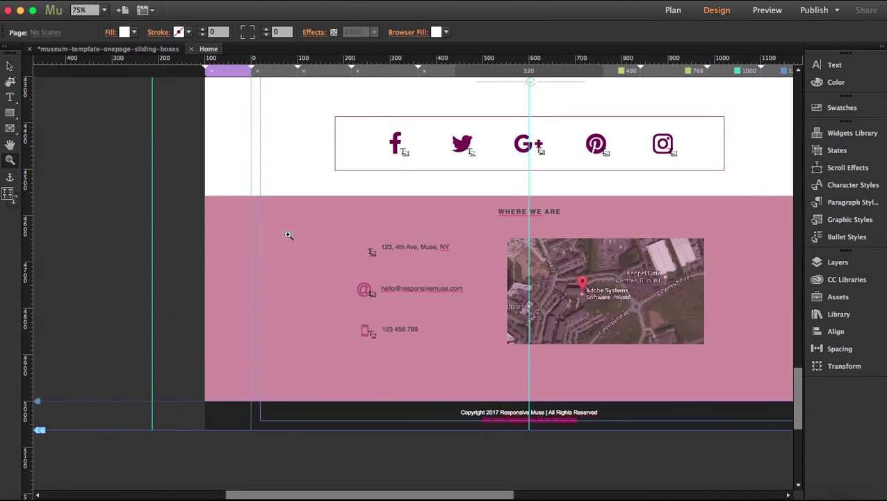
pyautogui.hscroll(-2, 288, 234)
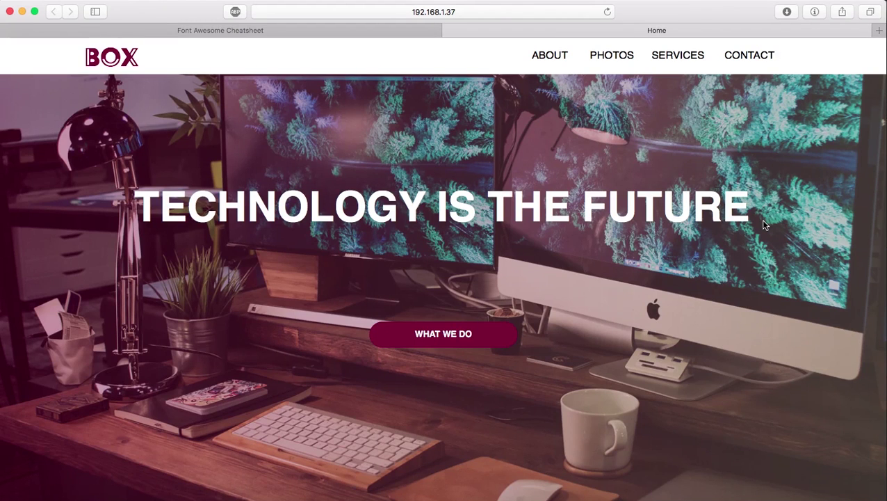
# Step: Open a new empty Safari tab beside the BOX site preview
pyautogui.press('super+t')
# Step: Load responsive-muse.com and open the Museum One Page Template's live demo from its product page
pyautogui.write('re')
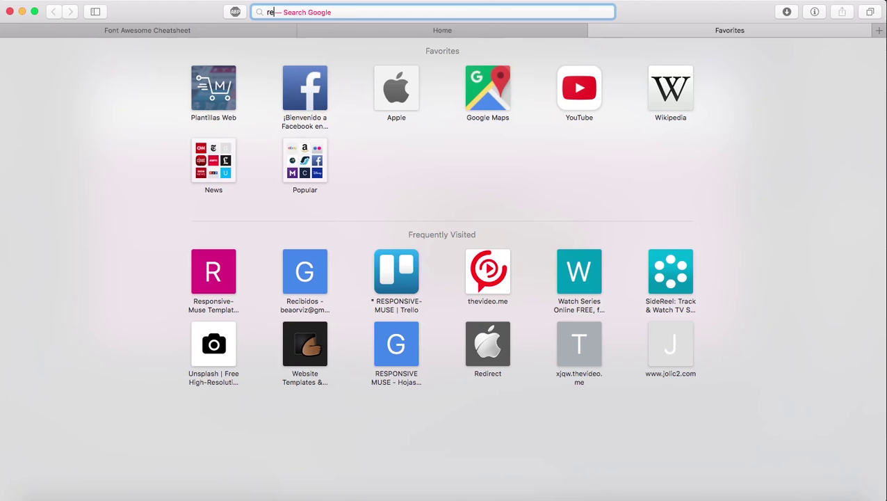
pyautogui.write('s')
pyautogui.press('Right')
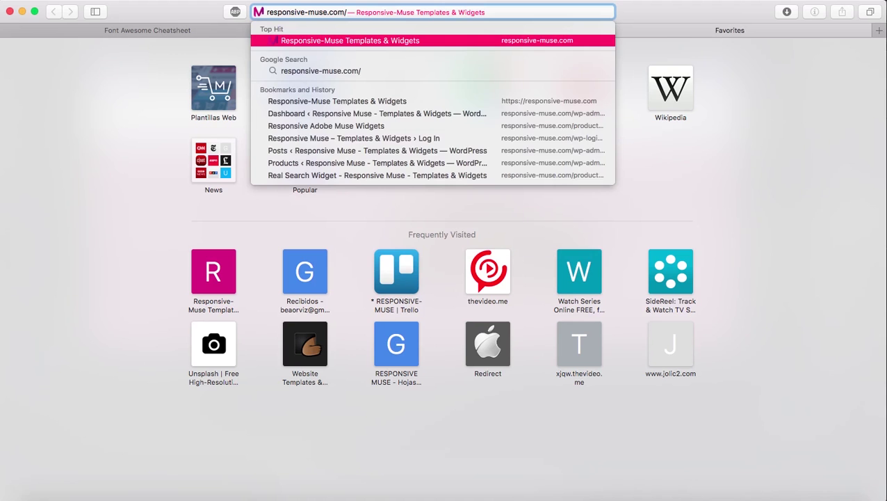
pyautogui.press('Return')
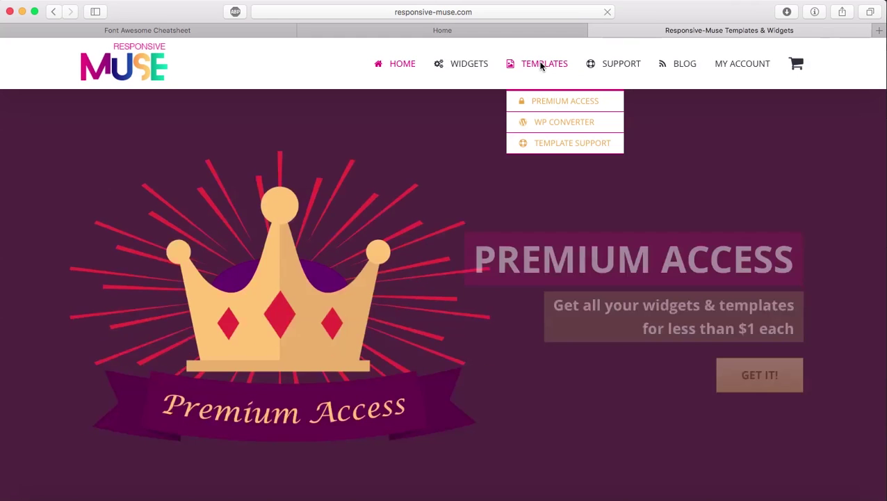
pyautogui.click(540, 64)
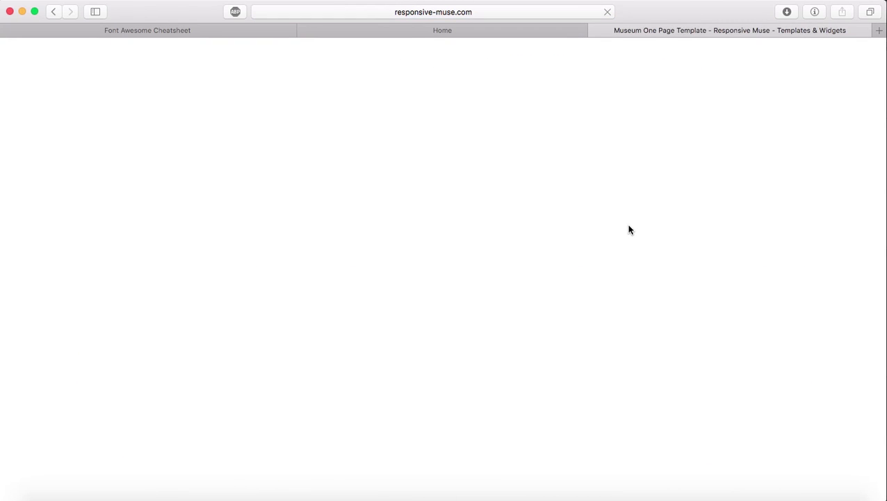
pyautogui.scroll(-10, 495, 273)
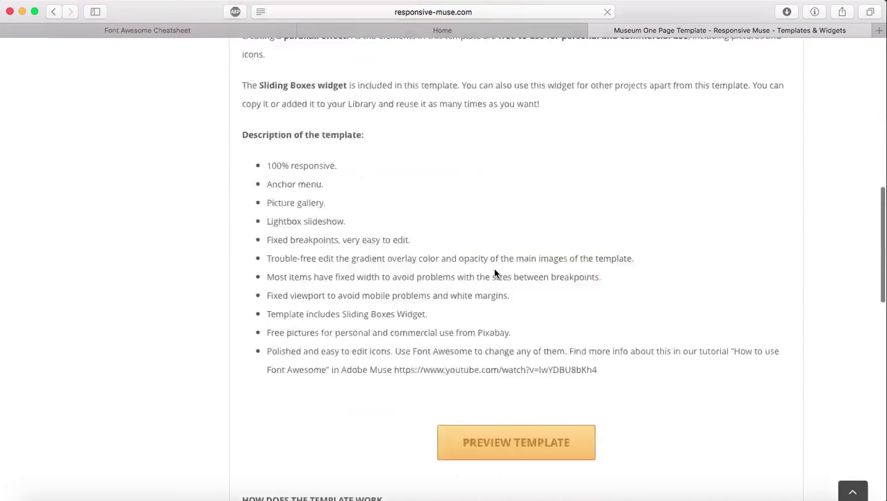
pyautogui.scroll(-5, 504, 270)
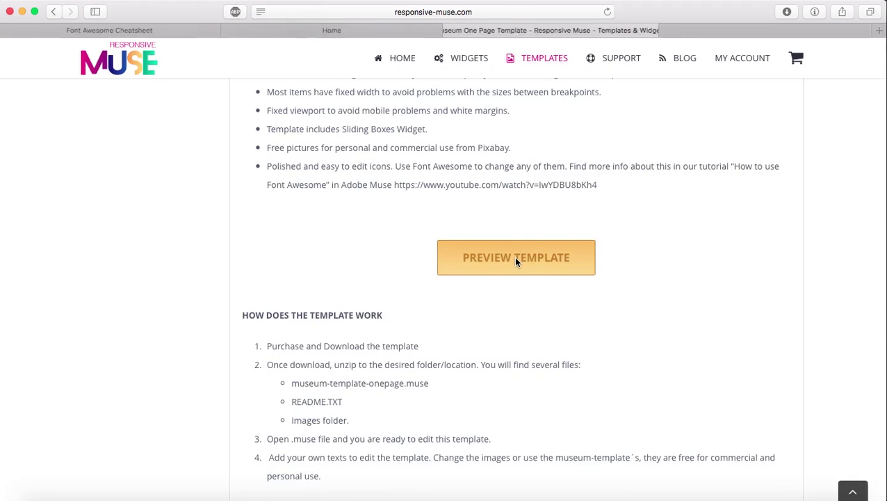
pyautogui.click(515, 261)
# Step: Move the Museum demo tab next to the BOX tab, browse the demo, then return to BOX
pyautogui.moveTo(719, 30); pyautogui.dragTo(520, 39)
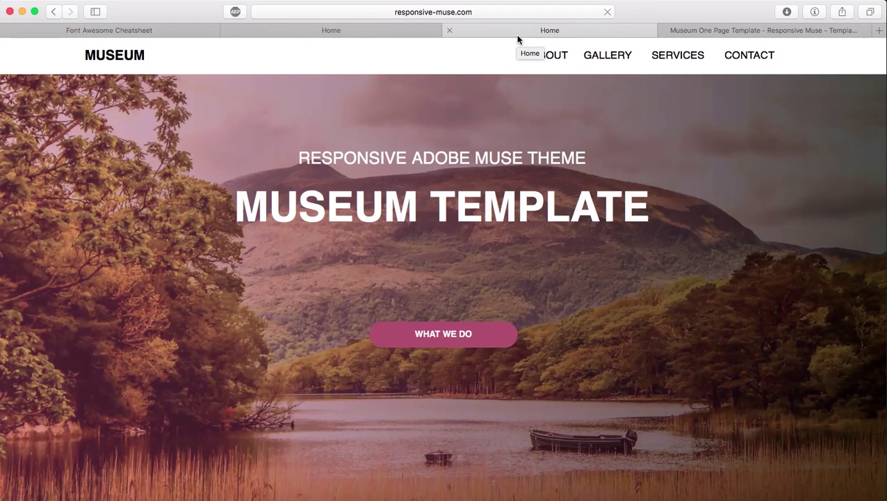
pyautogui.scroll(-5, 739, 152)
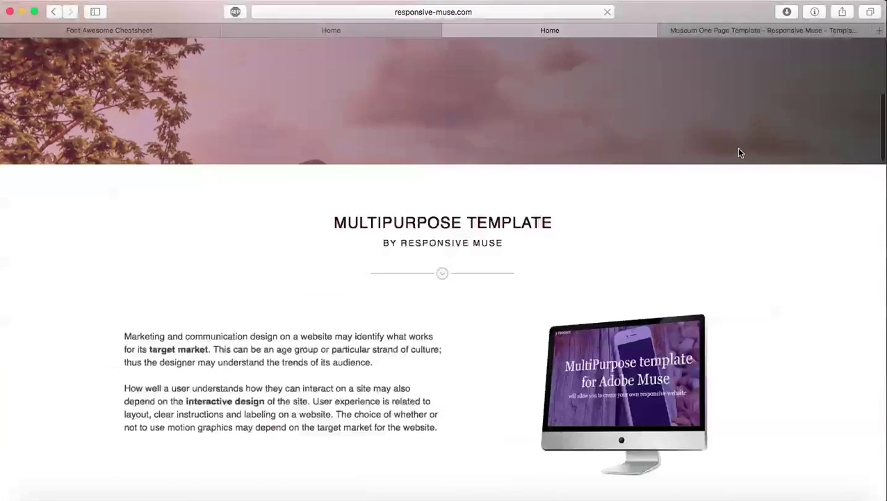
pyautogui.scroll(-10, 739, 153)
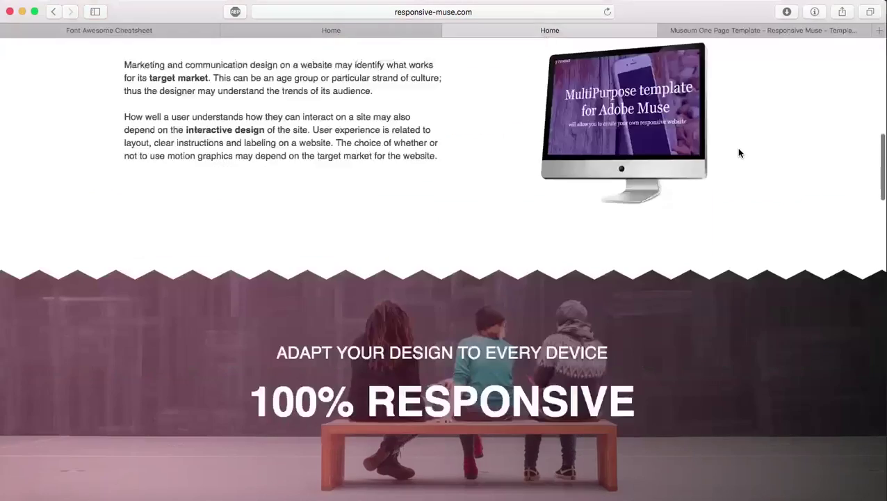
pyautogui.scroll(-10, 739, 153)
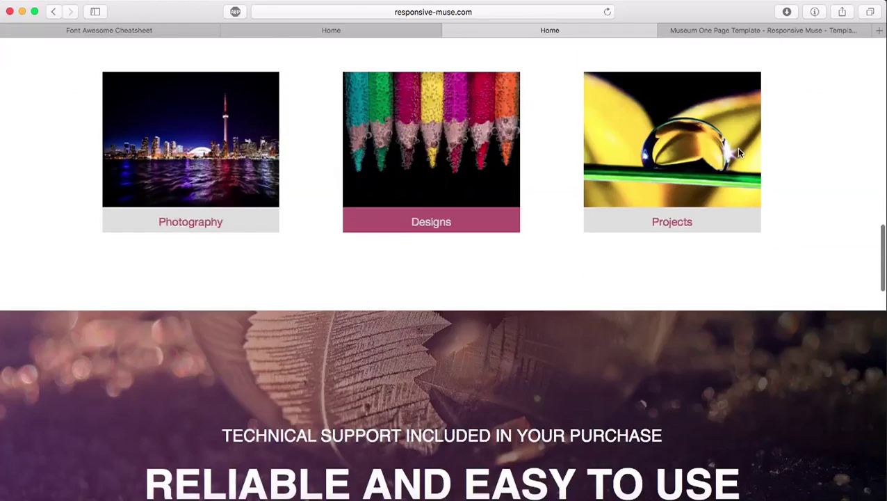
pyautogui.scroll(-10, 739, 153)
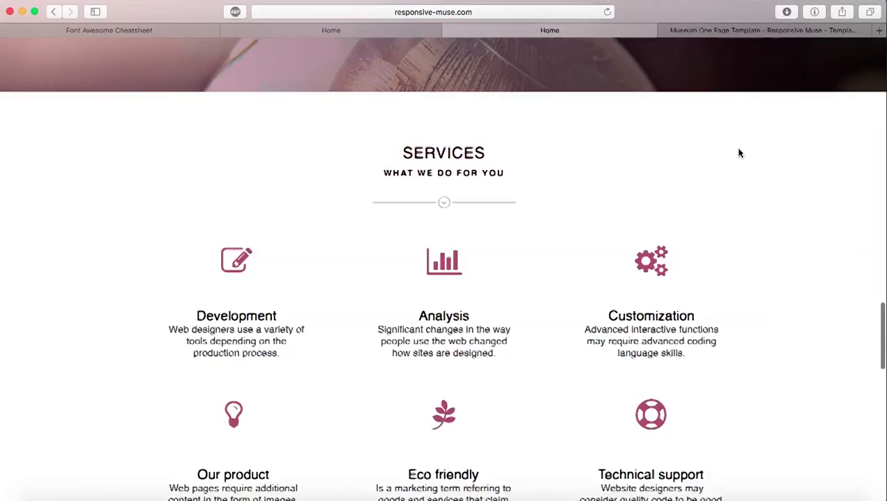
pyautogui.scroll(-3, 739, 153)
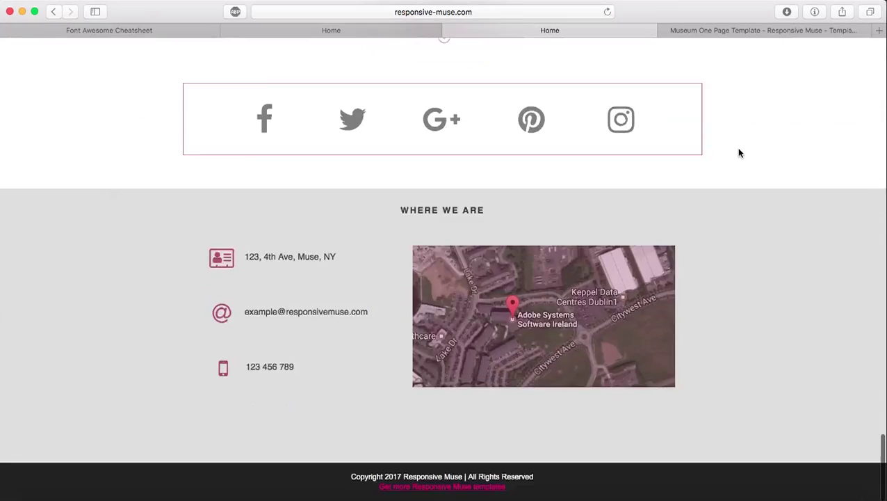
pyautogui.scroll(20, 739, 152)
pyautogui.scroll(5, 739, 153)
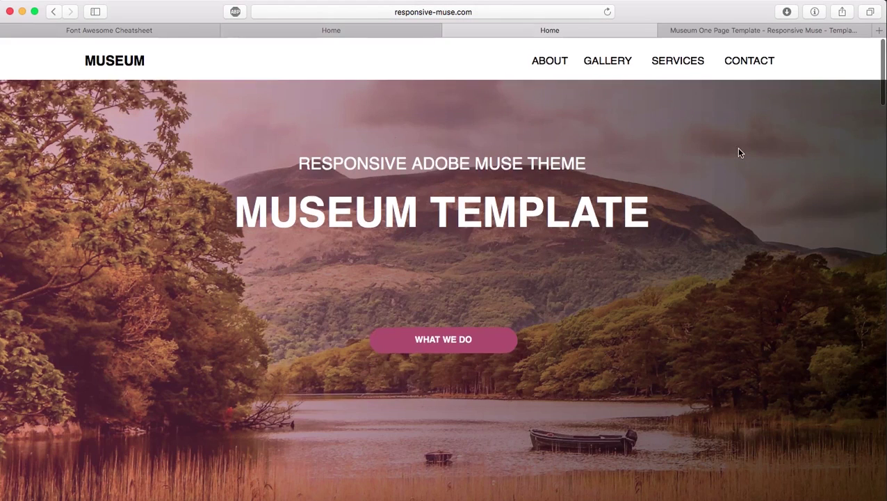
pyautogui.click(406, 30)
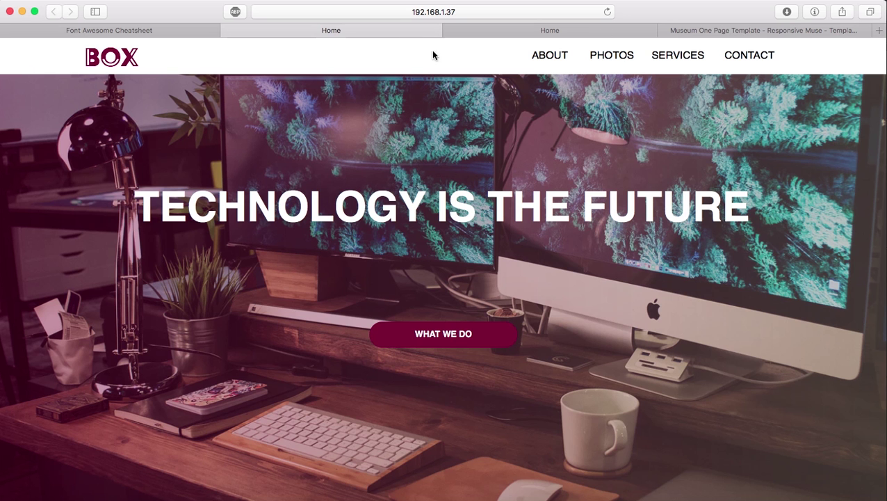
pyautogui.click(621, 55)
pyautogui.scroll(10, 630, 139)
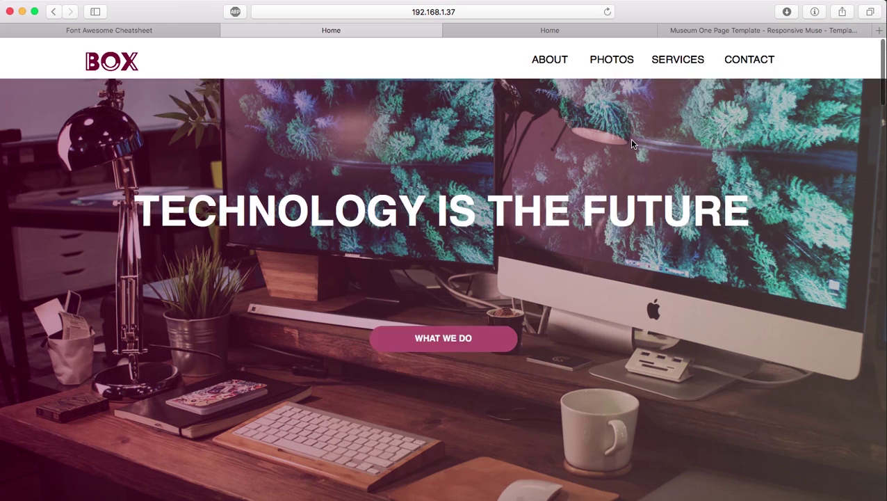
pyautogui.scroll(-5, 632, 143)
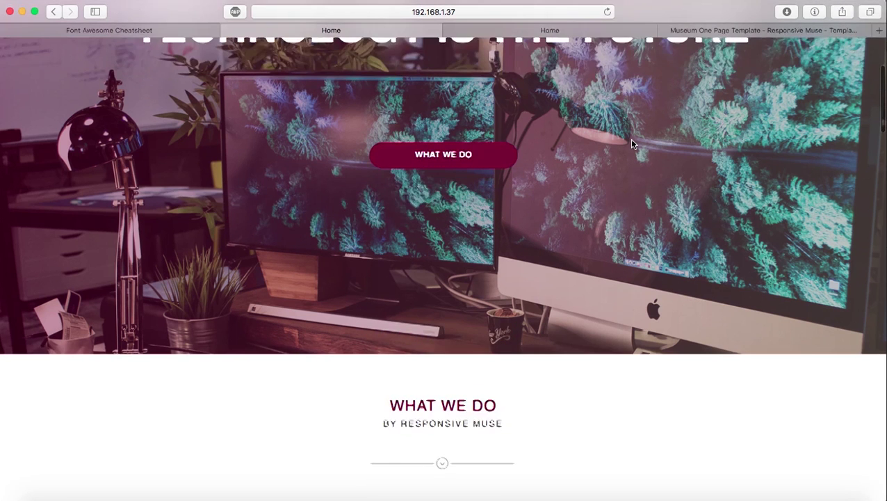
pyautogui.scroll(5, 632, 143)
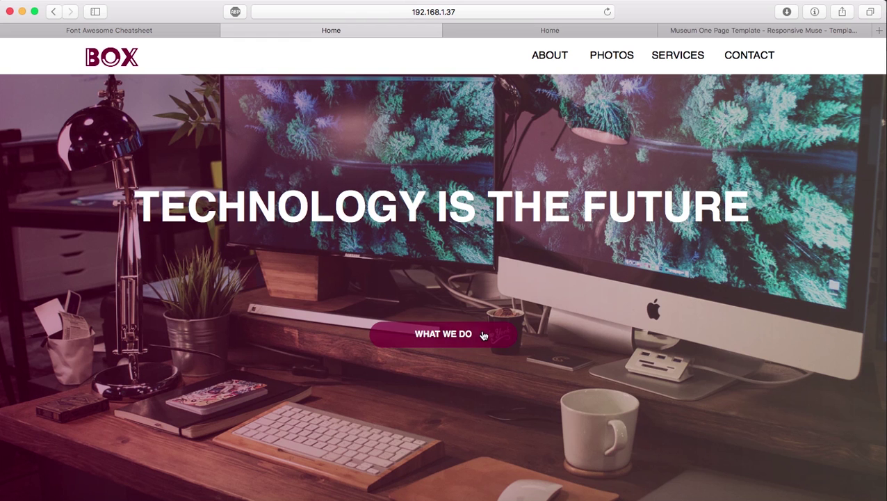
pyautogui.scroll(-10, 591, 162)
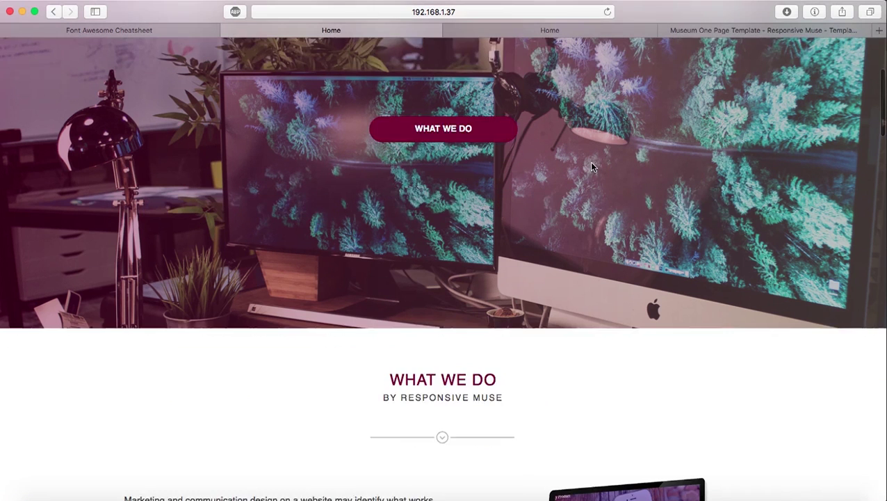
pyautogui.scroll(-10, 628, 220)
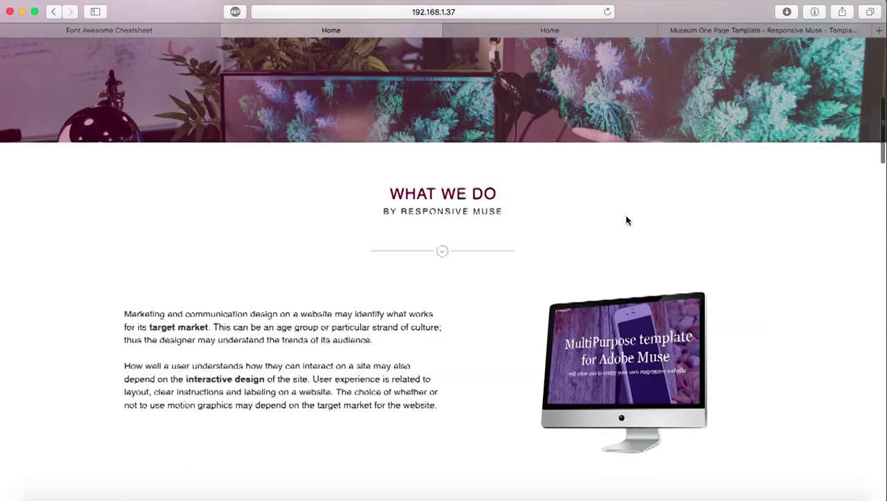
pyautogui.scroll(3, 627, 220)
pyautogui.scroll(-4, 627, 220)
pyautogui.scroll(-3, 626, 220)
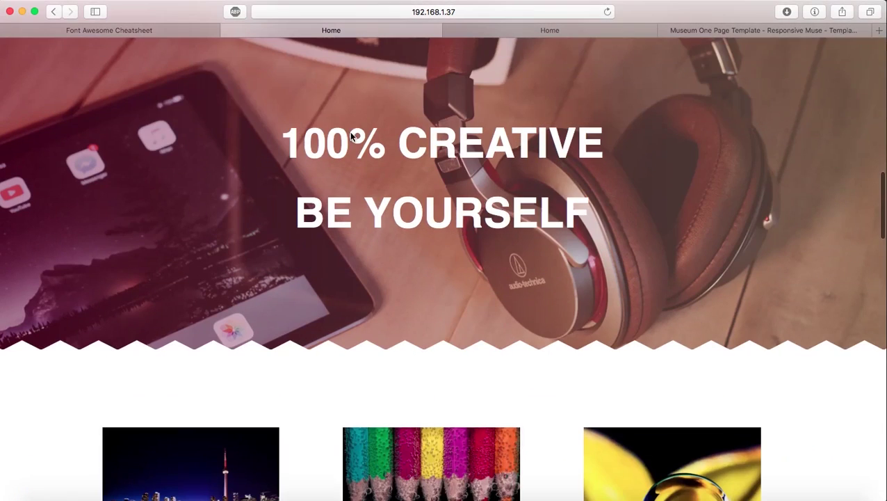
pyautogui.scroll(-7, 527, 216)
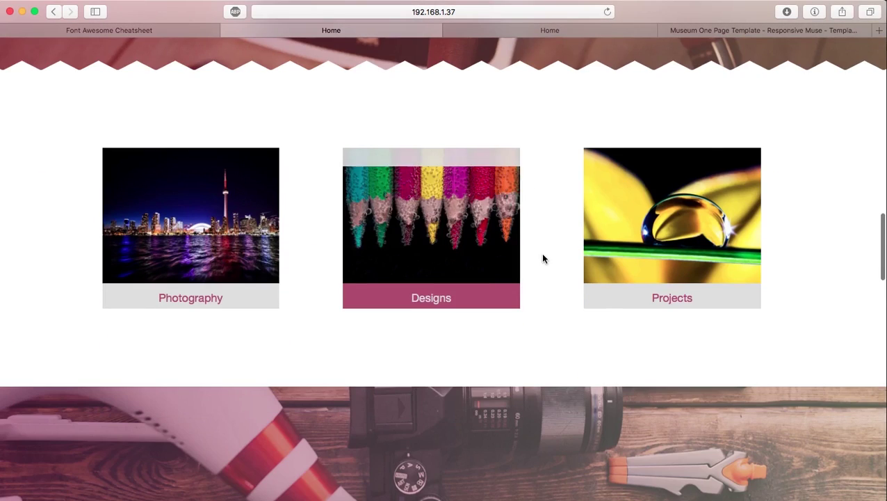
pyautogui.scroll(-5, 542, 255)
pyautogui.scroll(-2, 543, 255)
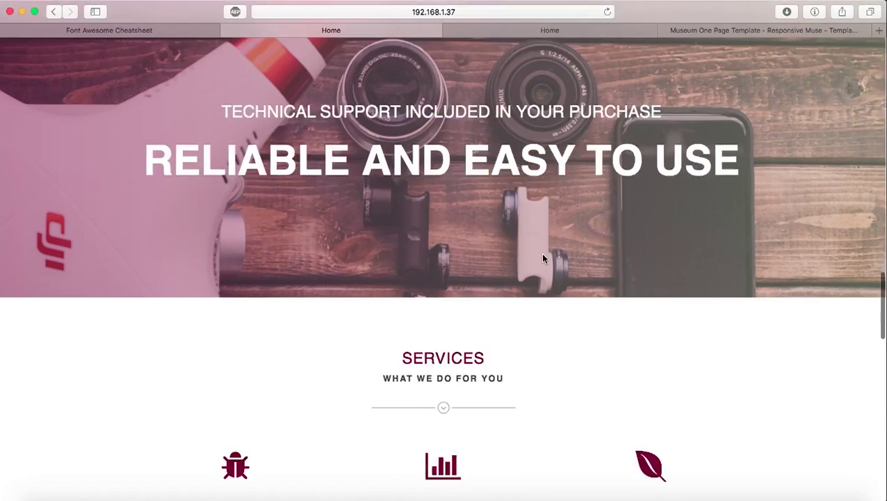
pyautogui.scroll(1, 543, 255)
pyautogui.scroll(-8, 543, 255)
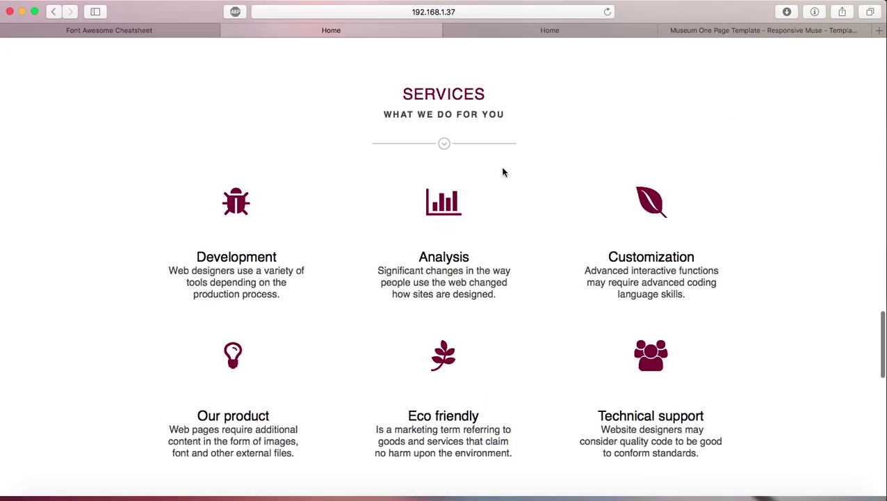
pyautogui.scroll(-5, 540, 253)
pyautogui.scroll(-1, 540, 253)
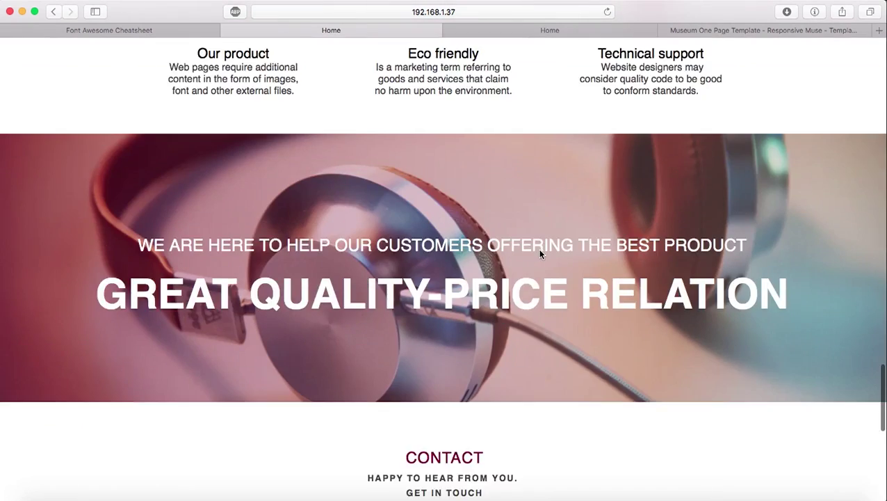
pyautogui.scroll(1, 540, 253)
pyautogui.scroll(-5, 540, 253)
pyautogui.scroll(-1, 540, 254)
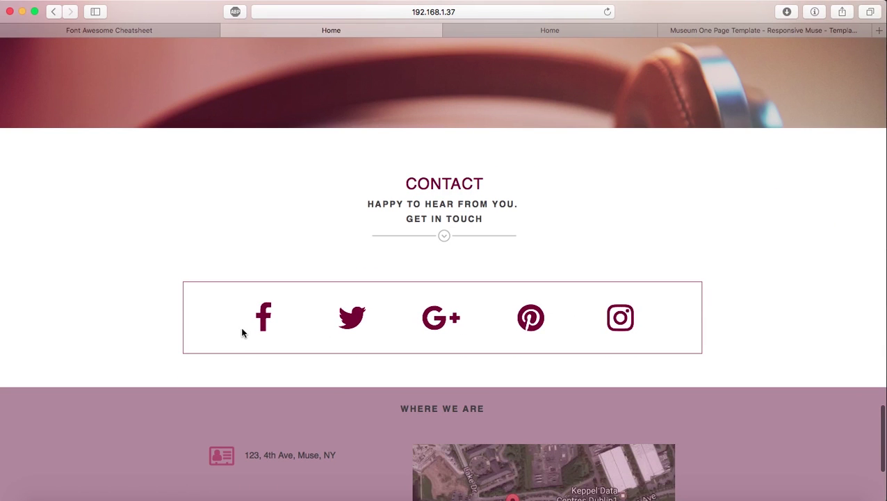
pyautogui.scroll(-6, 746, 324)
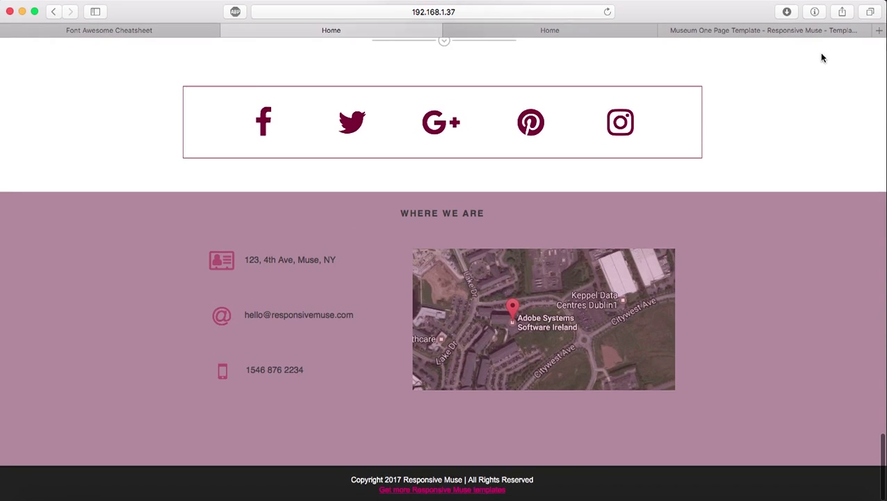
pyautogui.scroll(3, 822, 58)
pyautogui.scroll(15, 821, 57)
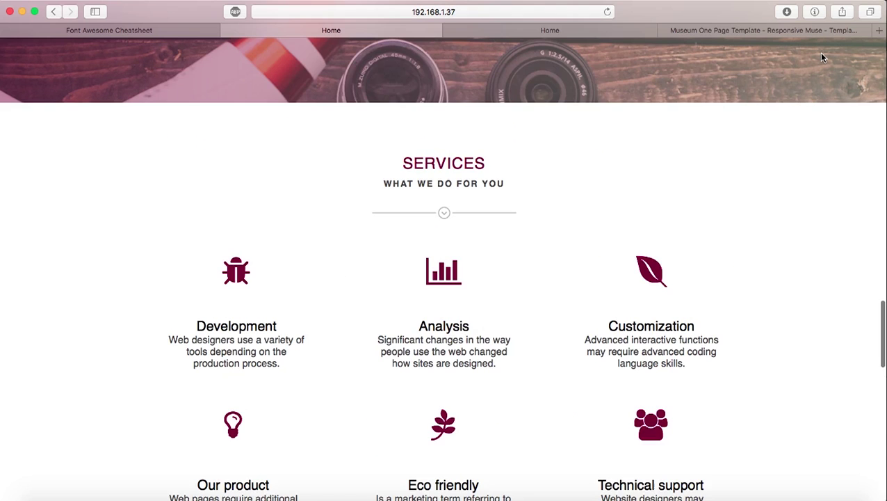
pyautogui.scroll(1, 821, 57)
pyautogui.scroll(10, 822, 58)
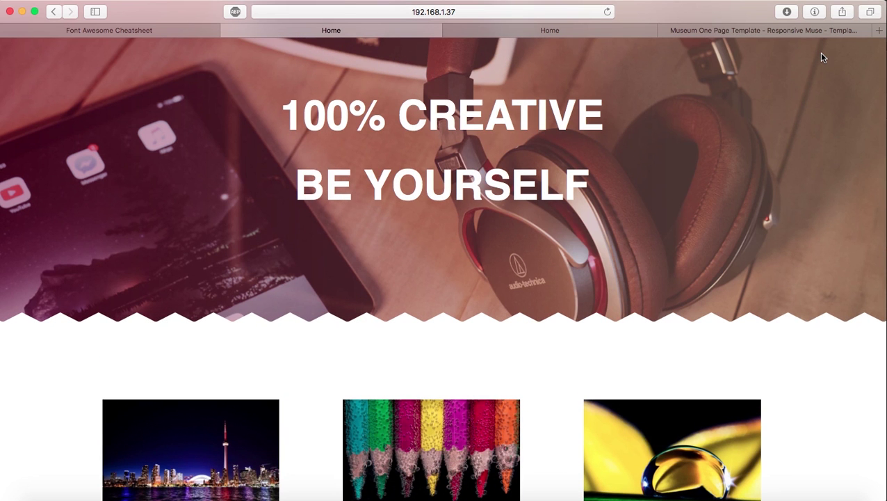
pyautogui.scroll(10, 821, 58)
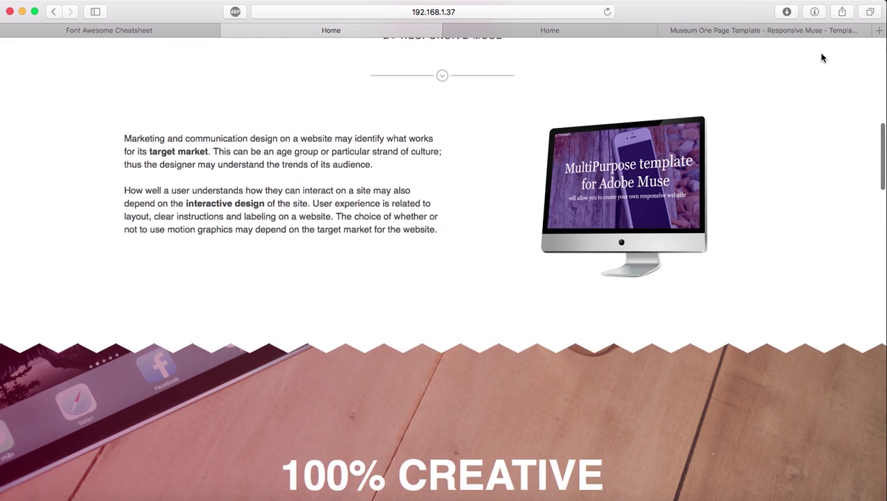
pyautogui.scroll(10, 822, 58)
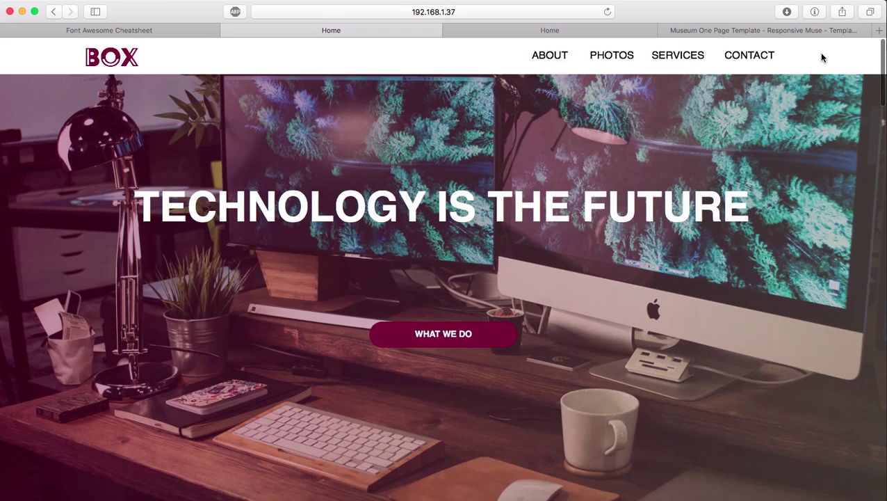
pyautogui.scroll(-20, 822, 58)
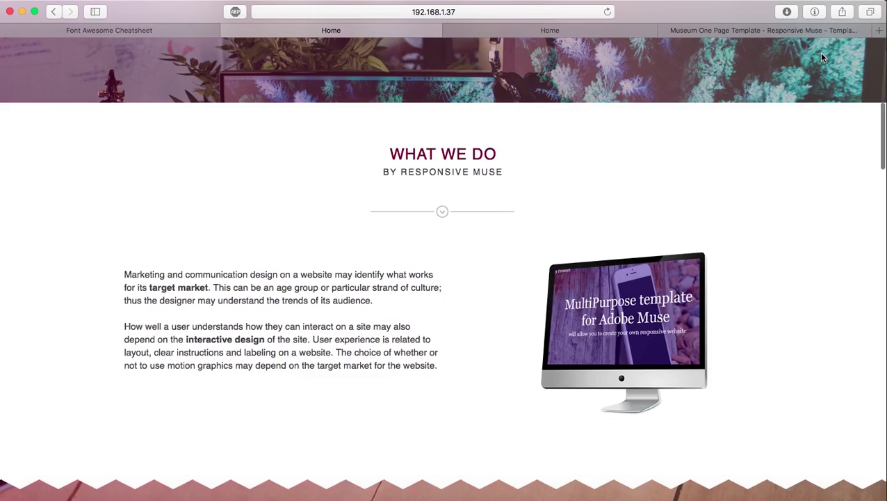
pyautogui.scroll(-1, 822, 57)
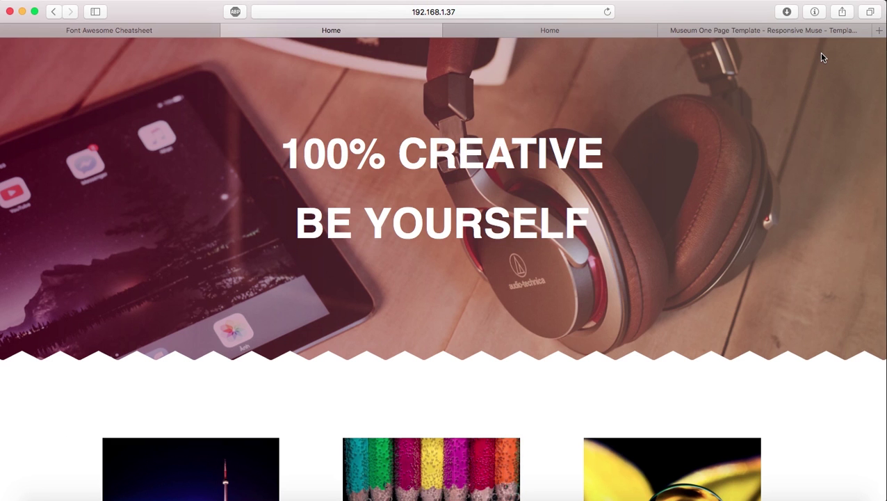
pyautogui.scroll(-10, 822, 58)
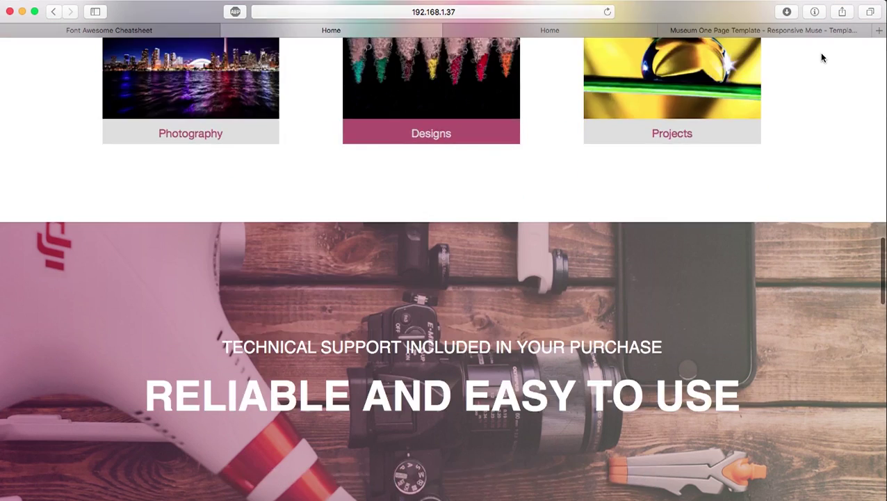
pyautogui.scroll(-6, 822, 58)
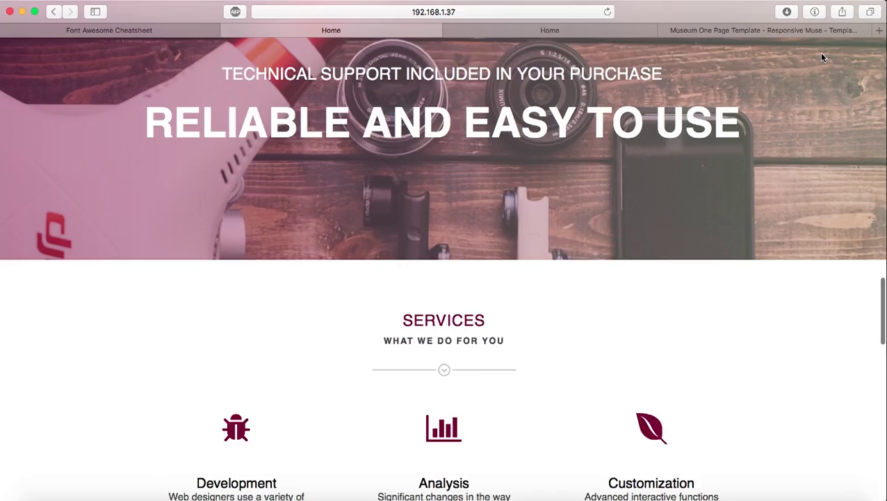
pyautogui.scroll(-10, 822, 58)
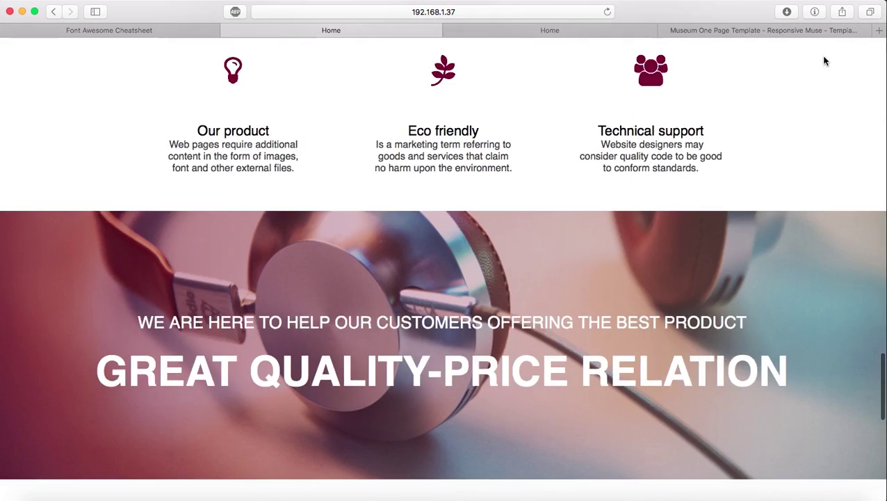
pyautogui.scroll(-6, 824, 62)
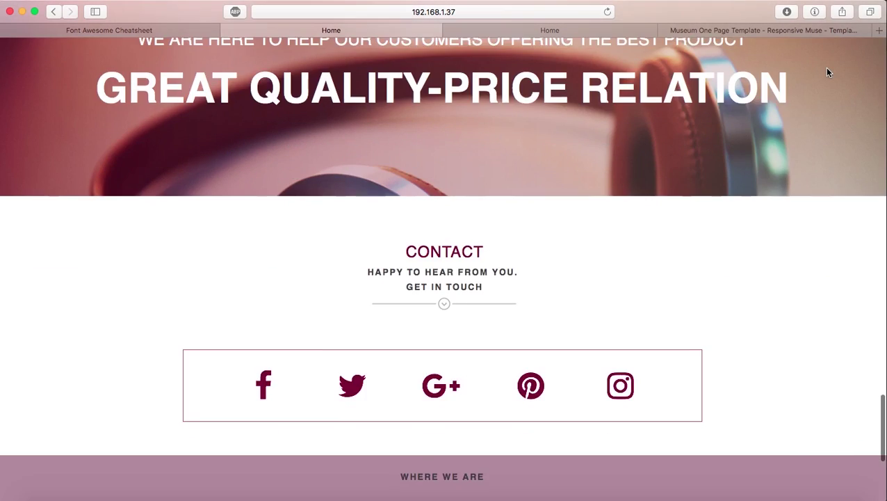